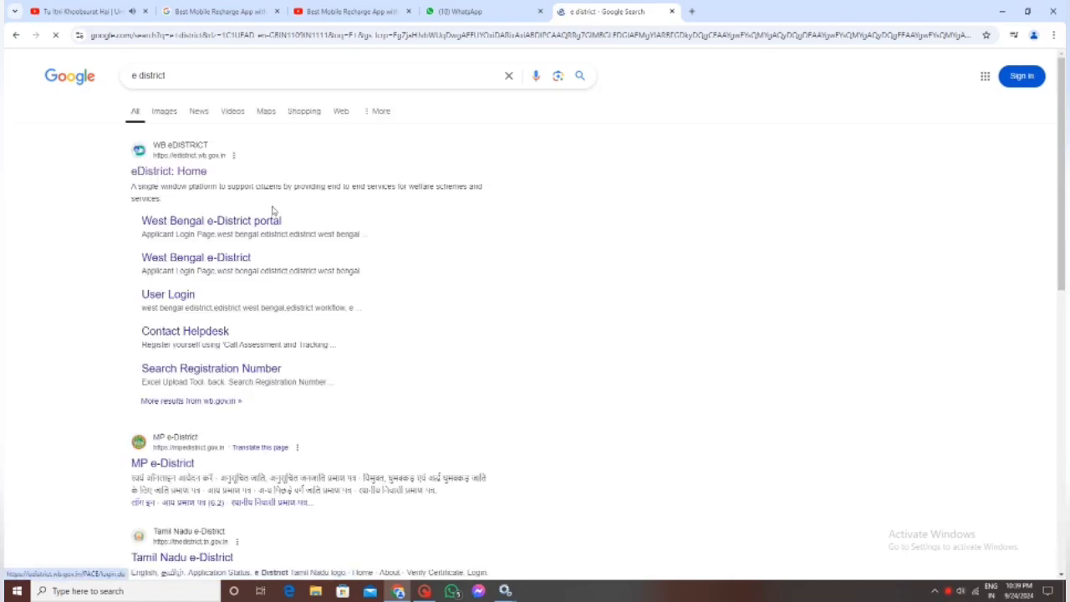
Open the eDistrict login page and sign in with the account username and the captcha.
left_click(184, 171)
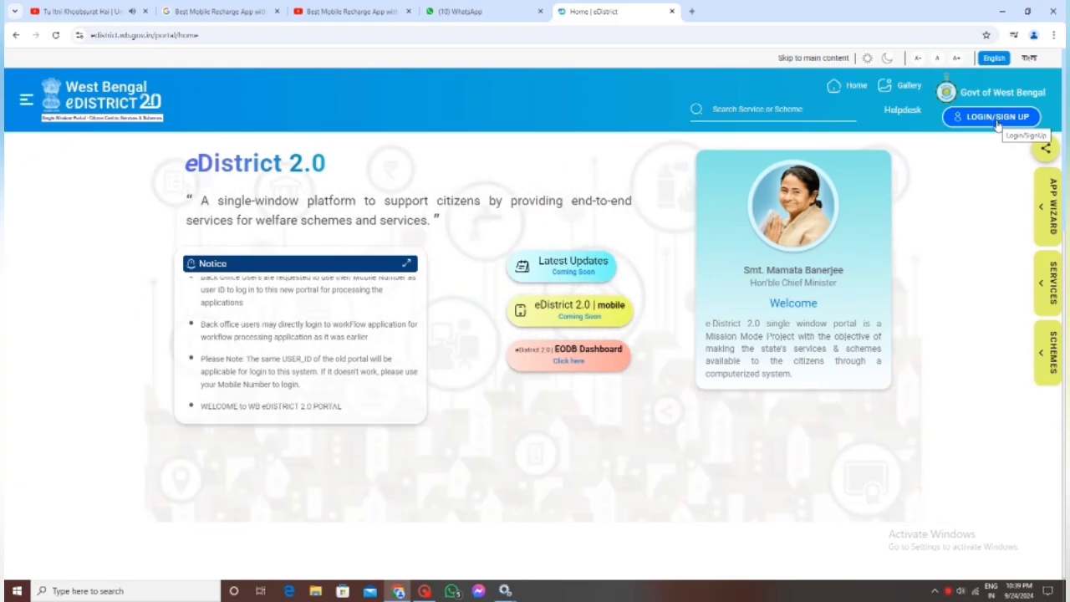
left_click(997, 124)
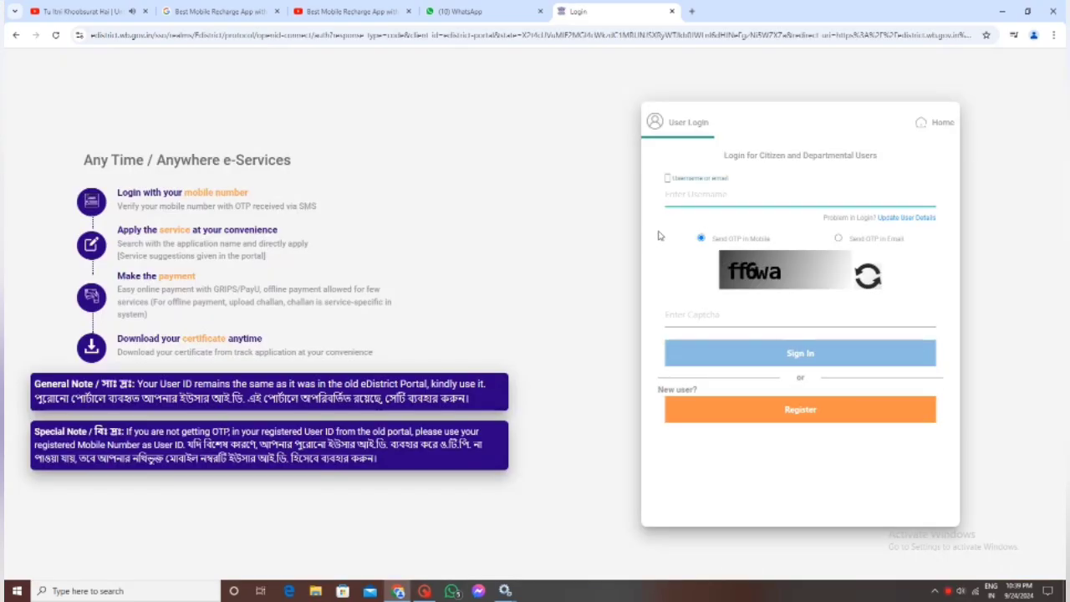
type("9")
type("am")
type("ar72")
key("Tab")
type("f")
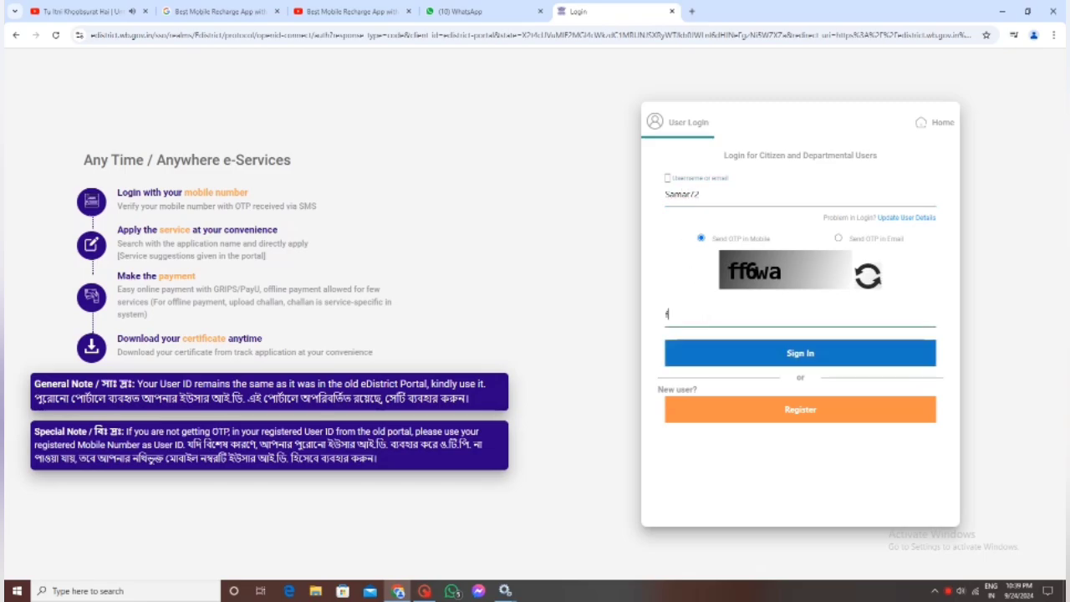
type("f6wa")
left_click(732, 349)
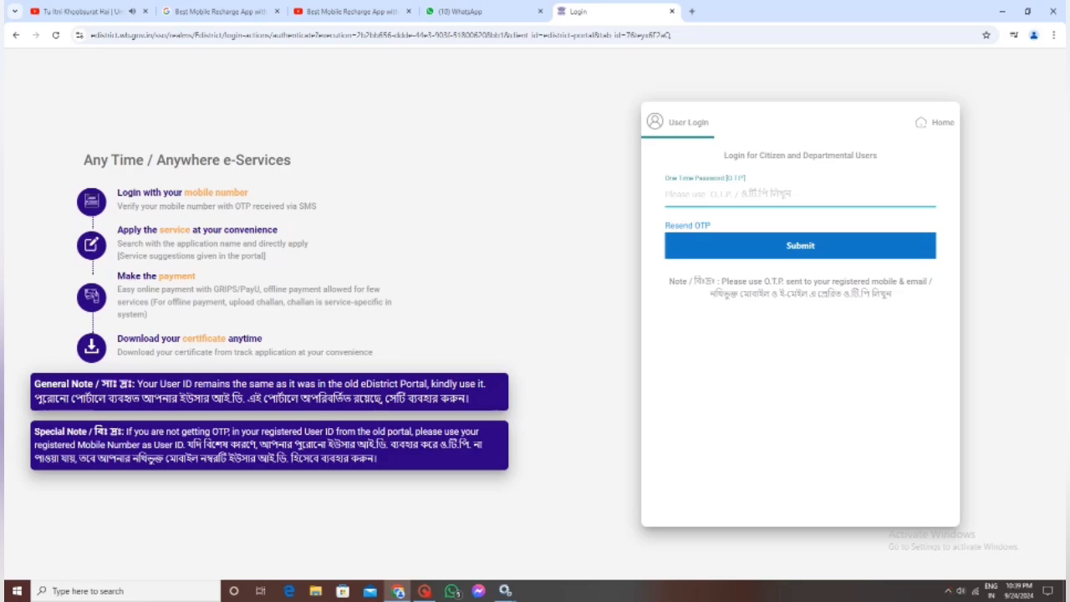
Enter the received one-time password to complete login and reach the dashboard.
left_click(775, 257)
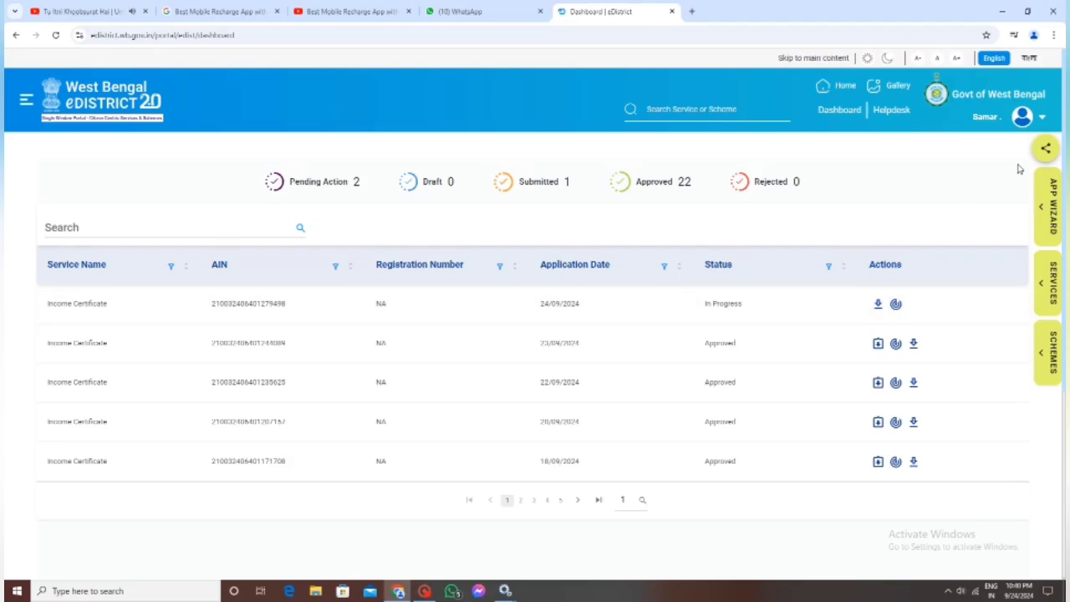
left_click(878, 343)
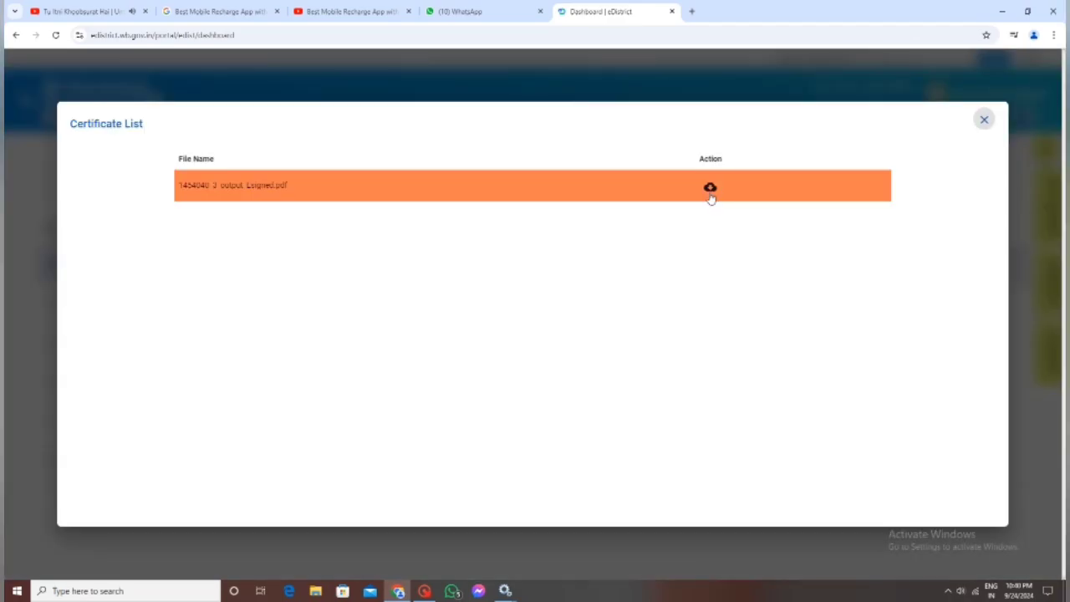
left_click(709, 188)
scroll(877, 268, "down", 3)
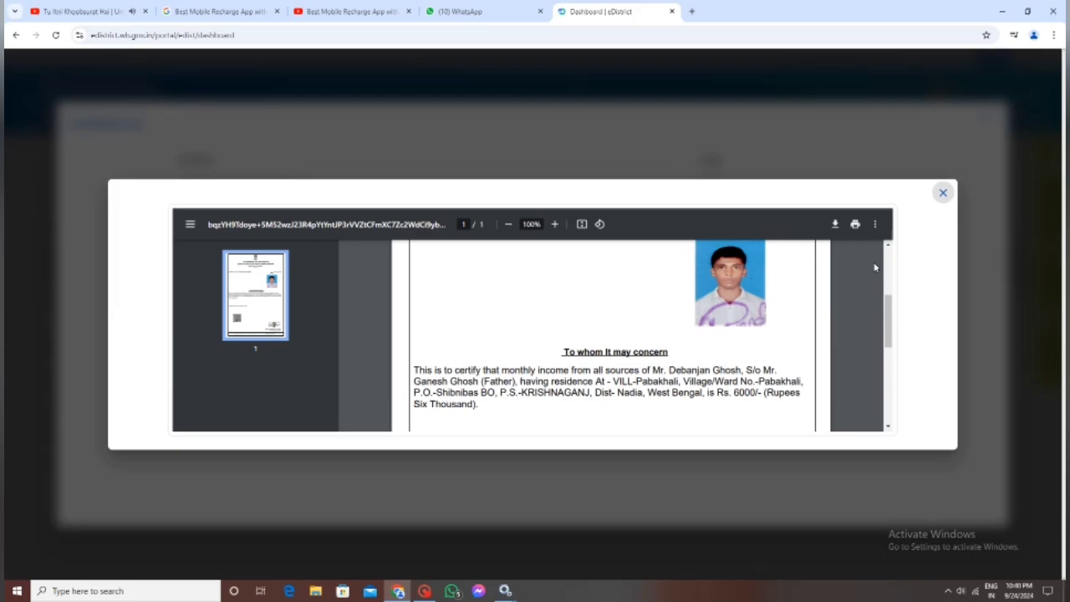
left_click(942, 194)
left_click(985, 127)
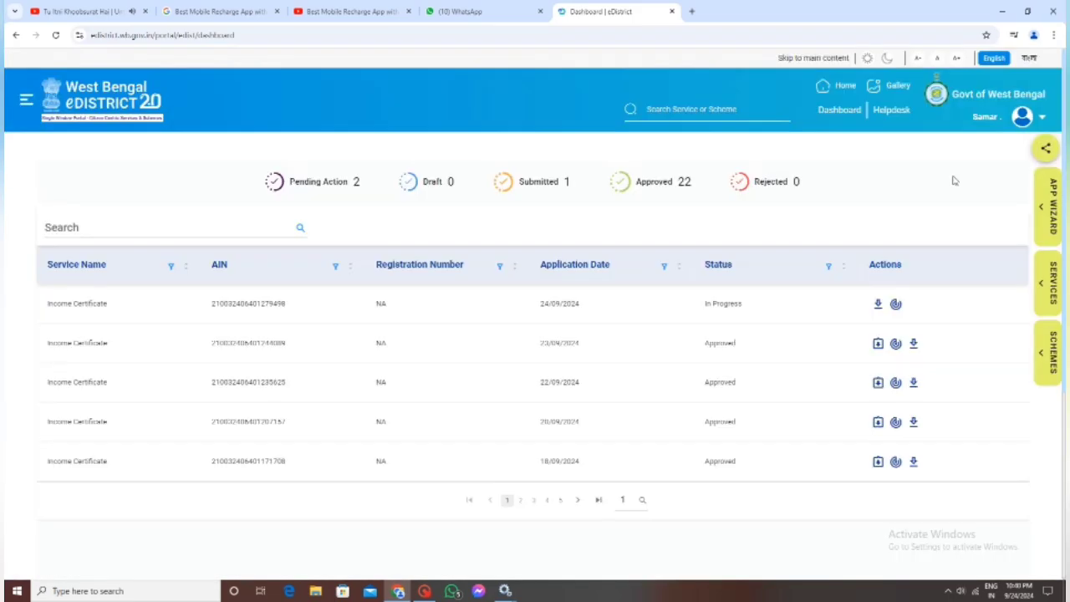
left_click(878, 382)
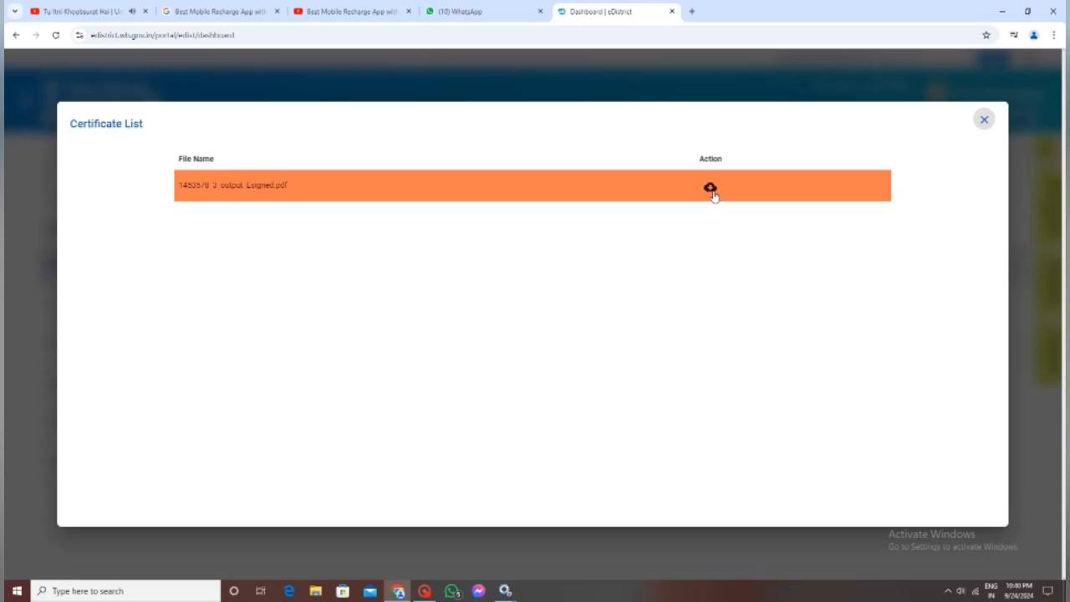
left_click(711, 190)
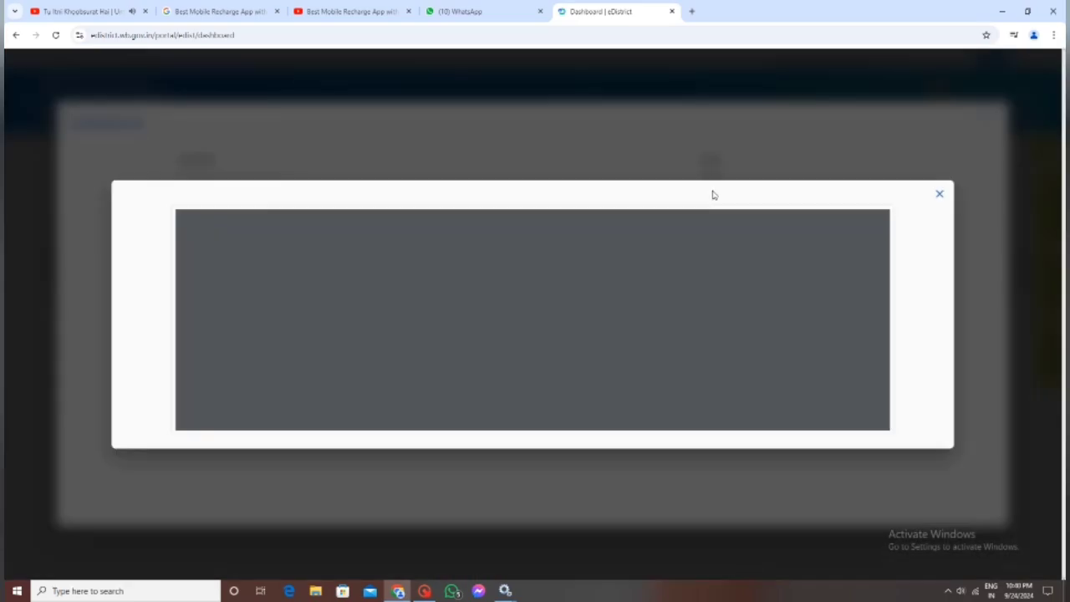
scroll(807, 253, "down", 3)
left_click(942, 193)
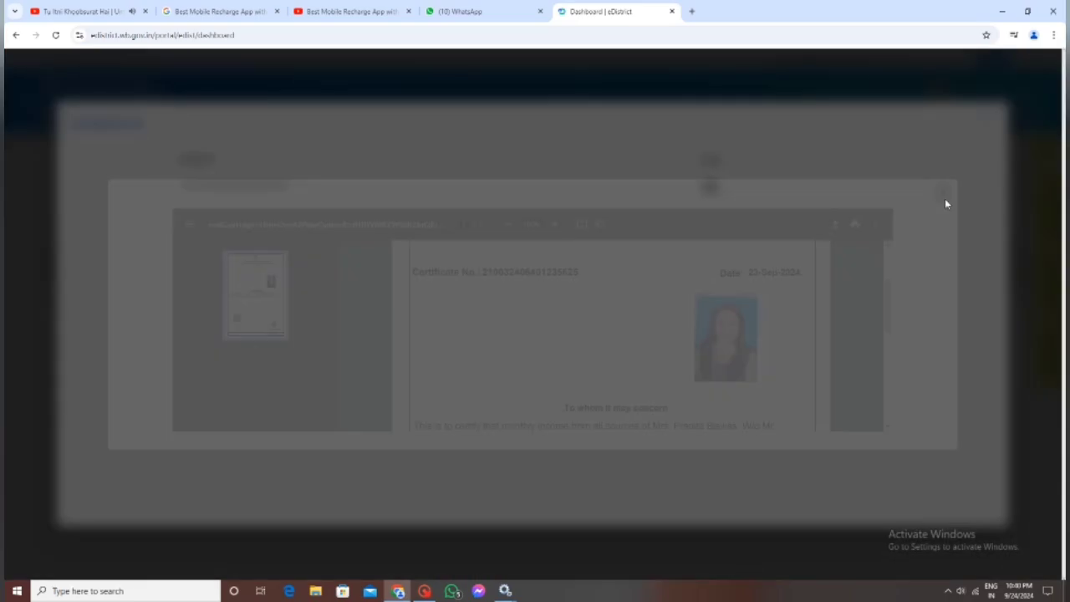
left_click(984, 121)
scroll(889, 378, "down", 1)
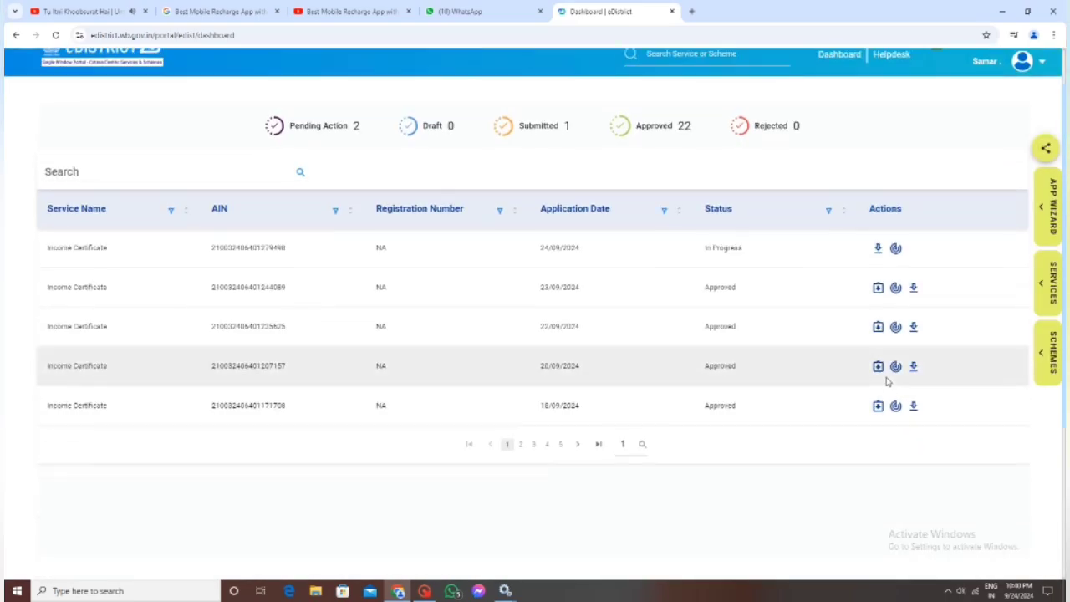
left_click(879, 368)
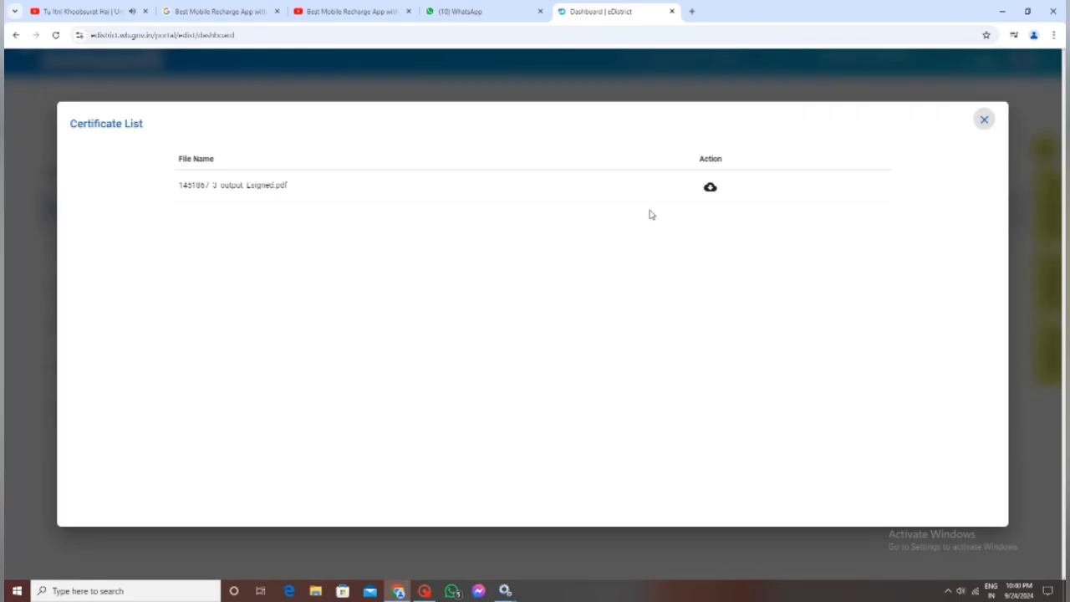
left_click(712, 188)
scroll(818, 269, "down", 1)
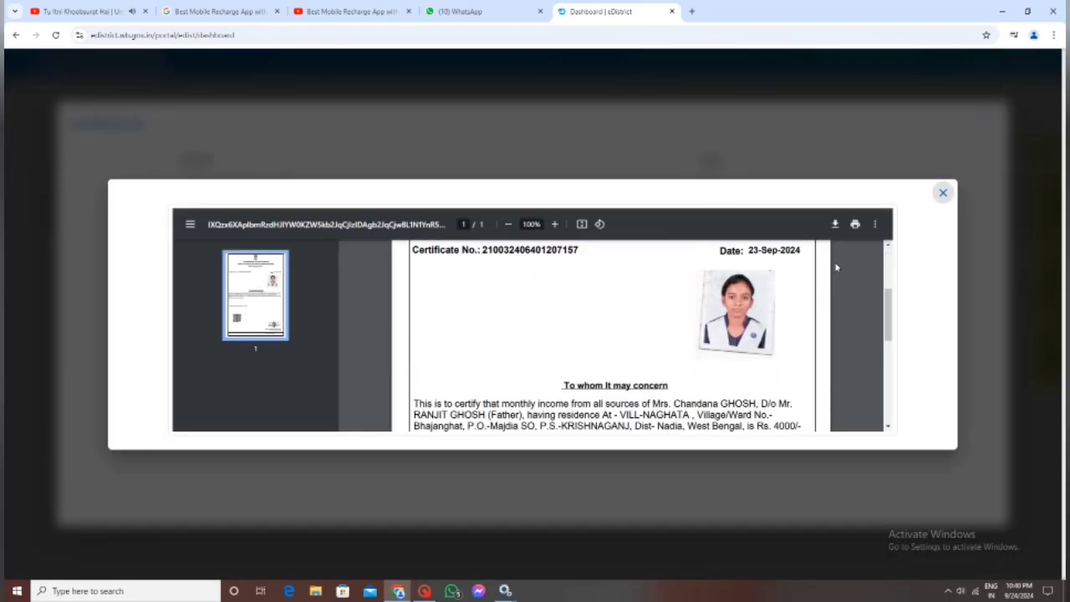
left_click(942, 194)
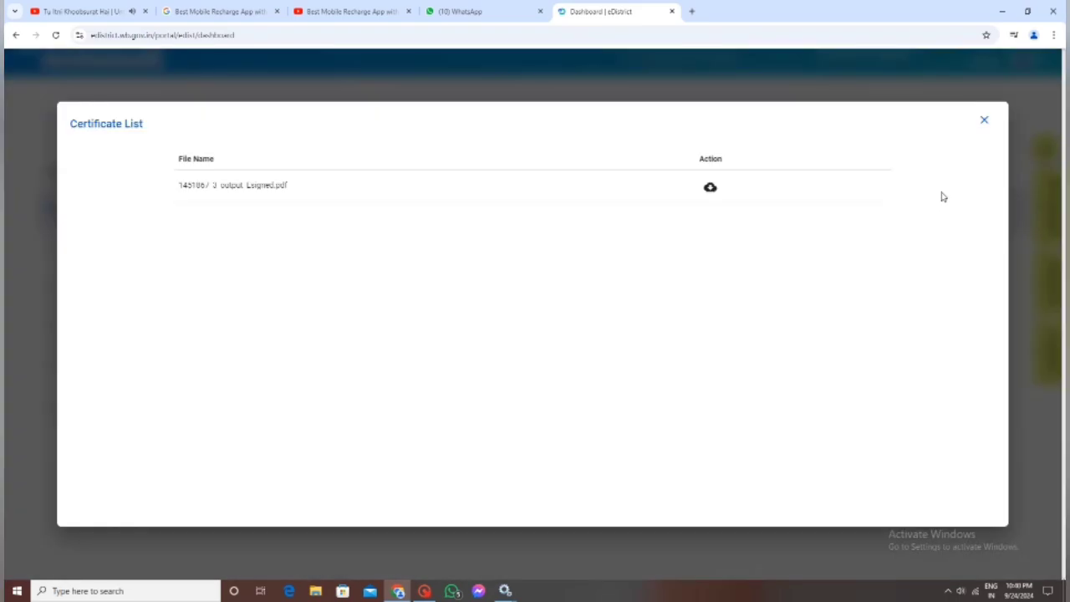
left_click(984, 120)
scroll(936, 215, "up", 2)
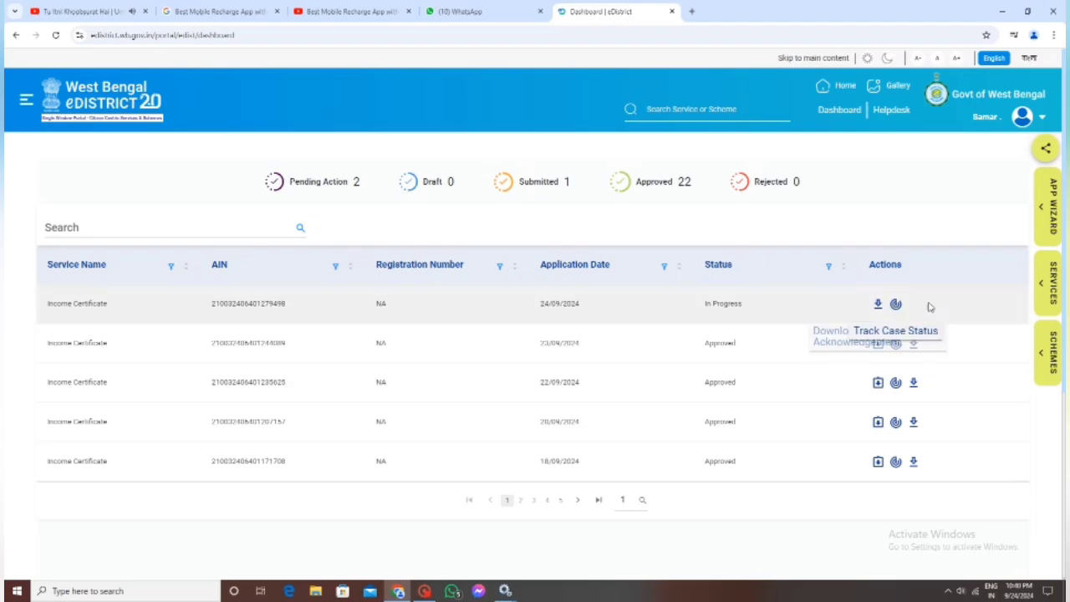
From Services, go to the Certificates category and open the Income Certificate service.
left_click(1052, 287)
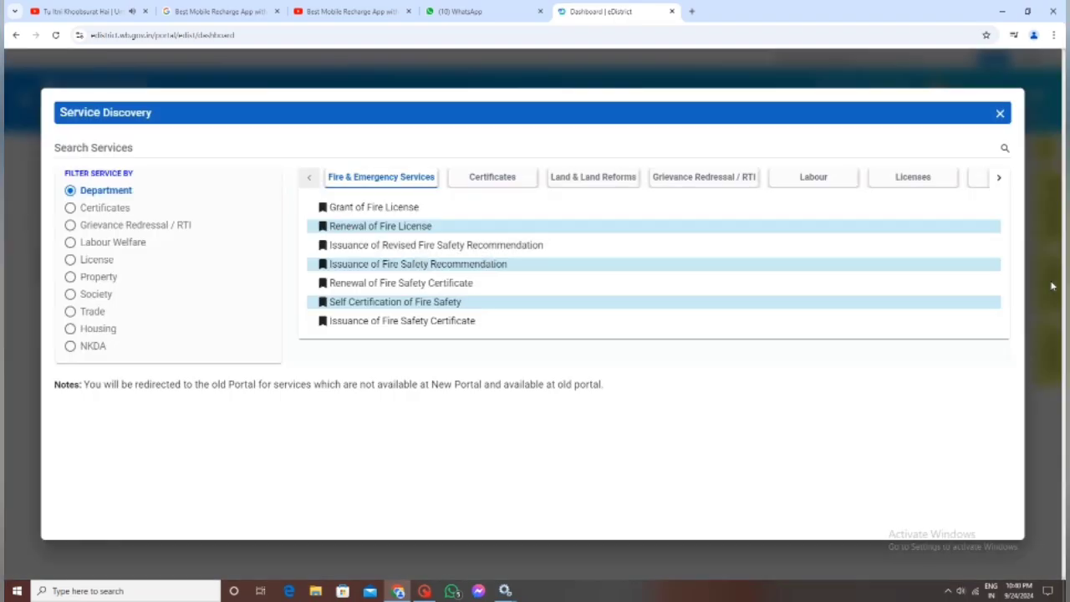
left_click(473, 185)
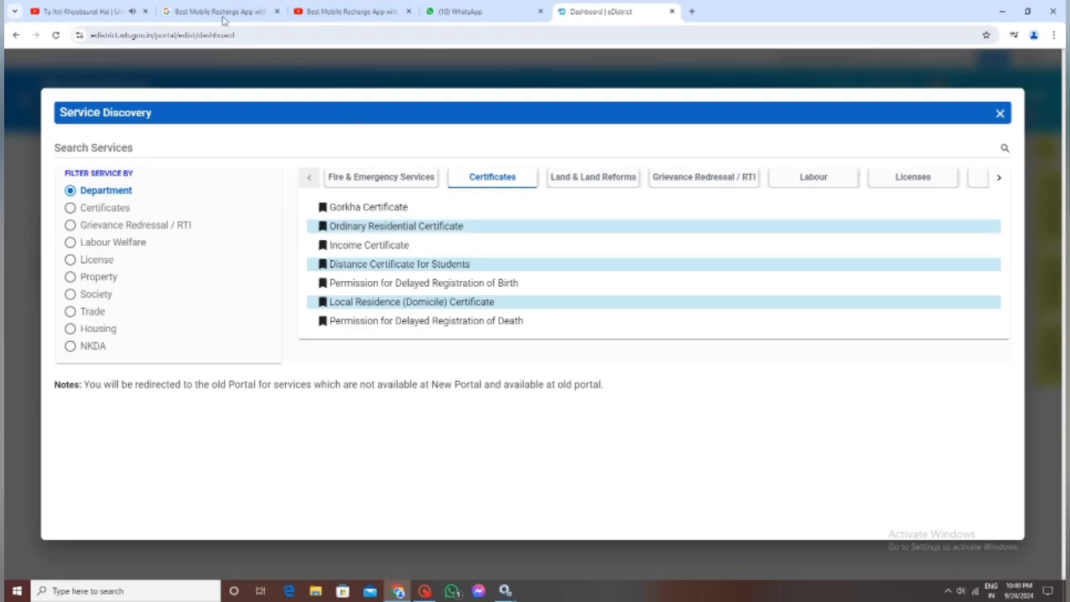
left_click(75, 10)
left_click(598, 11)
left_click(403, 246)
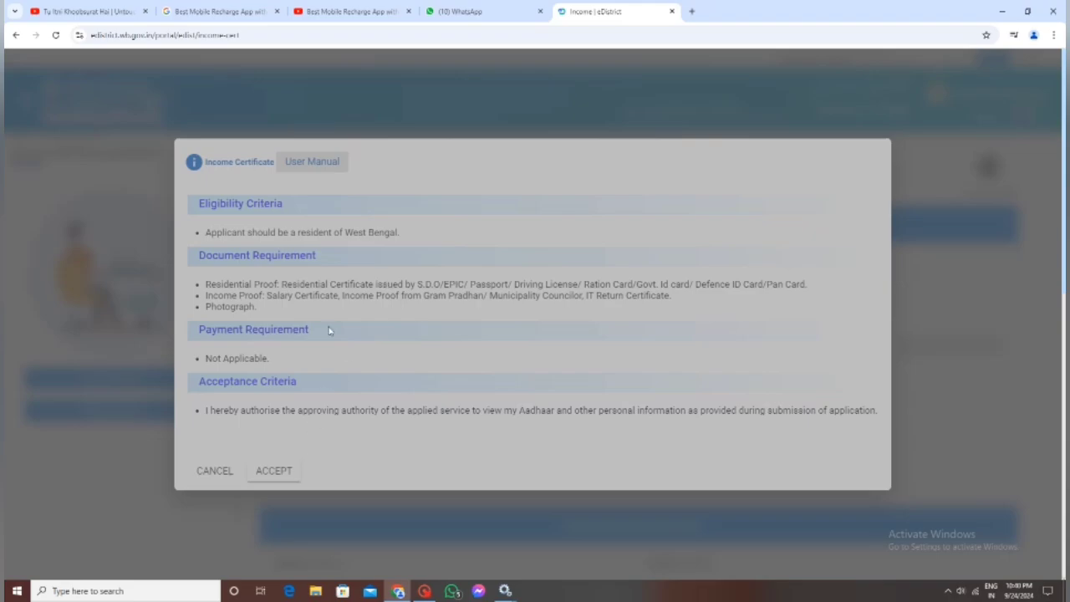
Accept the Income Certificate eligibility criteria to reach step 1/3 of the form.
scroll(329, 330, "down", 3)
scroll(330, 330, "up", 3)
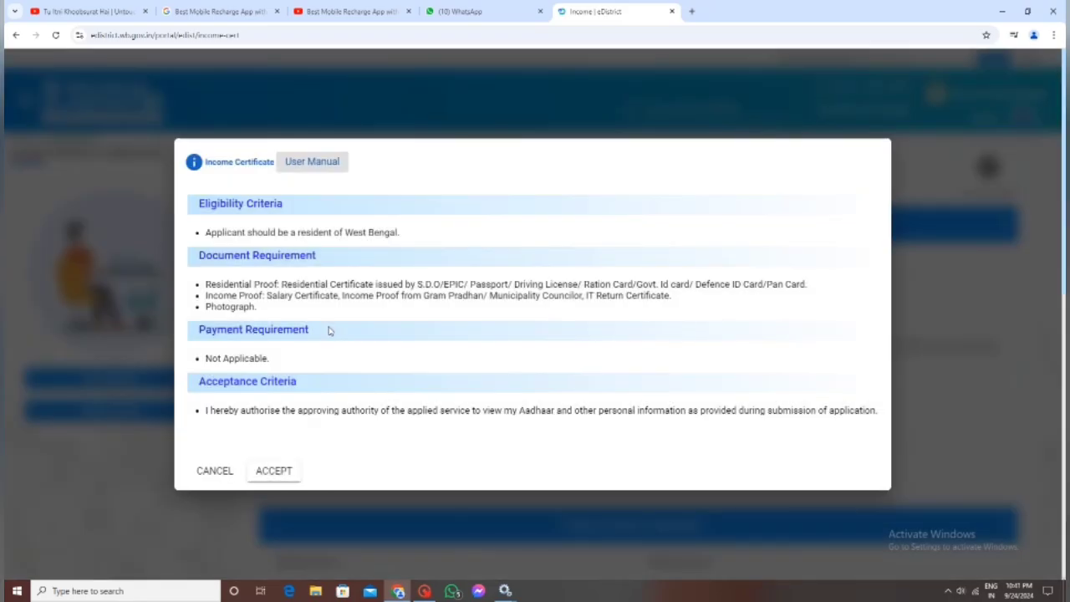
left_click(99, 4)
left_click(305, 244)
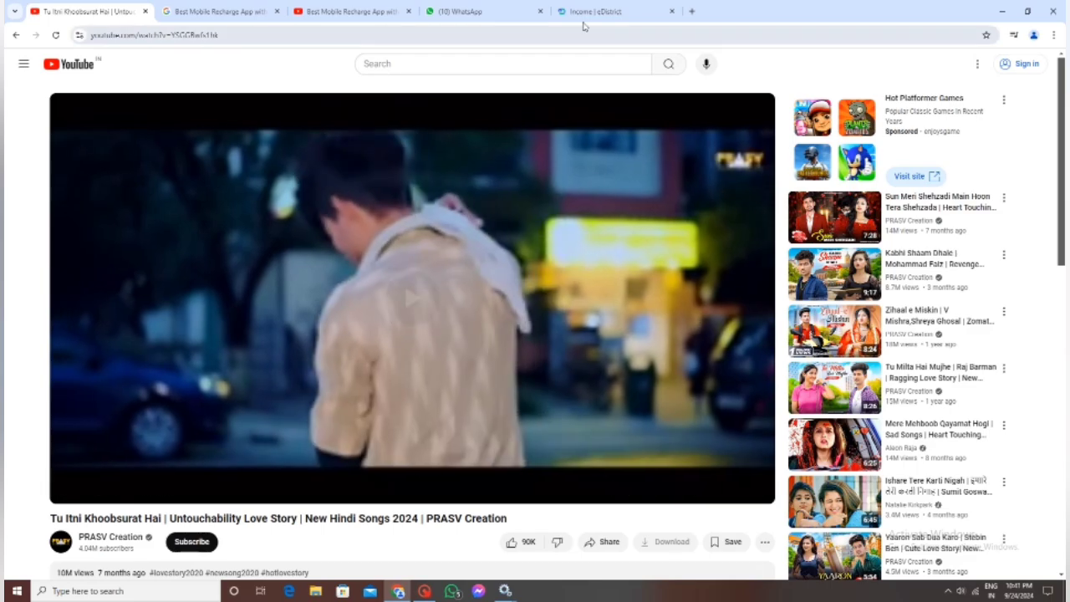
left_click(586, 13)
left_click(287, 477)
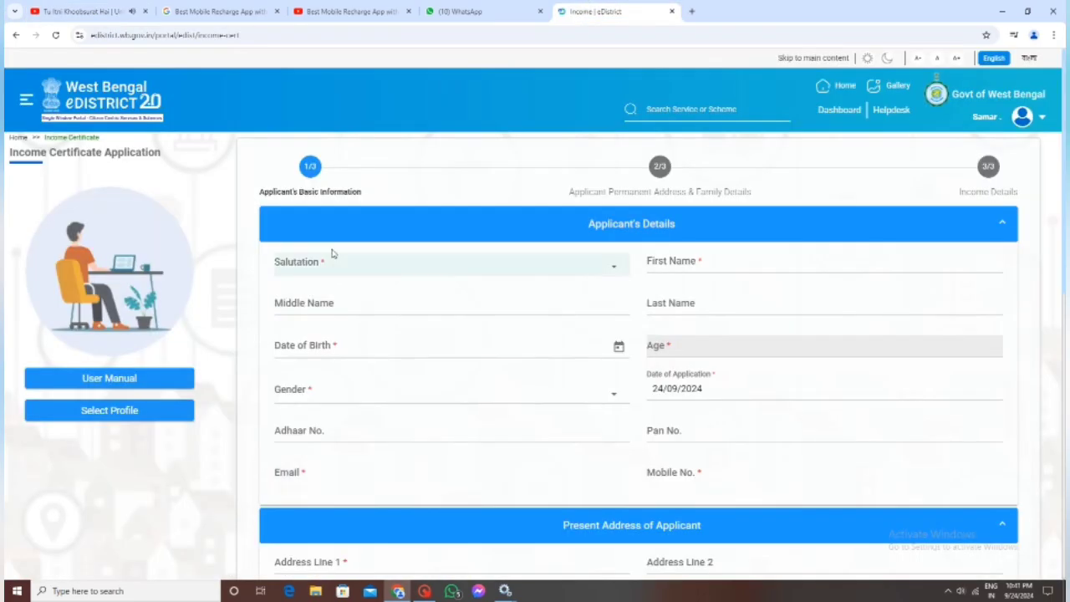
Set salutation Mr. and enter the applicant's first and last name.
left_click(328, 265)
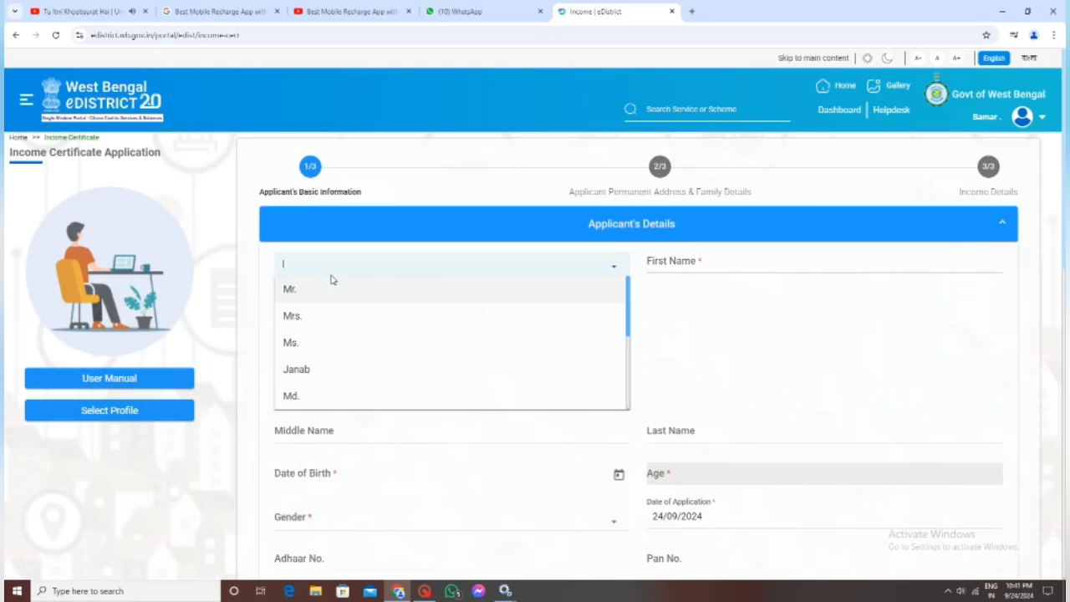
left_click(309, 287)
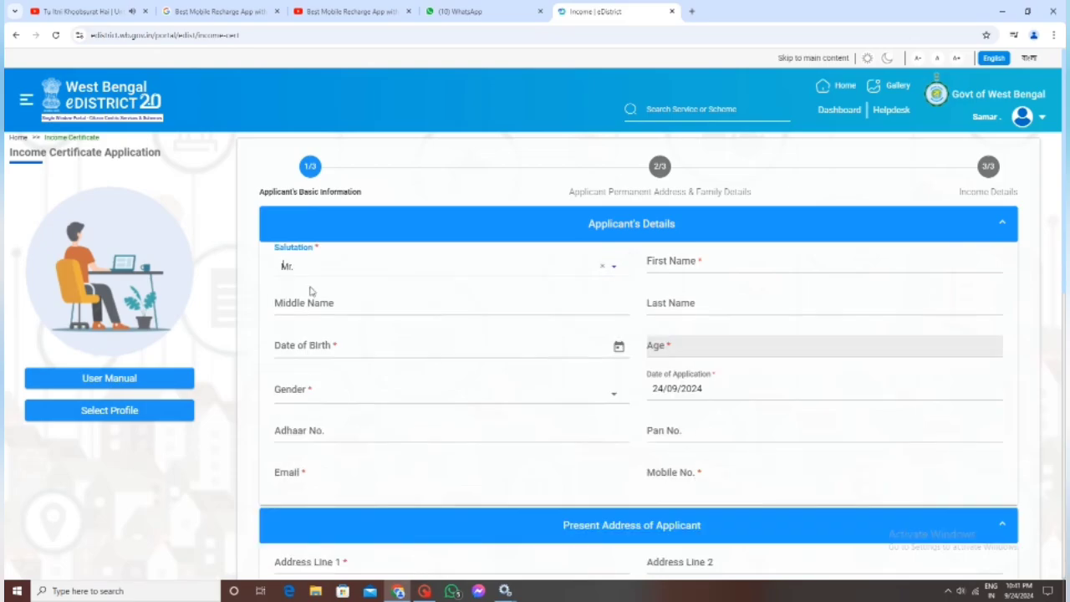
left_click(292, 272)
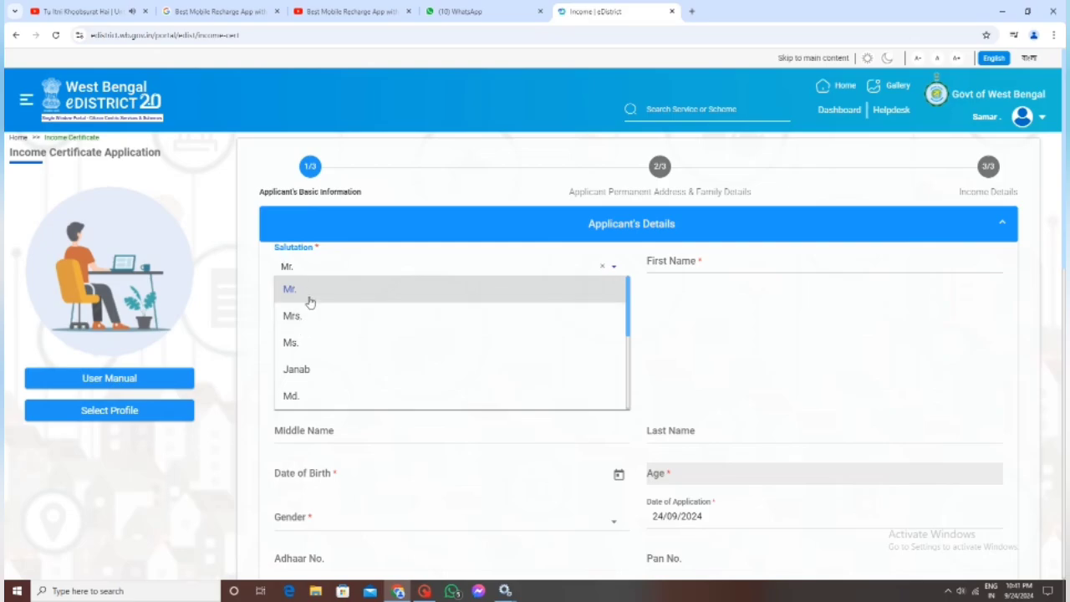
left_click(310, 297)
left_click(689, 263)
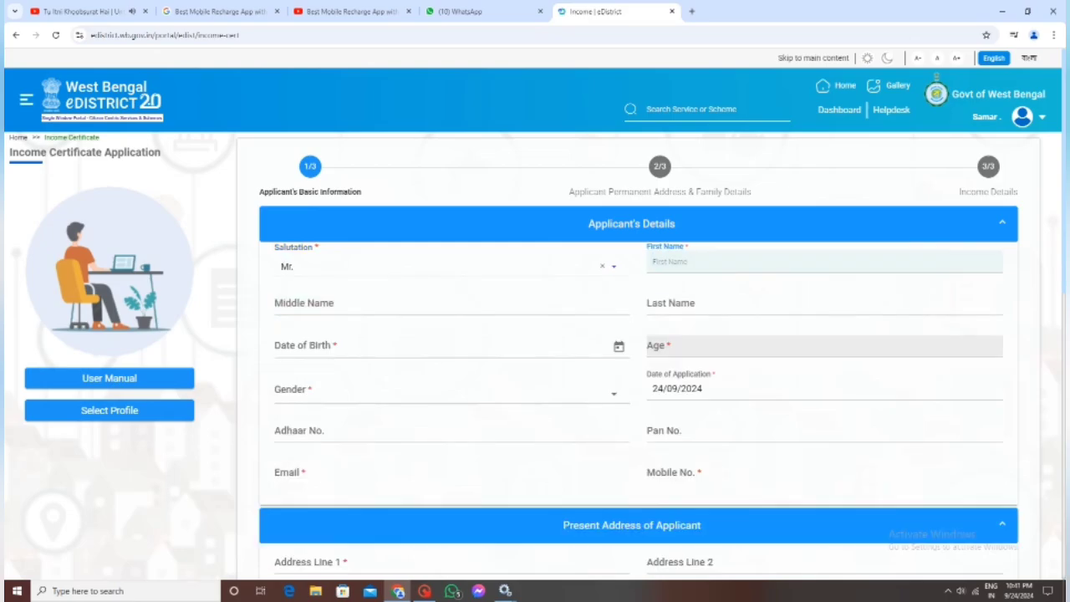
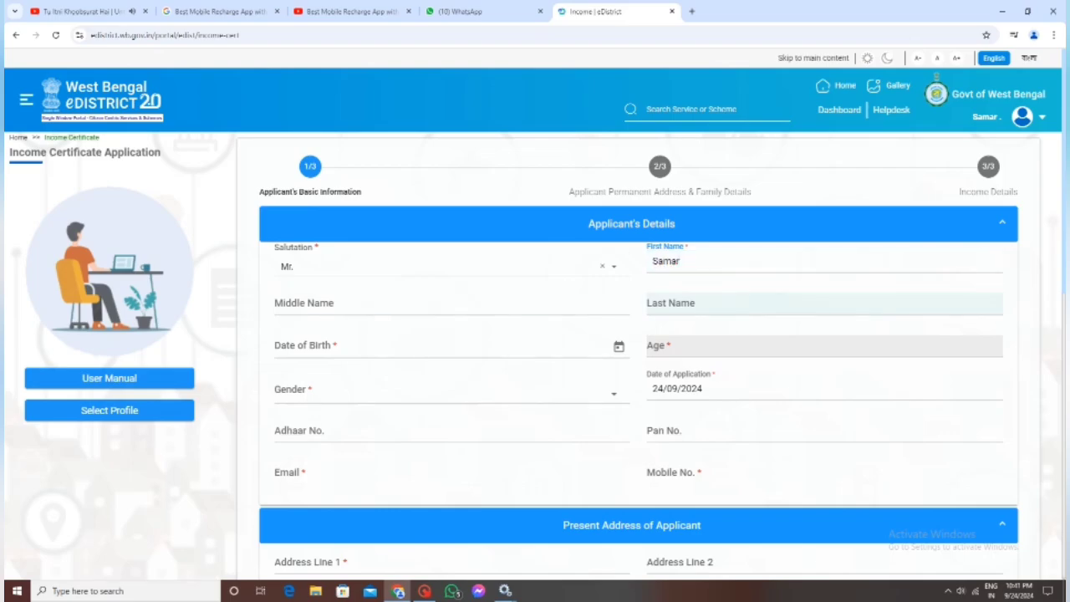
left_click(702, 304)
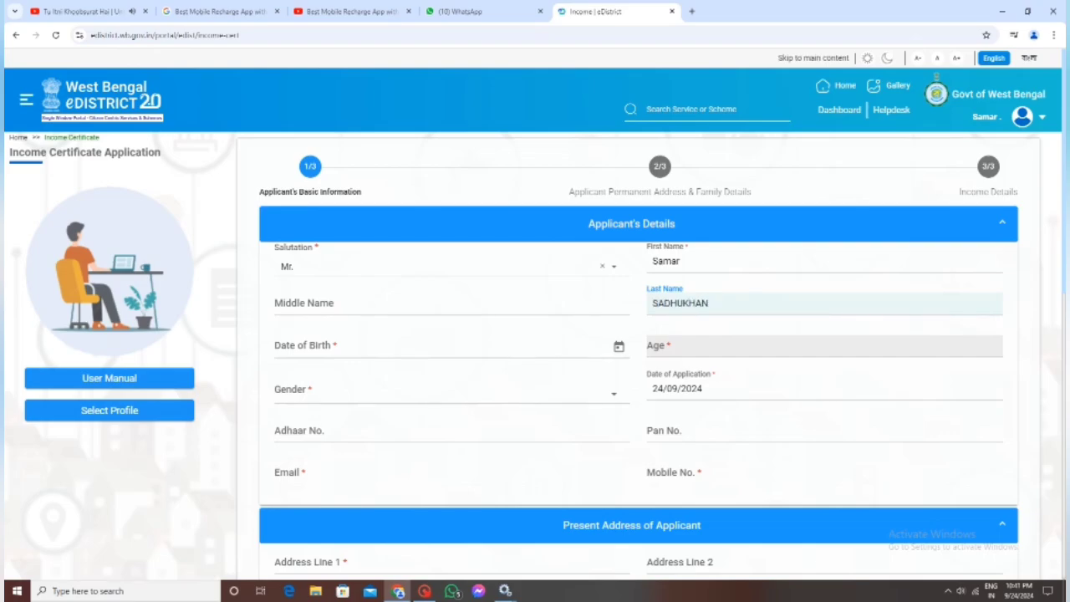
left_click(401, 351)
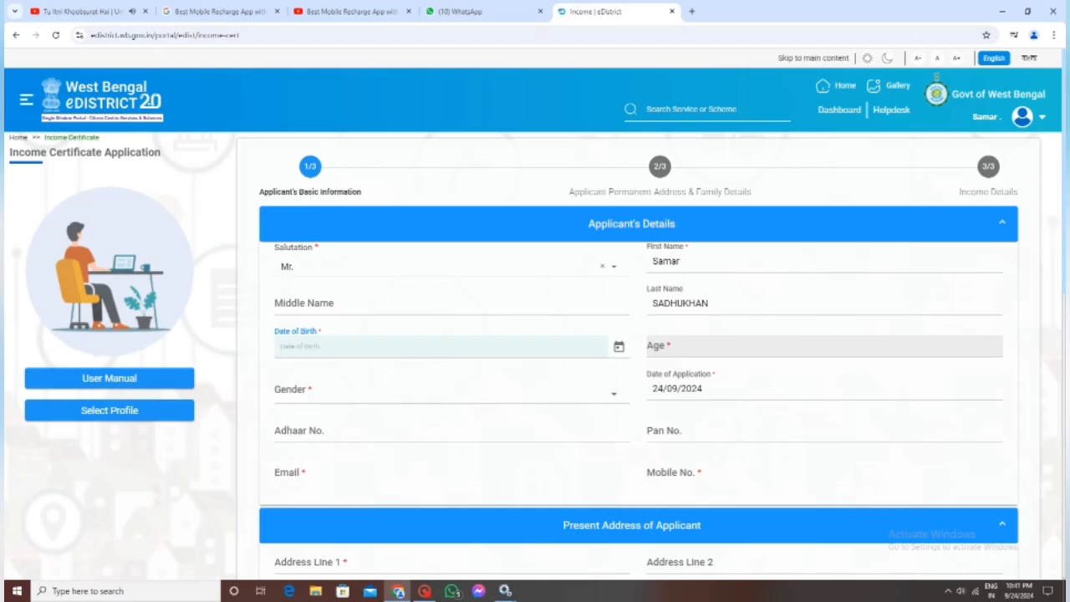
left_click(618, 348)
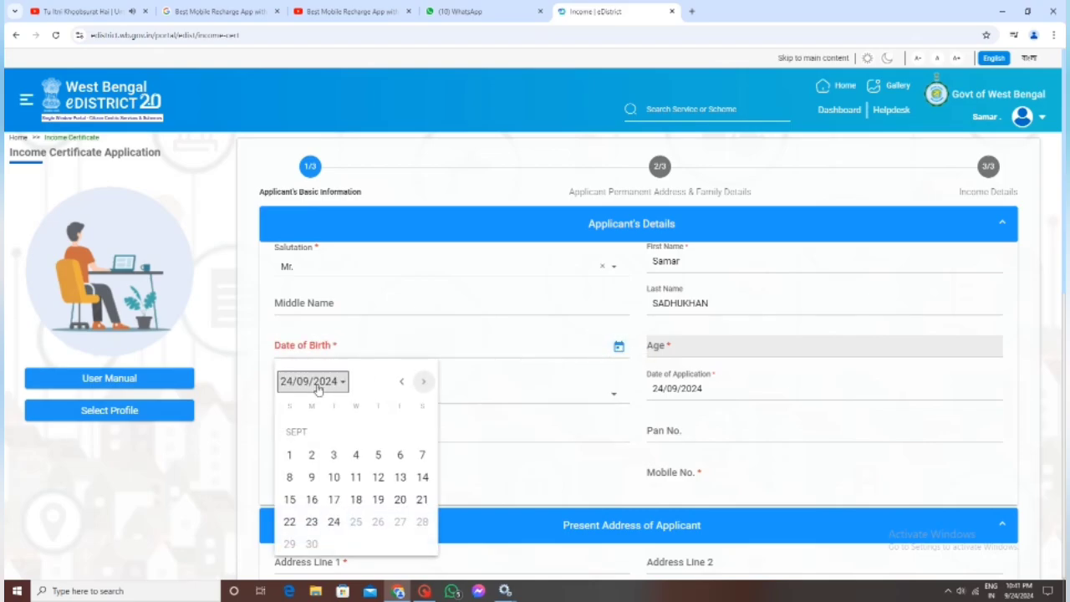
left_click(314, 384)
left_click(414, 419)
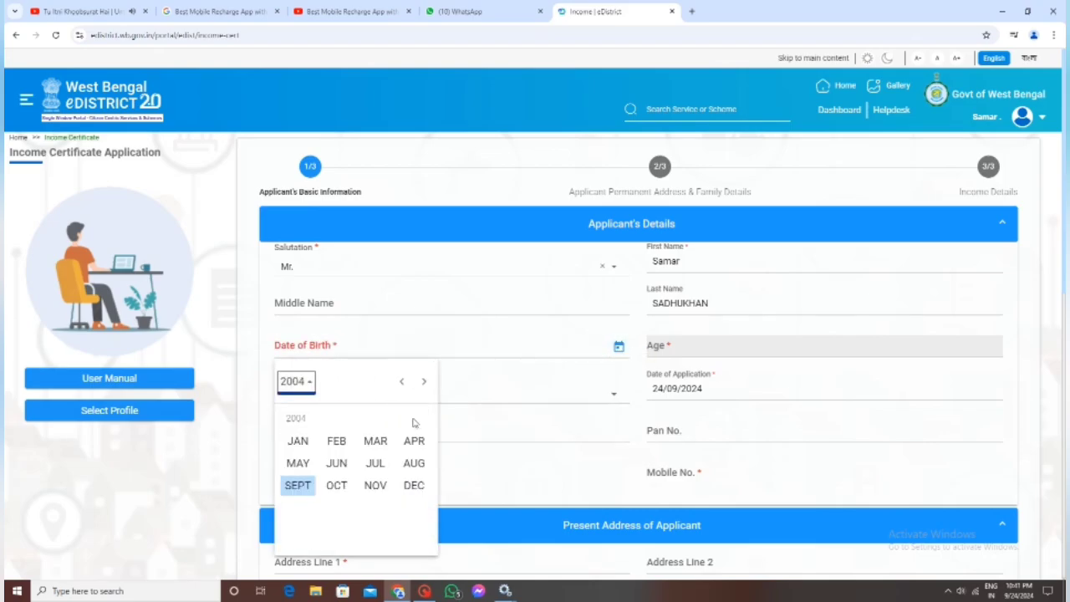
left_click(373, 464)
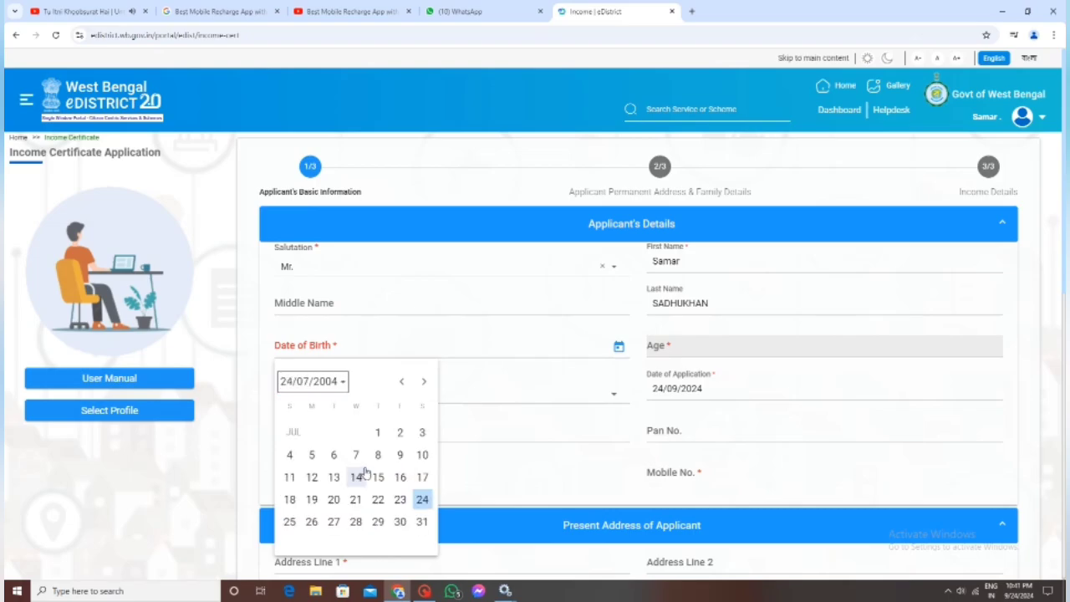
left_click(357, 454)
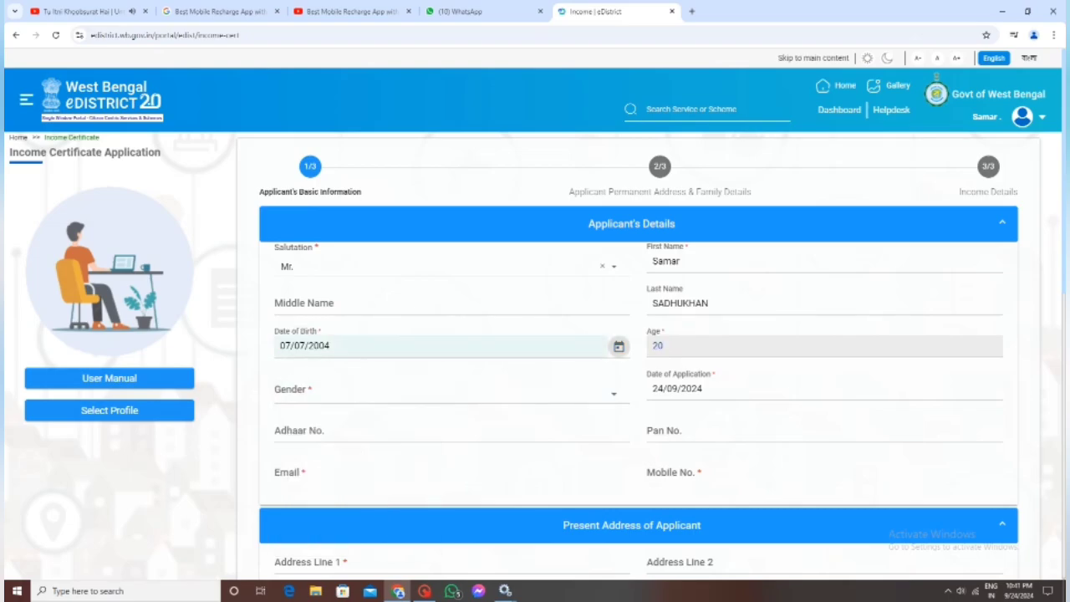
Set gender to Male and enter the applicant's Aadhaar number.
scroll(681, 370, "down", 1)
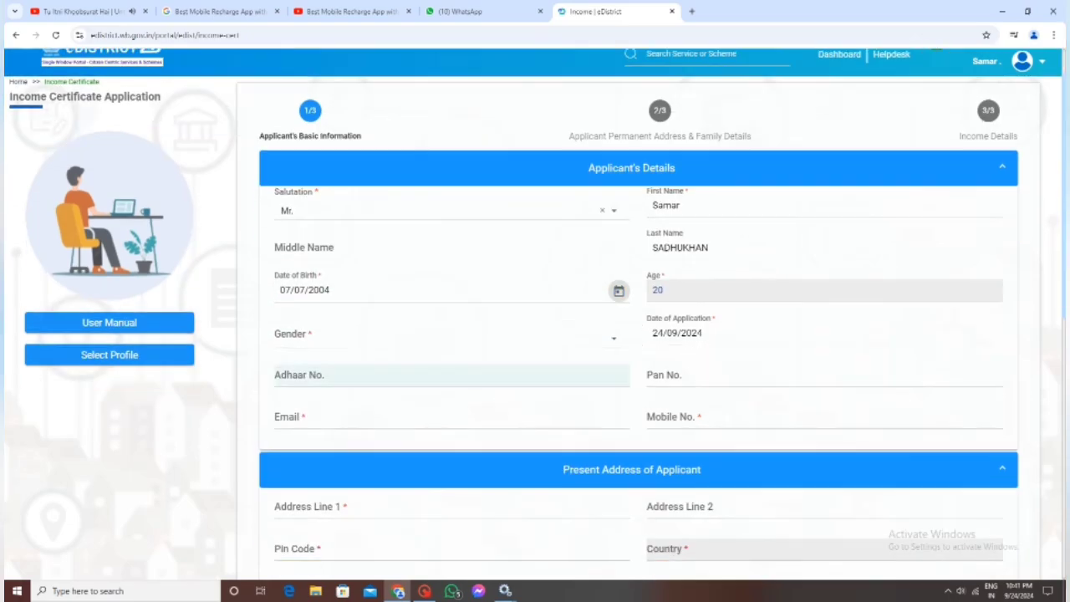
left_click(310, 340)
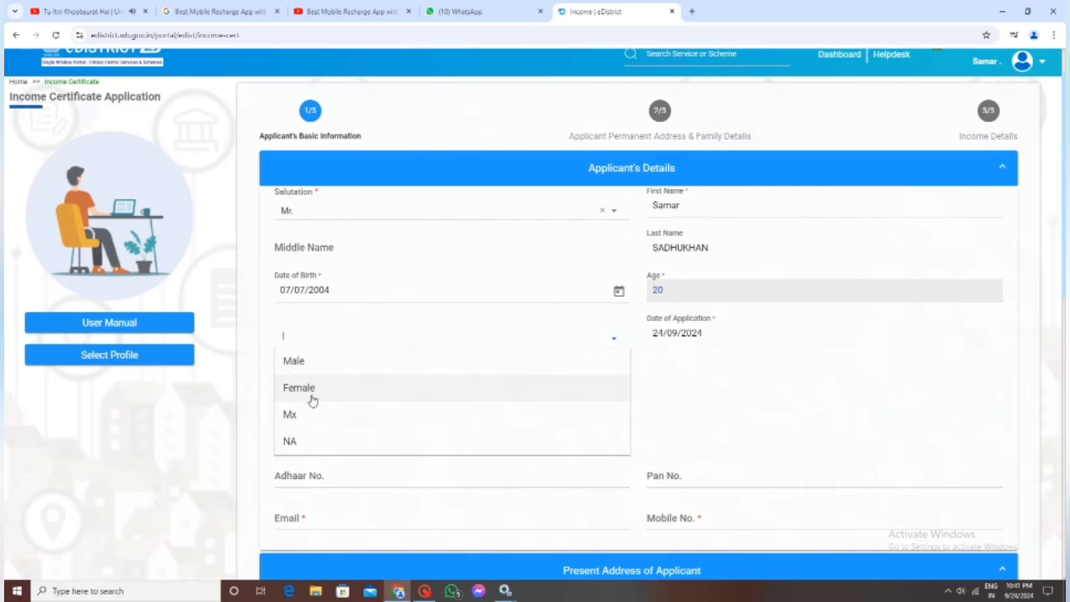
left_click(310, 366)
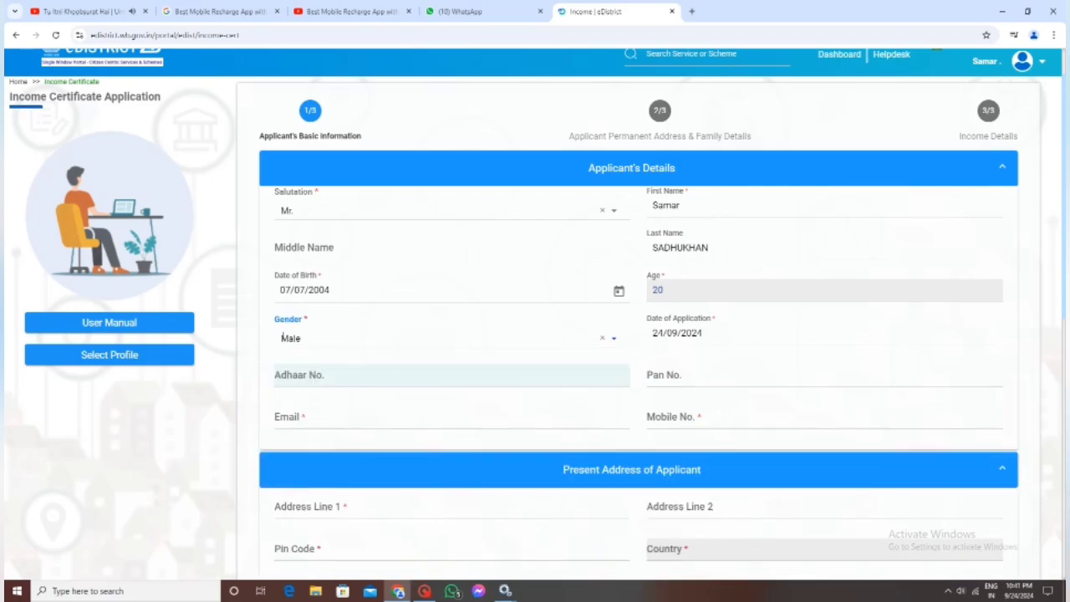
key("Tab")
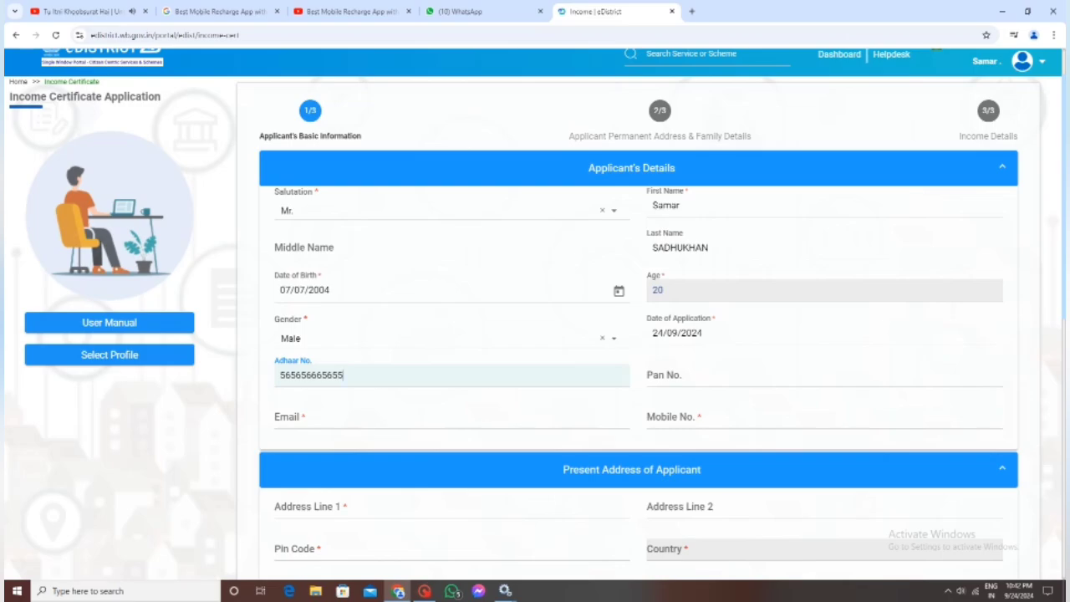
Fill in the applicant's e-mail address and mobile number.
key("Tab")
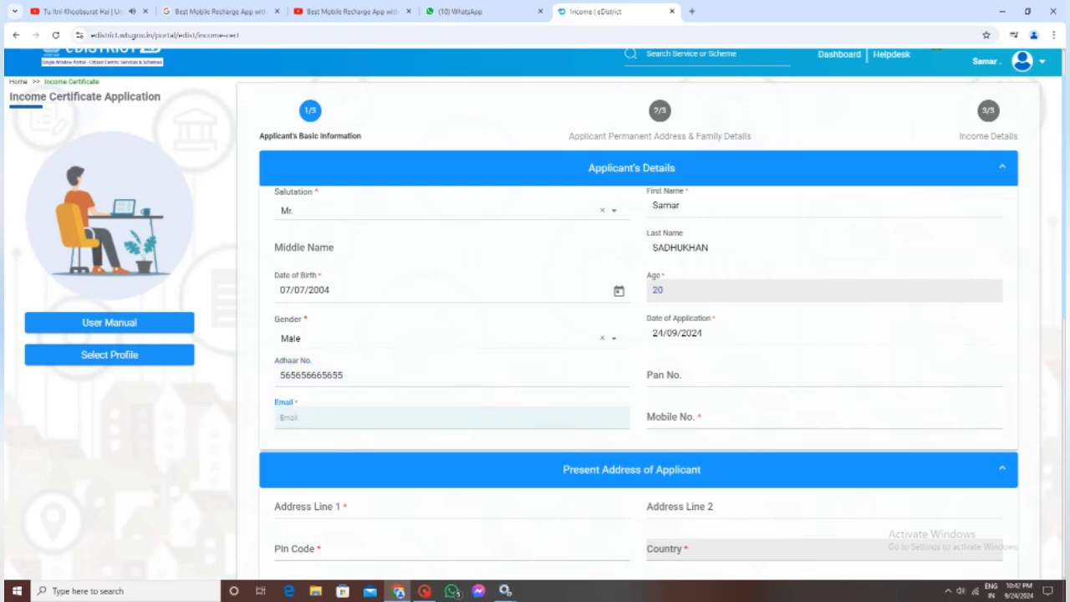
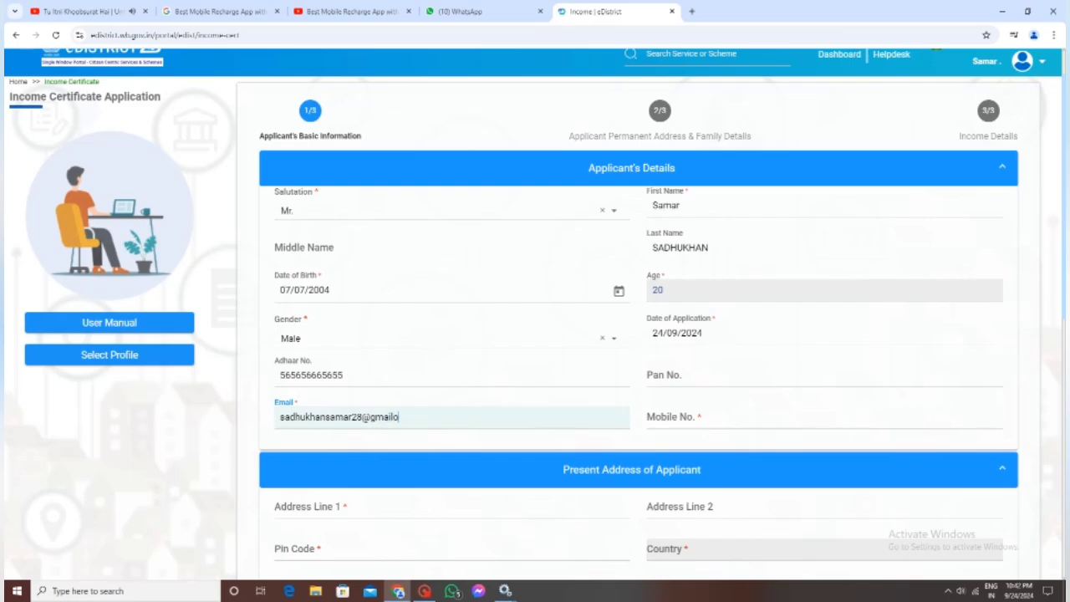
left_click(824, 417)
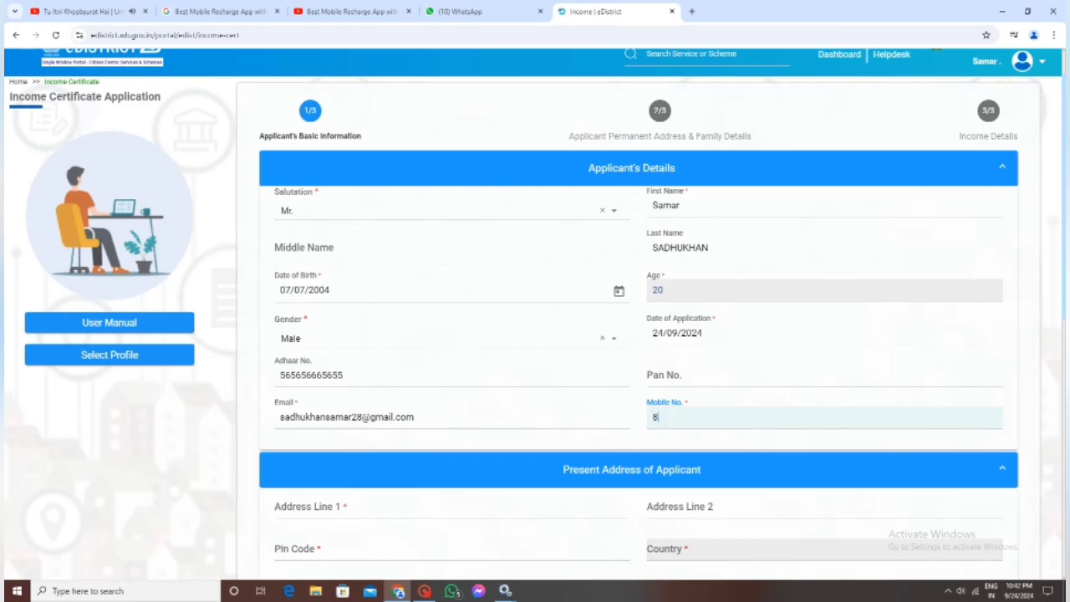
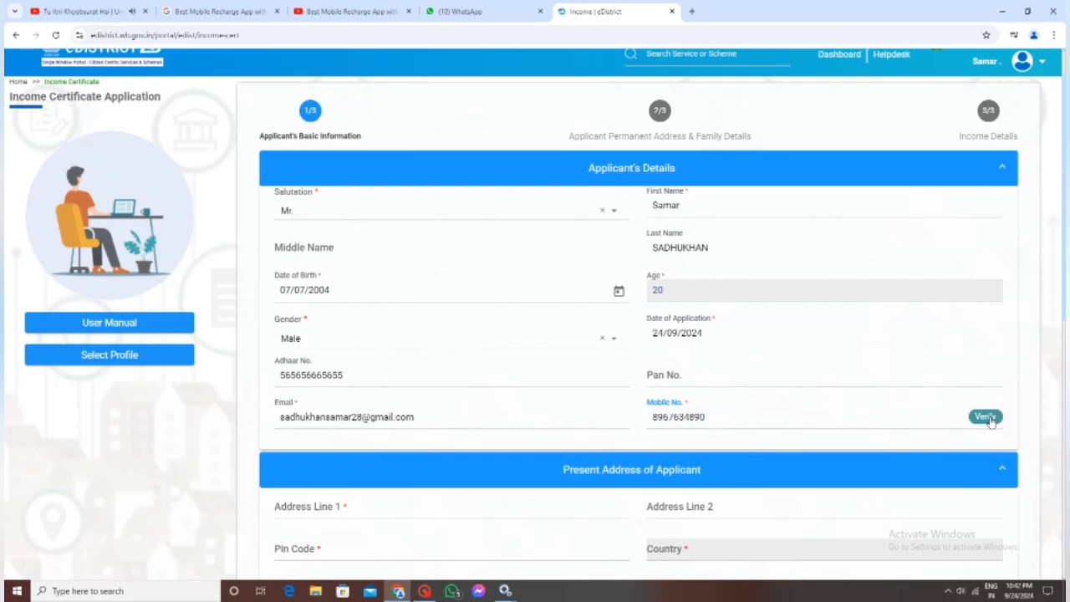
Verify the mobile number by entering the six-digit OTP sent to it.
left_click(986, 417)
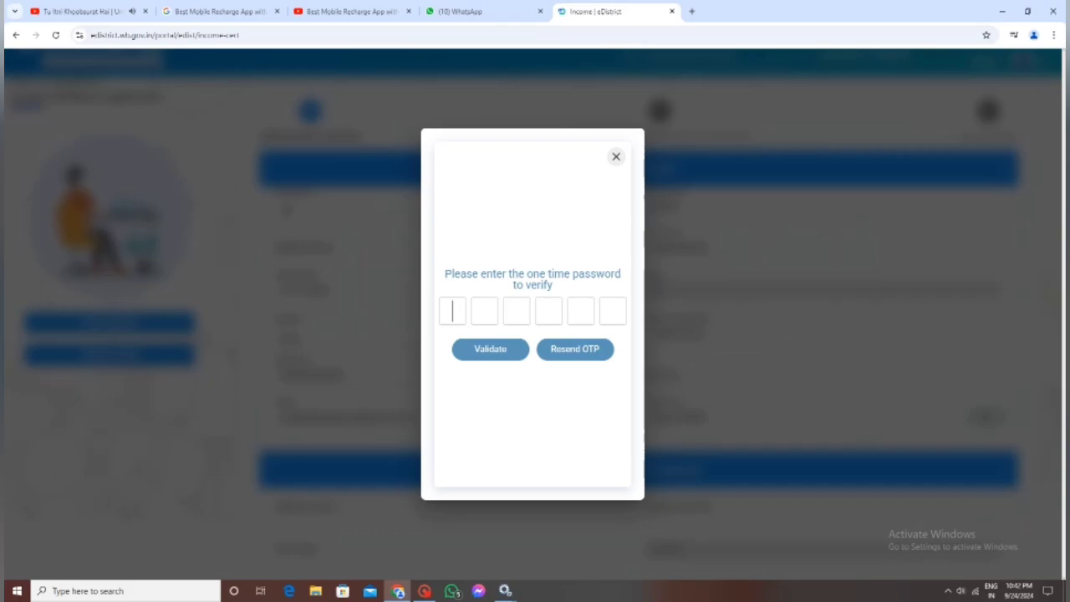
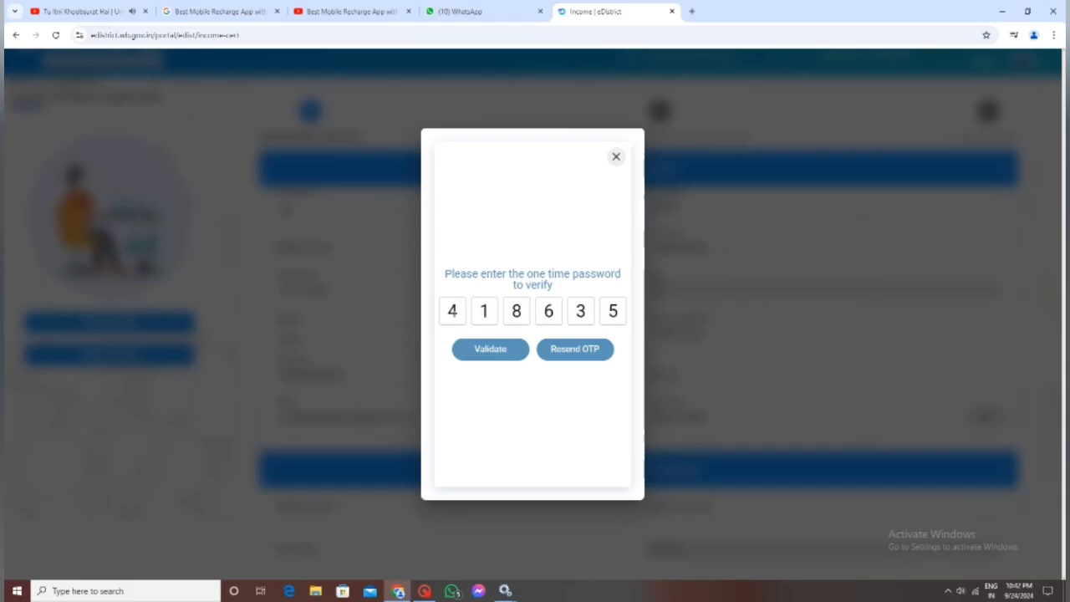
left_click(491, 349)
Autofill the present address line and PIN code, then pick district Nadia.
scroll(507, 353, "down", 3)
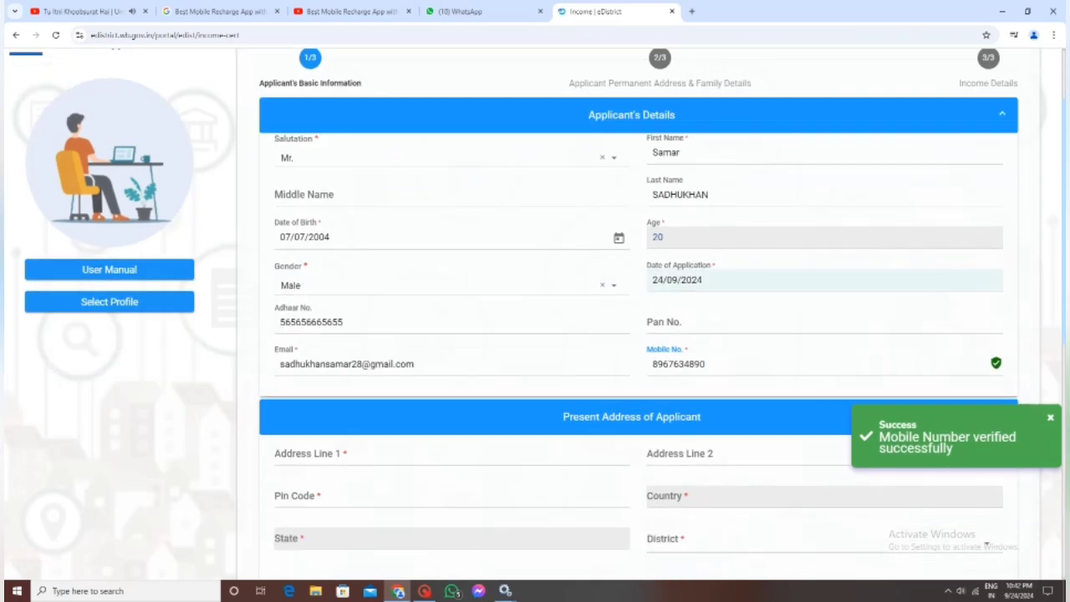
left_click(351, 299)
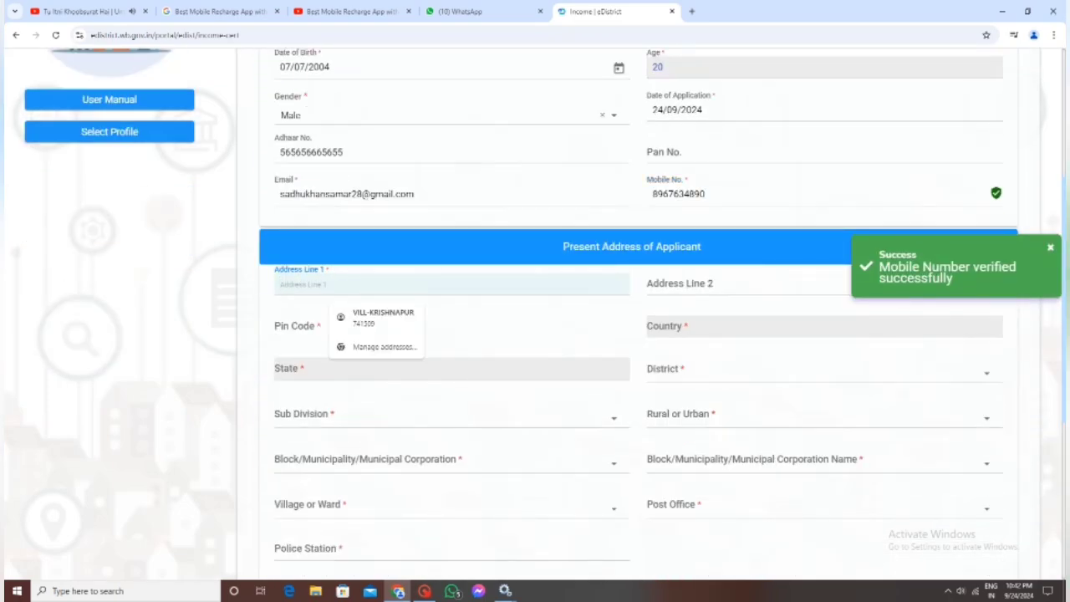
left_click(375, 315)
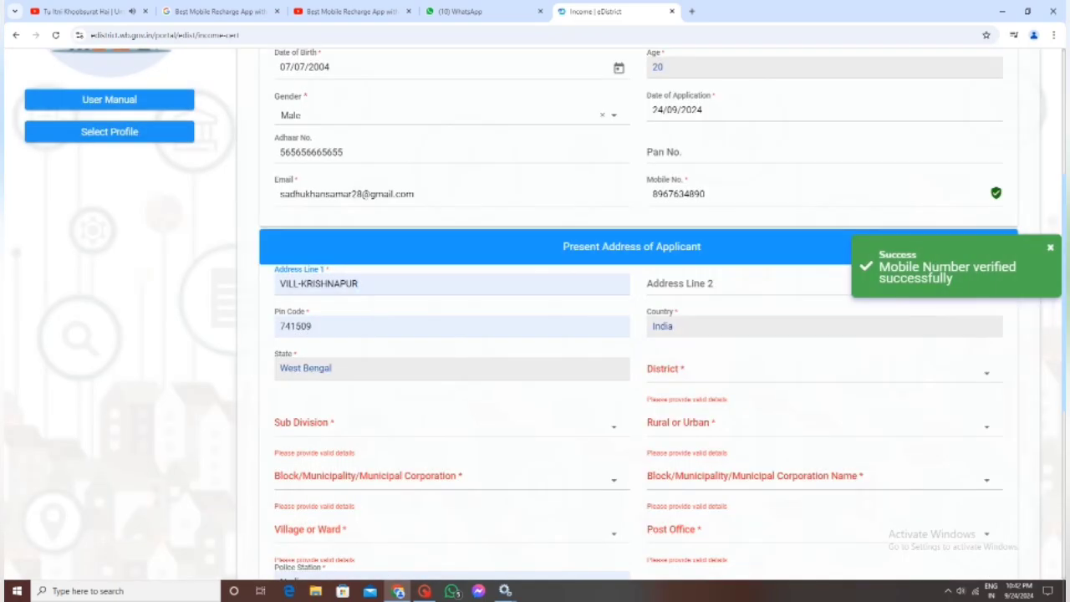
left_click(373, 285)
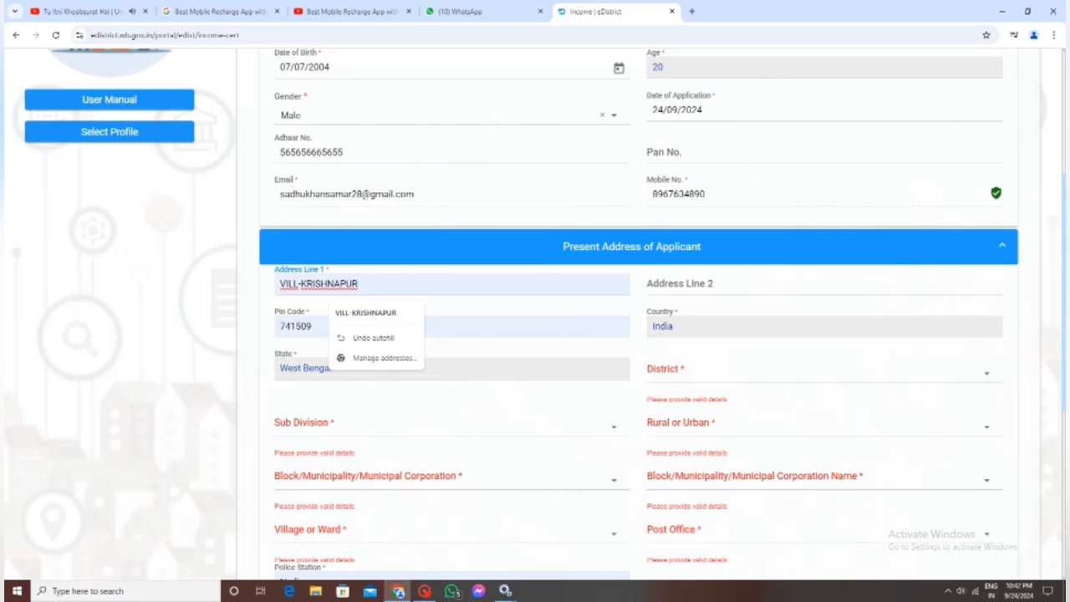
left_click(458, 316)
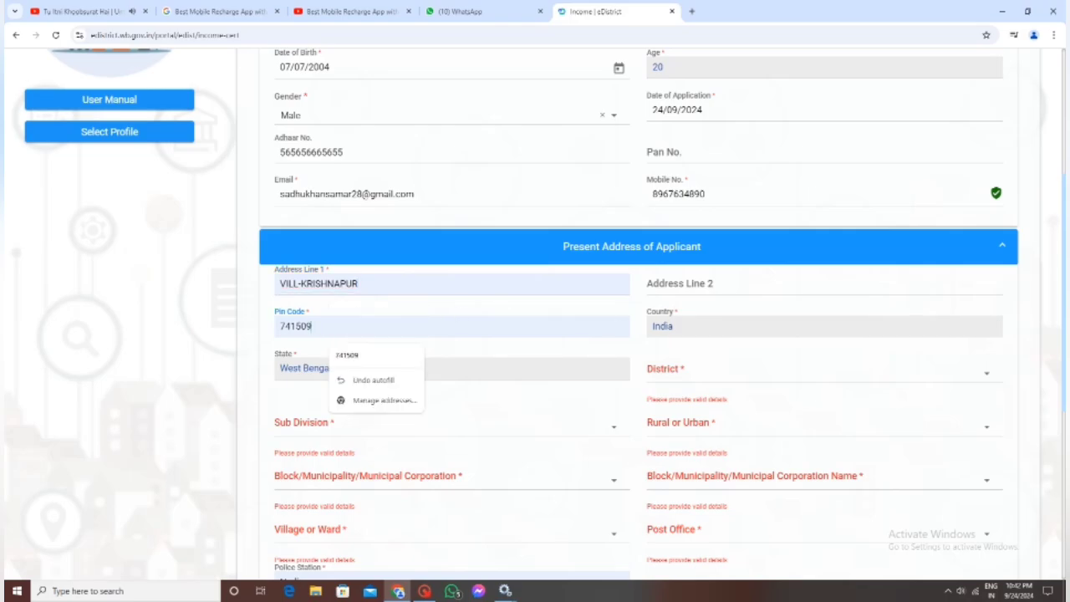
key("BackSpace")
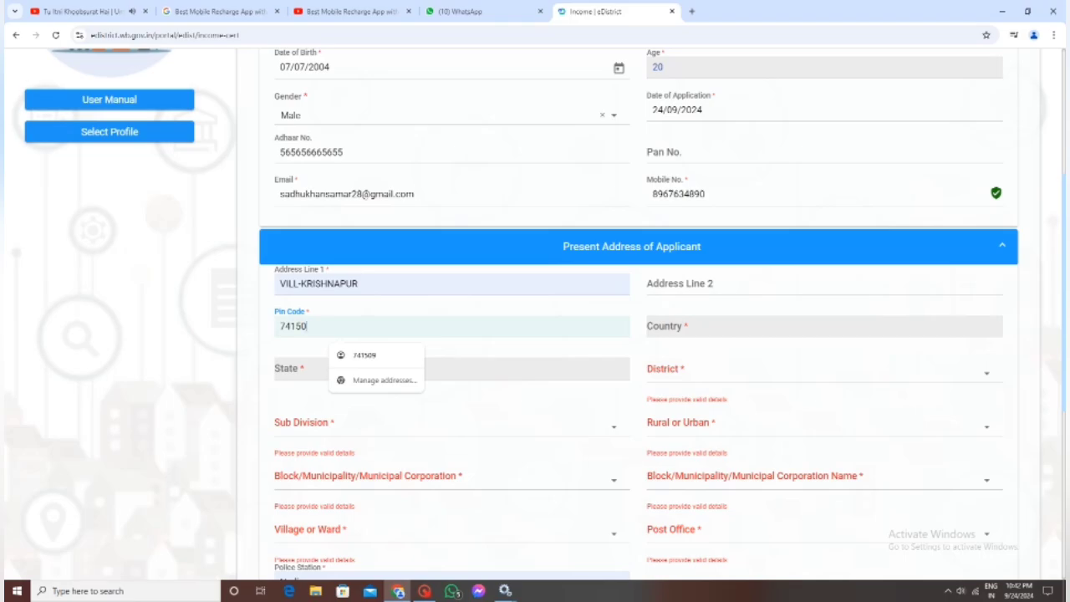
type("9")
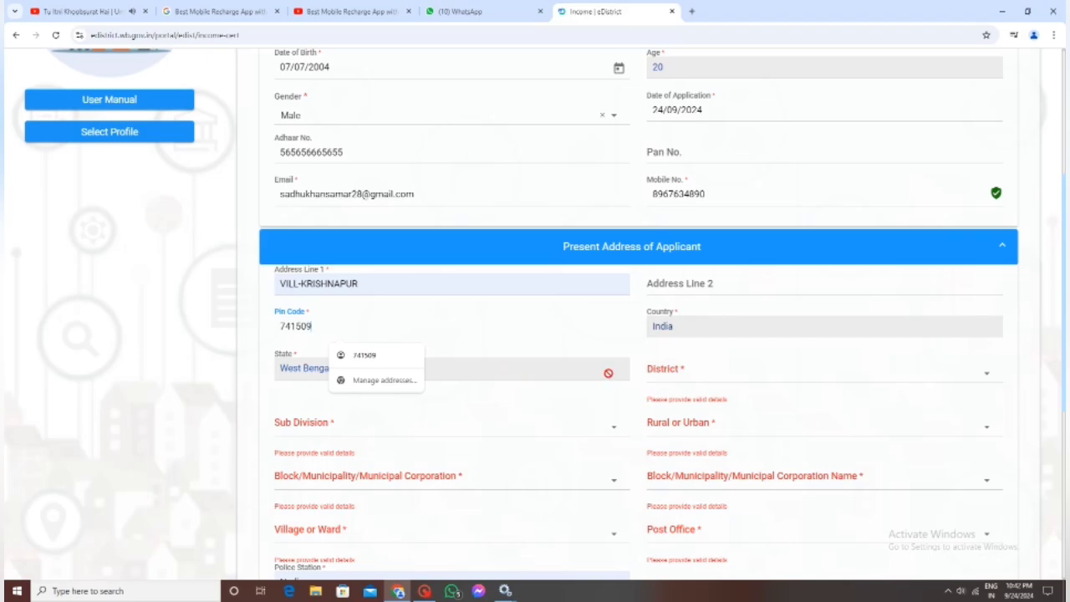
left_click(662, 377)
left_click(669, 396)
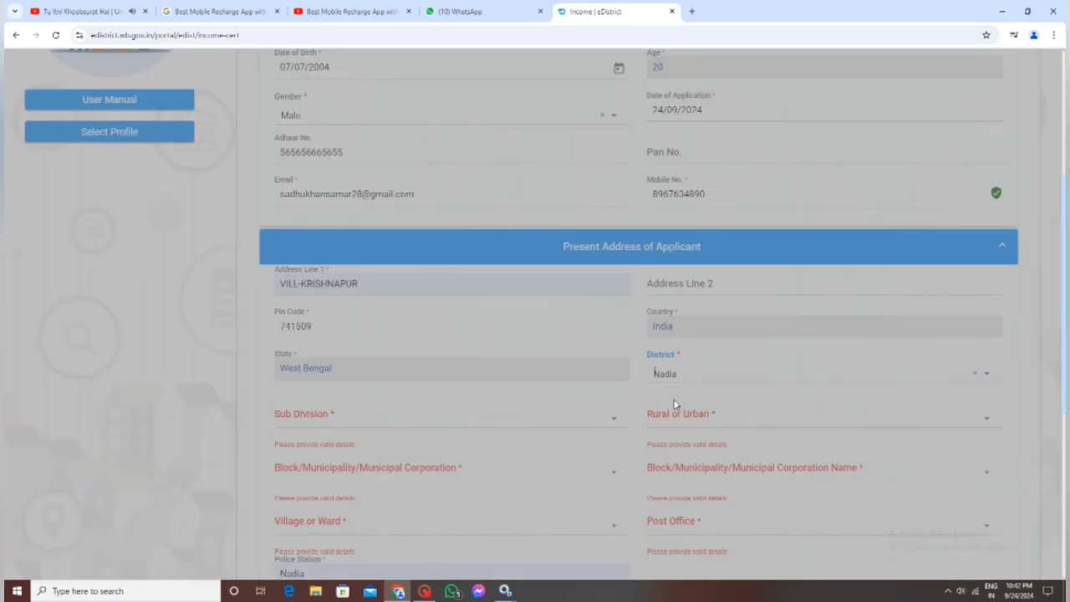
Set sub division Krishnagar Sadar, area type Rural, and Block as the local body type.
left_click(386, 418)
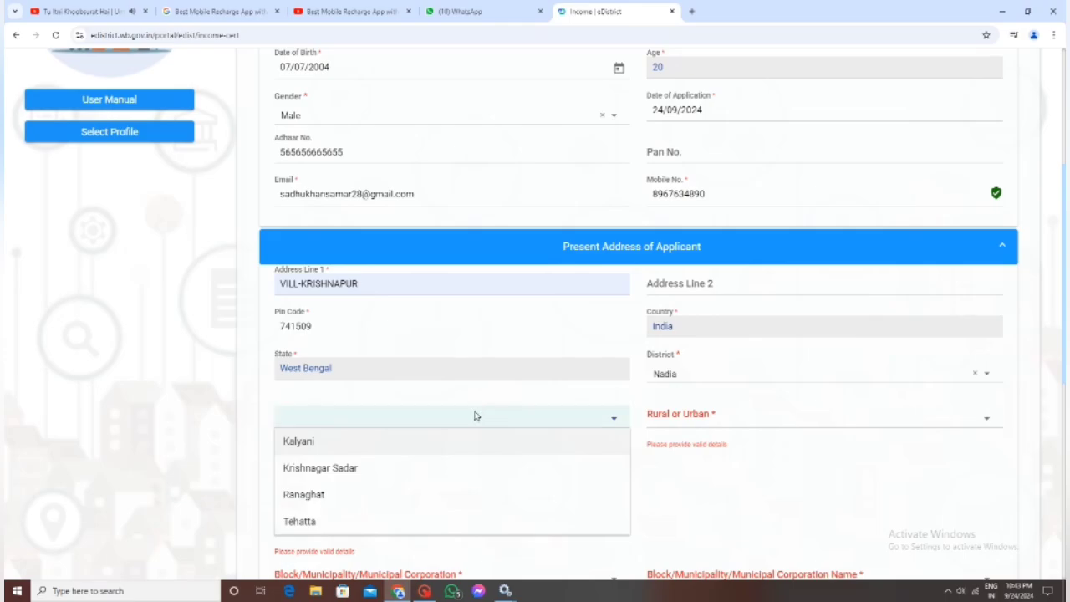
left_click(365, 473)
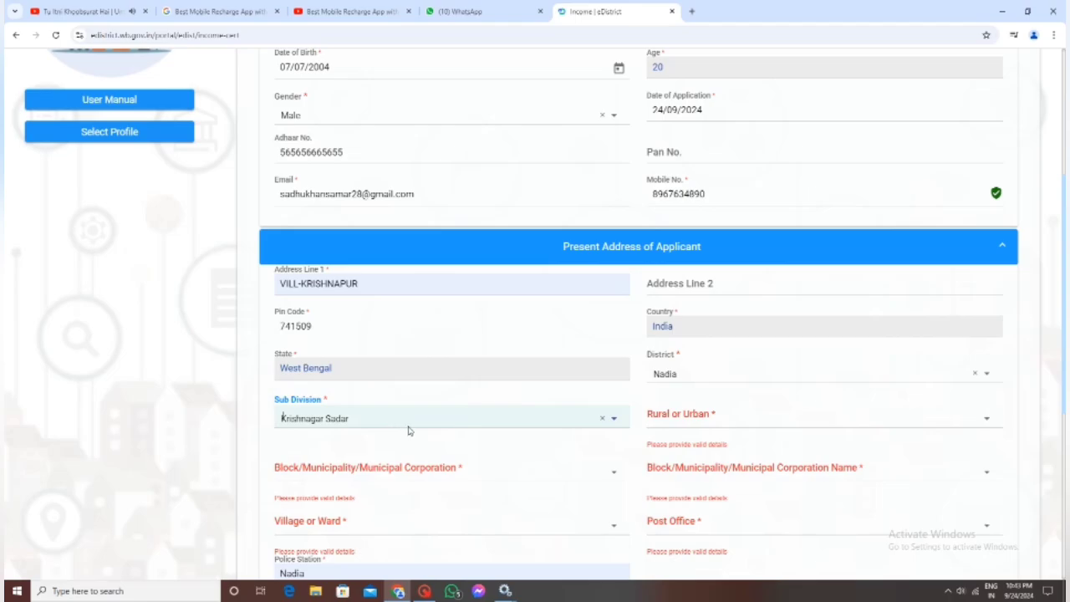
left_click(722, 420)
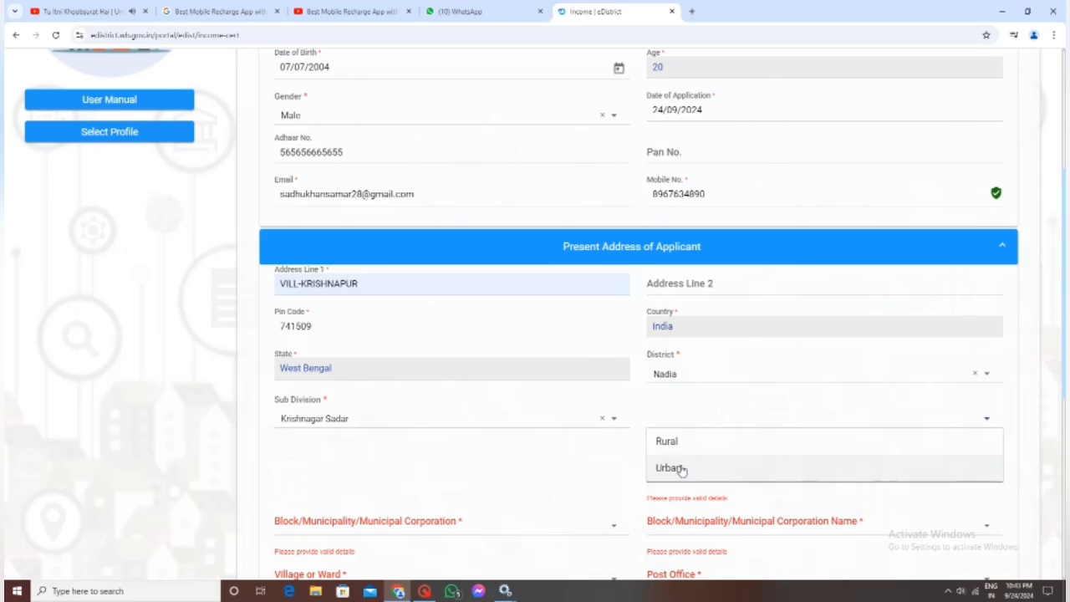
left_click(673, 447)
scroll(494, 437, "down", 1)
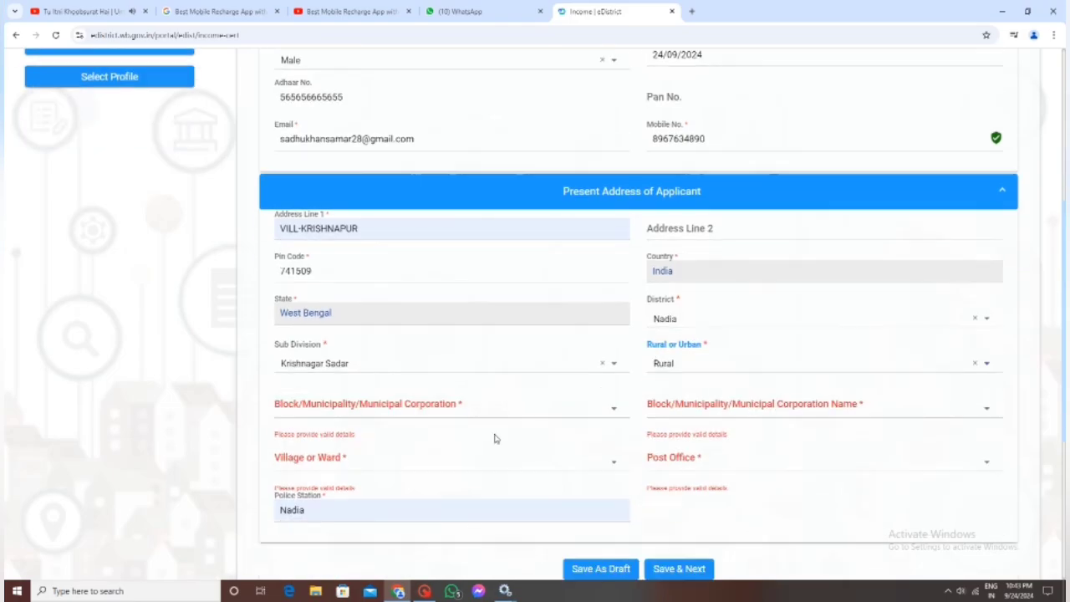
left_click(388, 407)
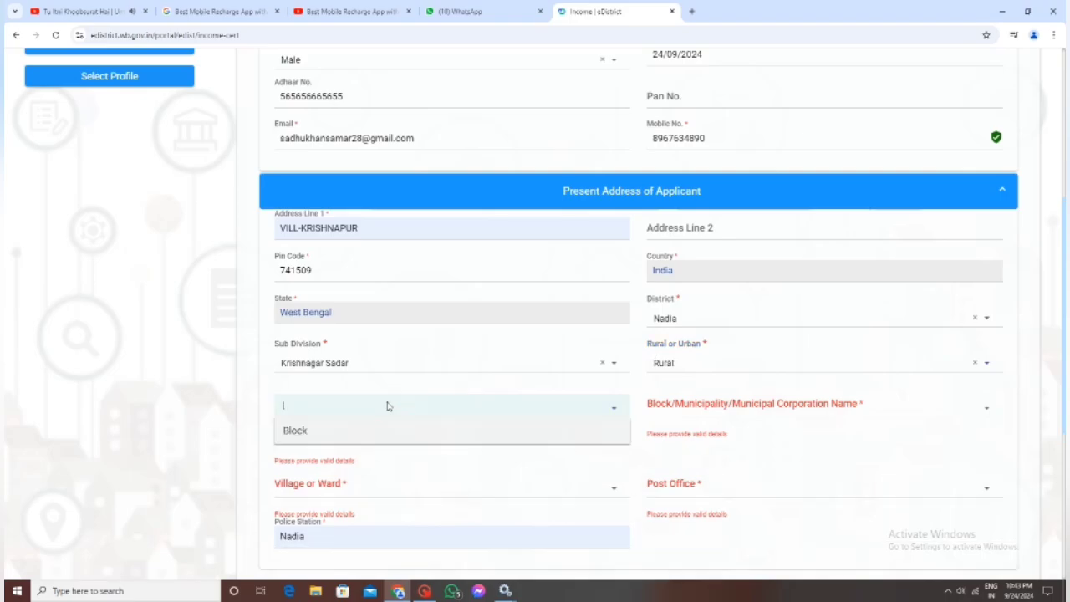
left_click(387, 432)
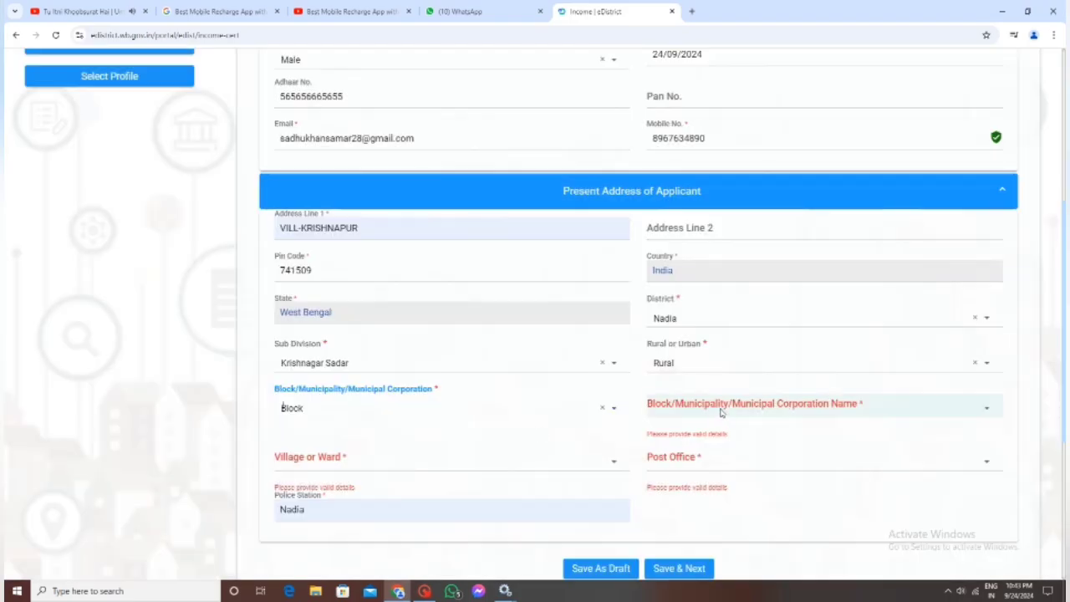
Choose block Krishnaganj, village Krishna Pur and post office Shibnibas BO.
left_click(721, 408)
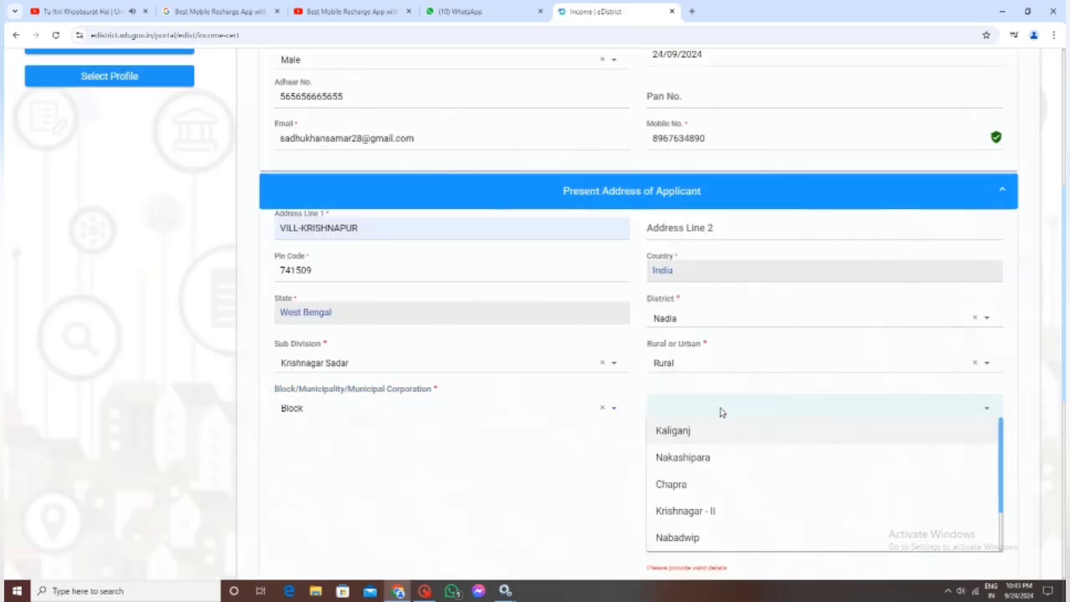
type("K")
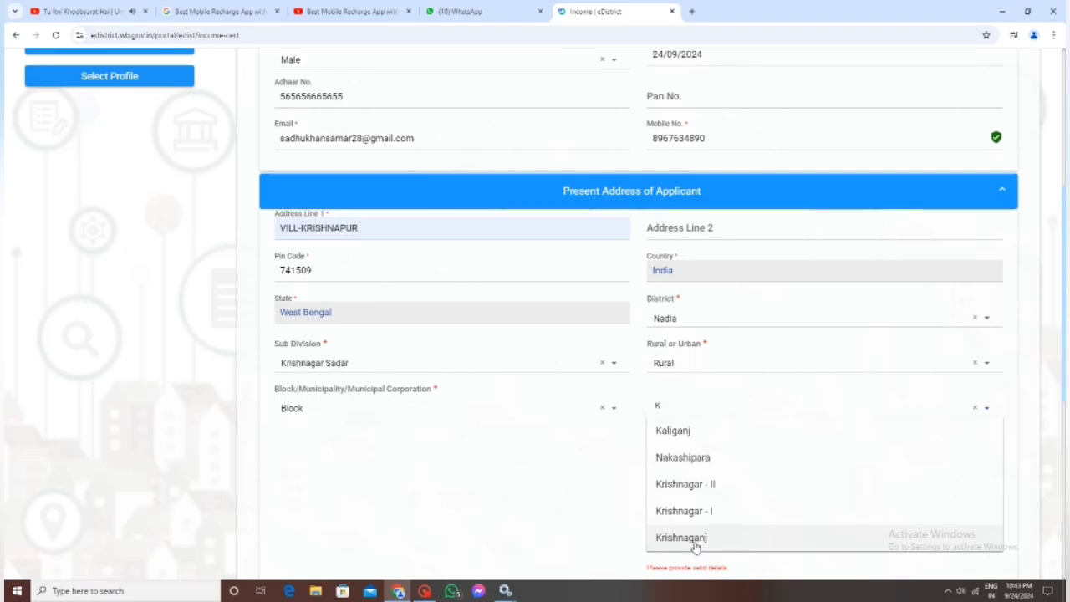
left_click(691, 540)
left_click(288, 450)
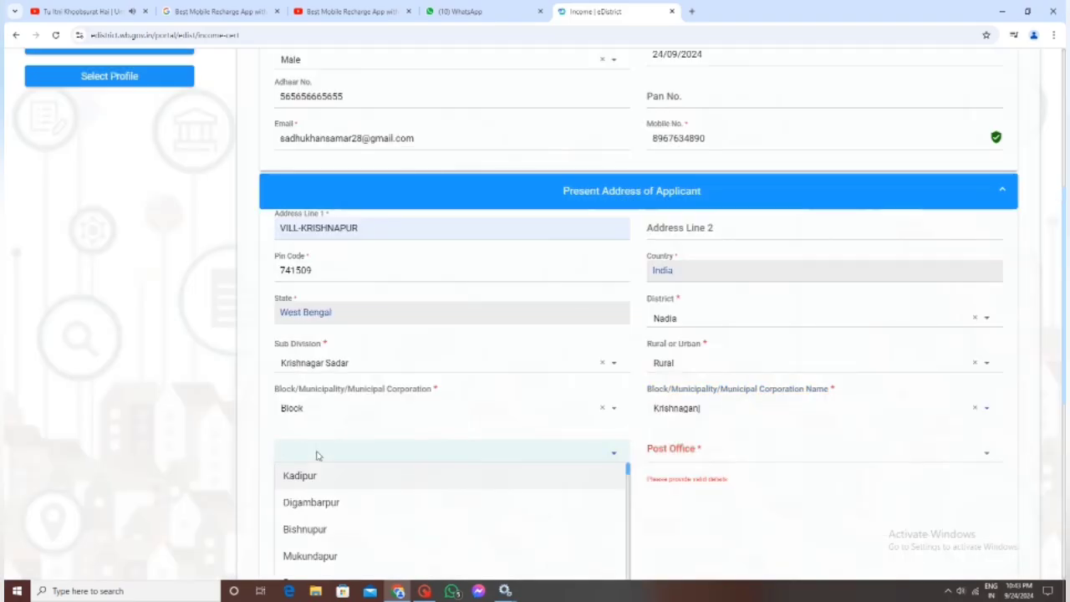
type("K")
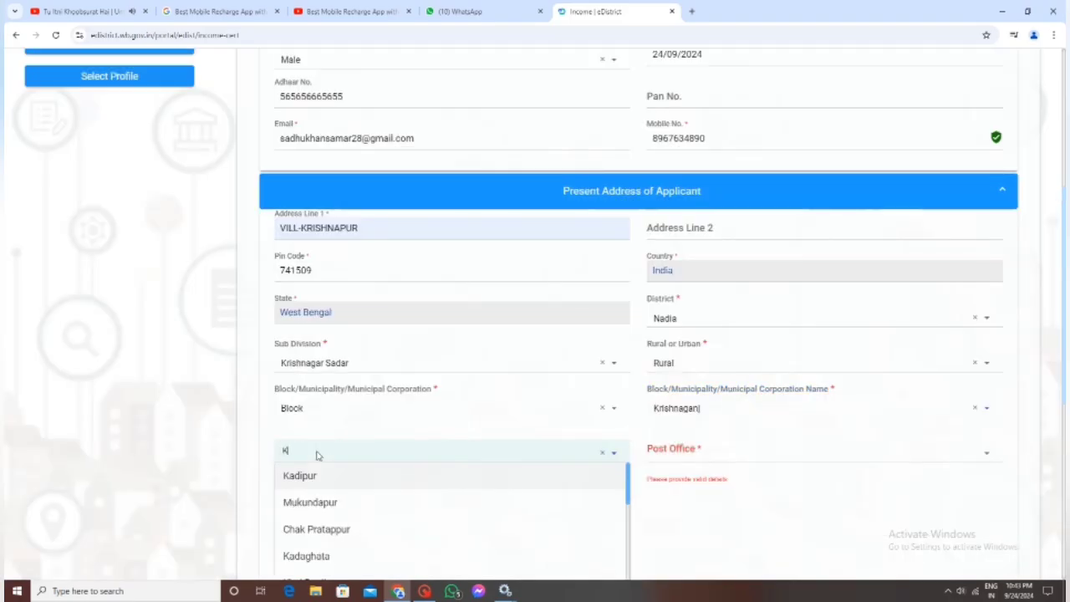
type("ris")
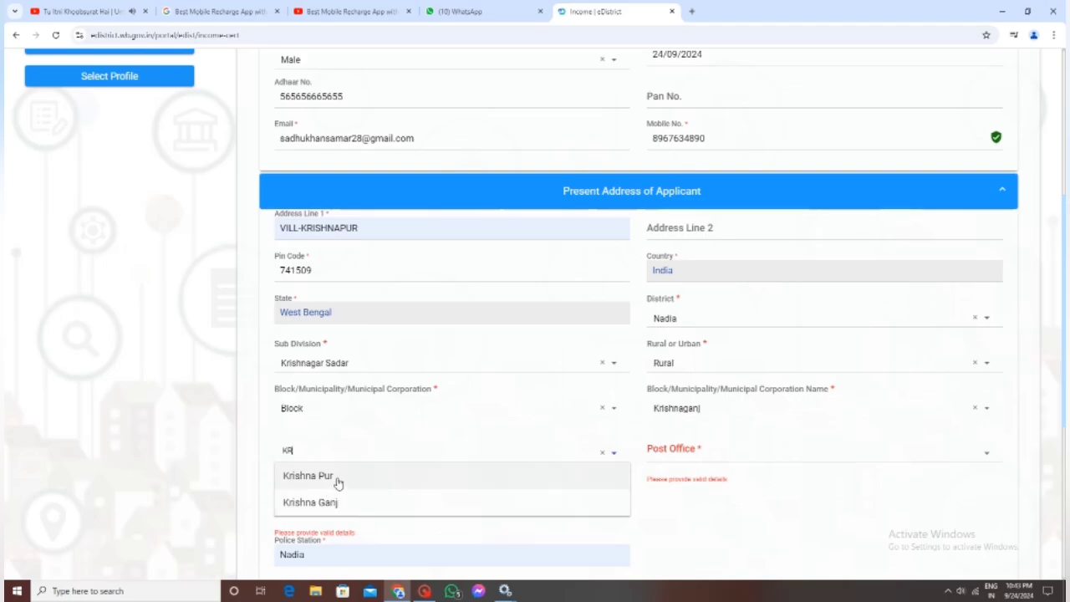
left_click(334, 478)
left_click(673, 454)
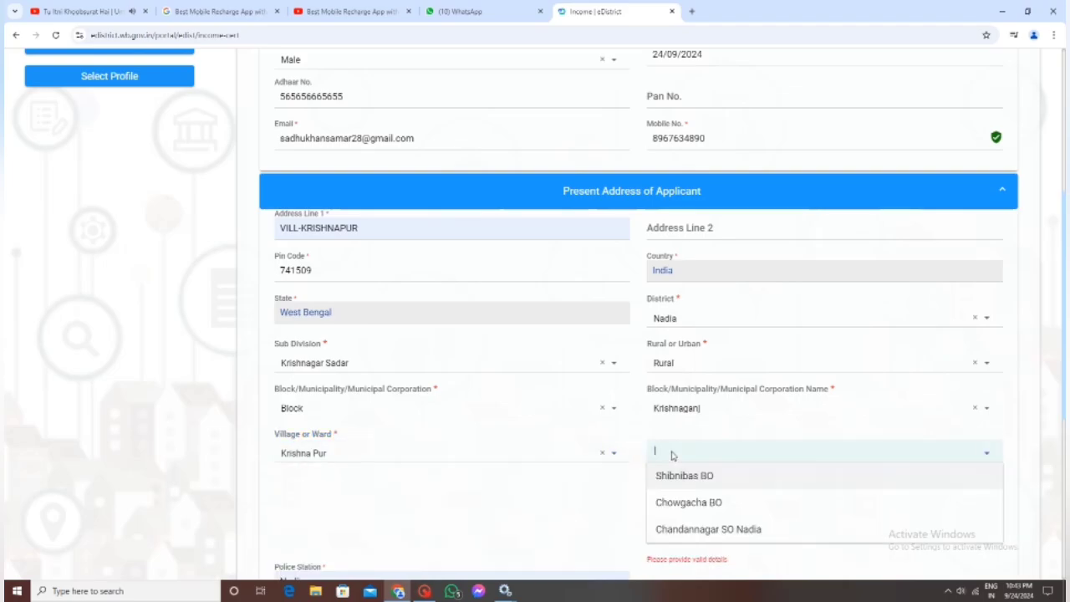
left_click(656, 476)
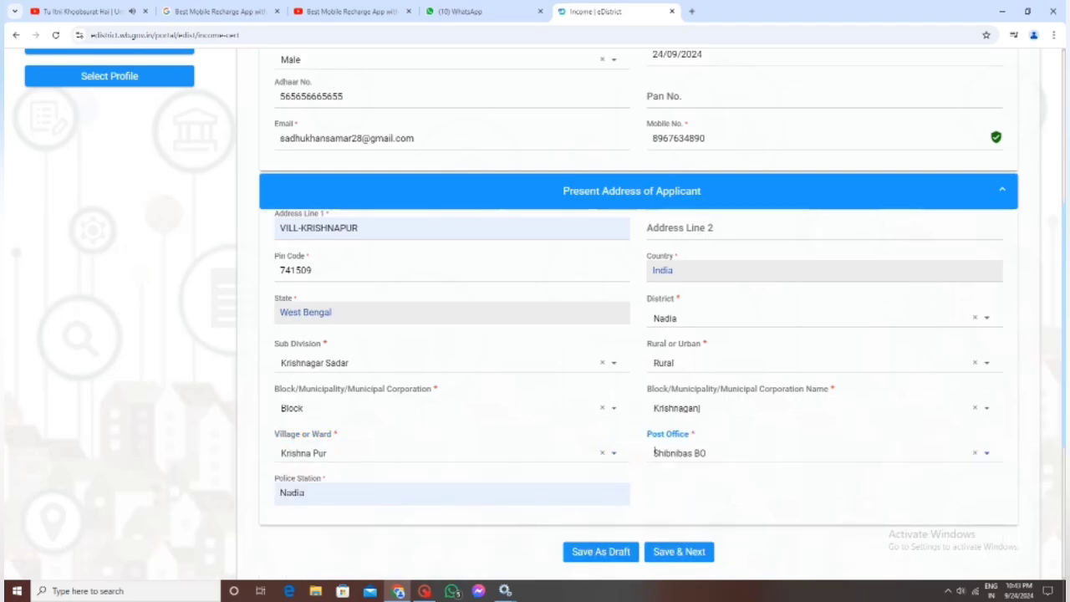
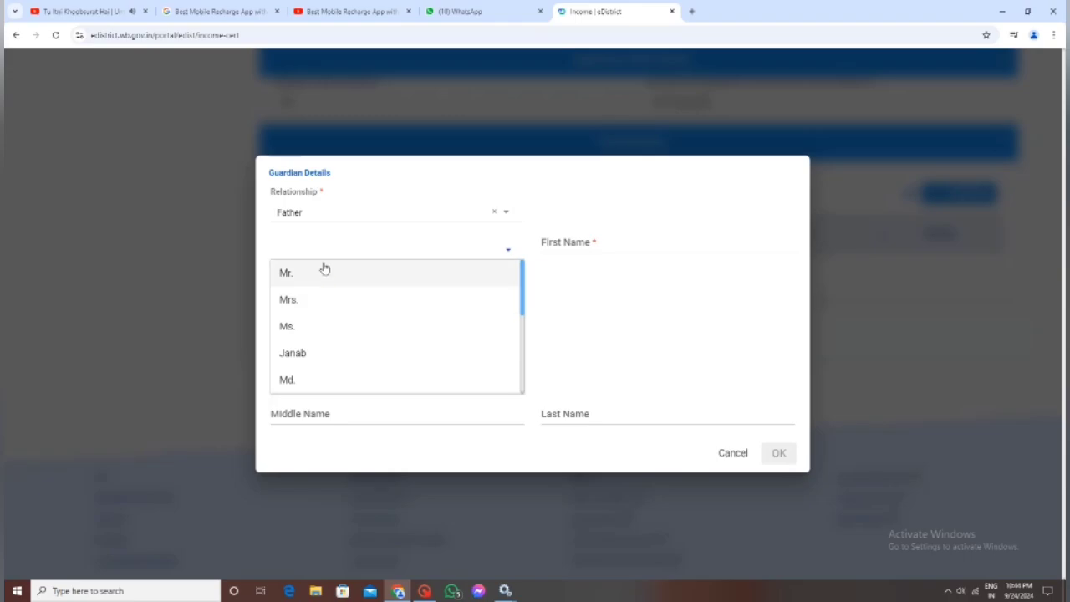
Add the father, salutation Mr., with his first and last name to Family Details, then save and continue.
left_click(325, 269)
left_click(634, 288)
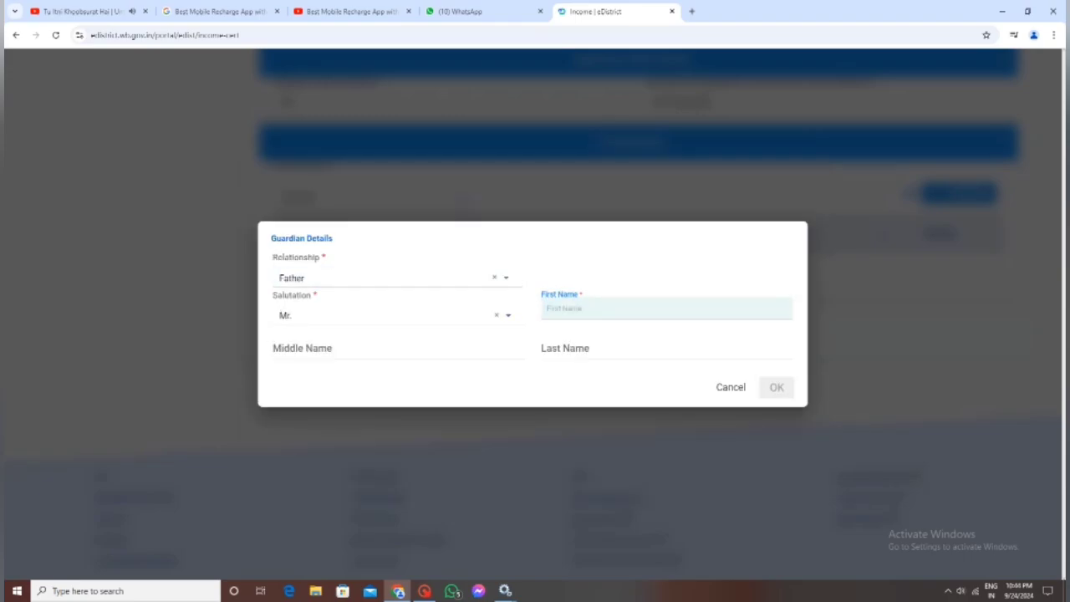
type("MADAN")
left_click(666, 348)
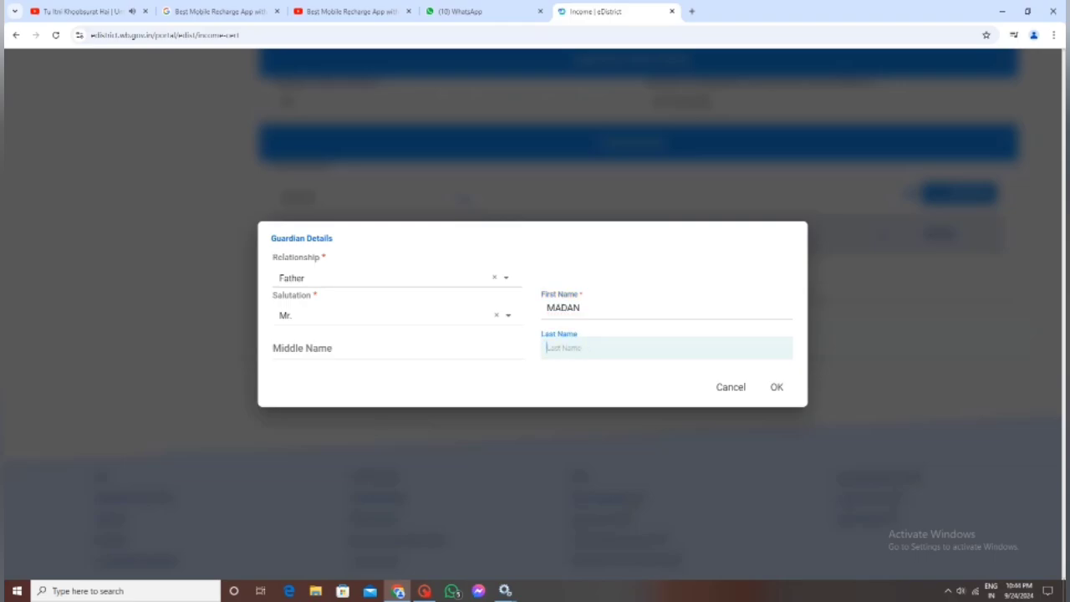
type("A")
key("BackSpace")
key("BackSpace")
key("BackSpace")
key("BackSpace")
key("BackSpace")
type("SAD")
left_click(427, 416)
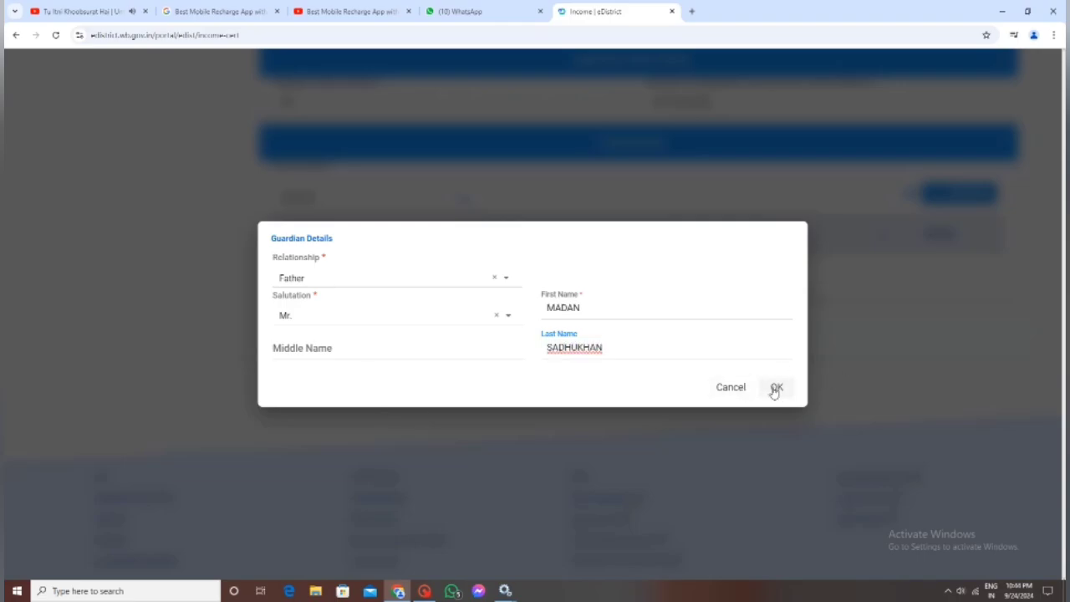
left_click(775, 389)
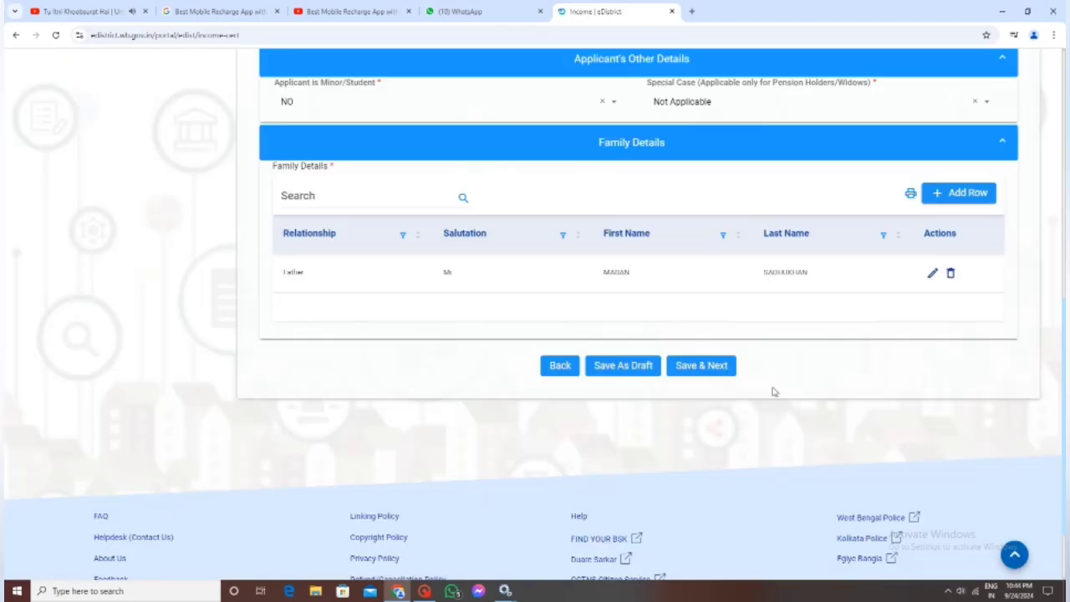
left_click(696, 368)
Advance to Income Details and check the income certificate image on the desktop.
scroll(717, 490, "down", 10)
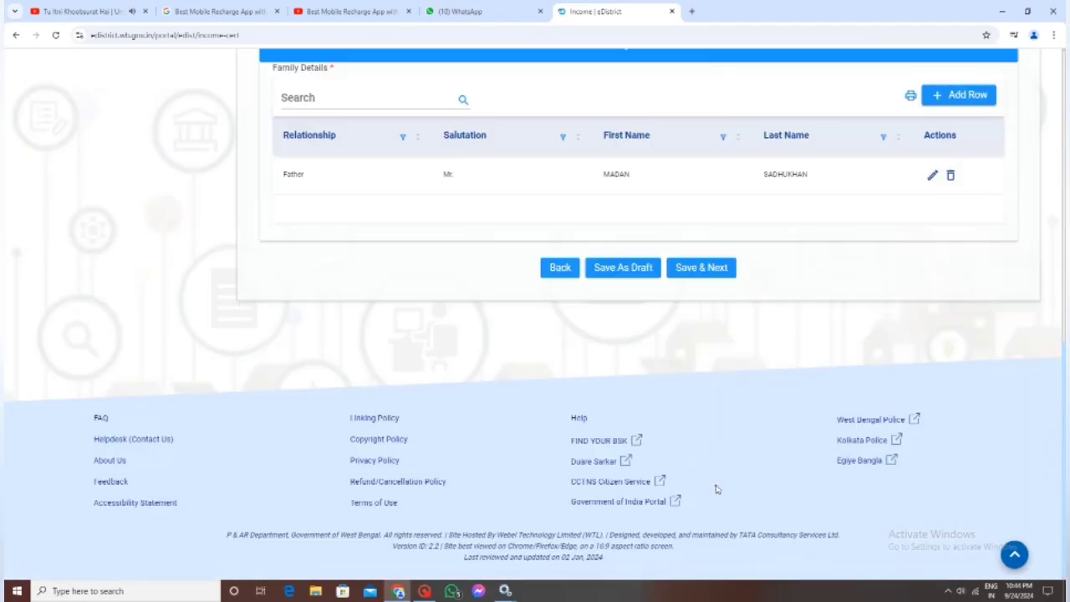
left_click(706, 270)
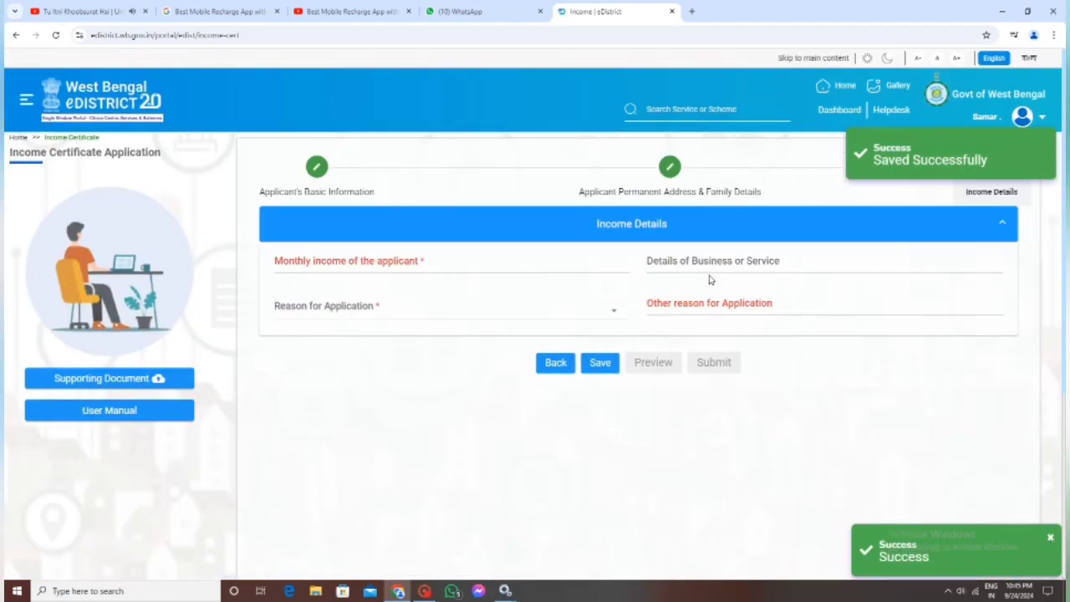
left_click(406, 251)
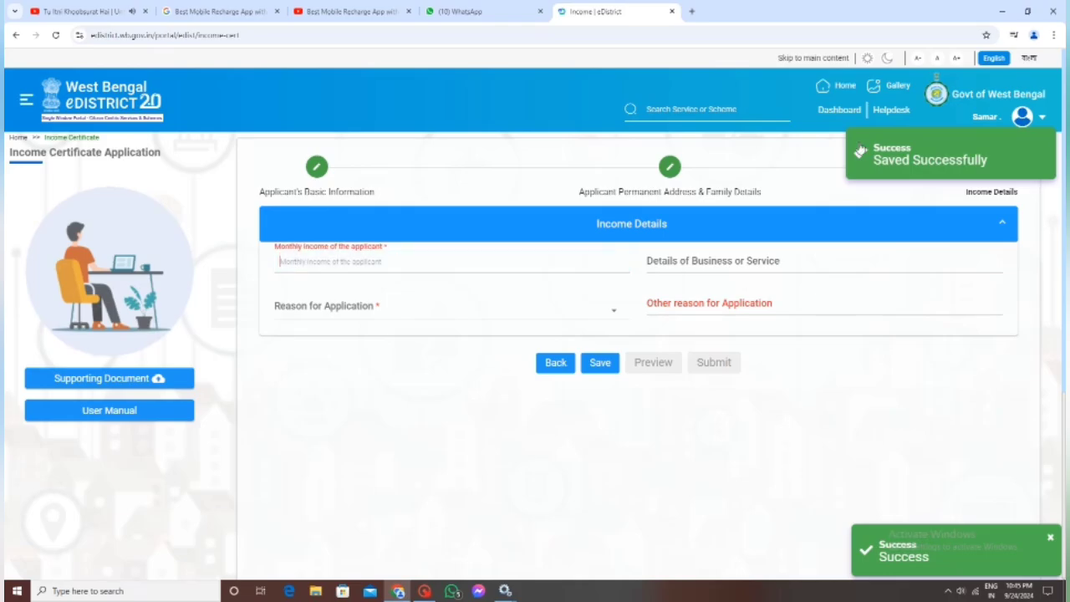
left_click(1003, 10)
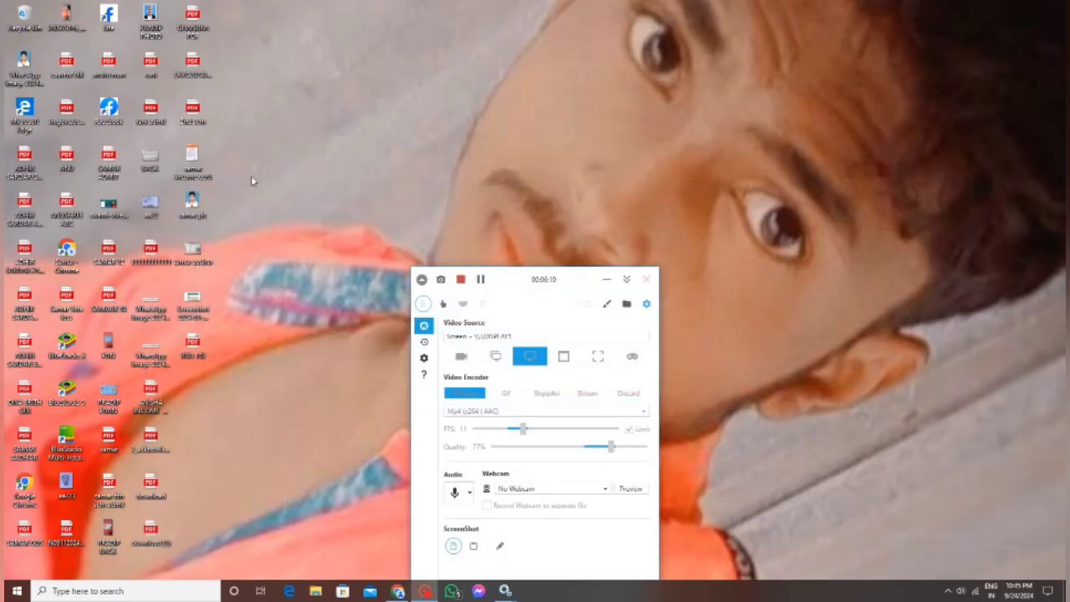
double_click(191, 157)
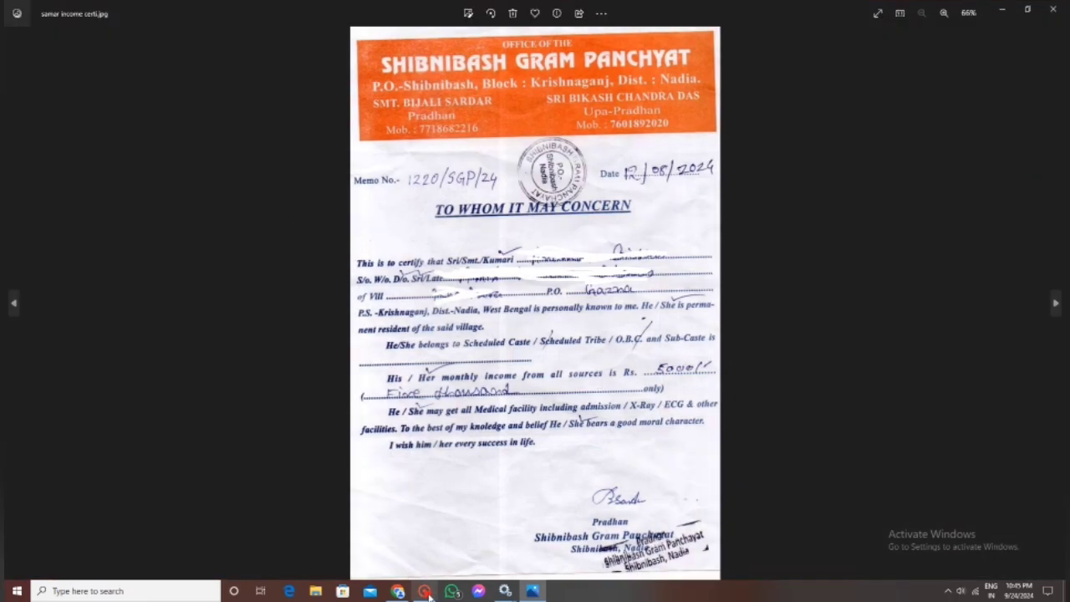
left_click(398, 591)
Enter monthly income 5000 and BUSINESS as the business/service details.
left_click(589, 261)
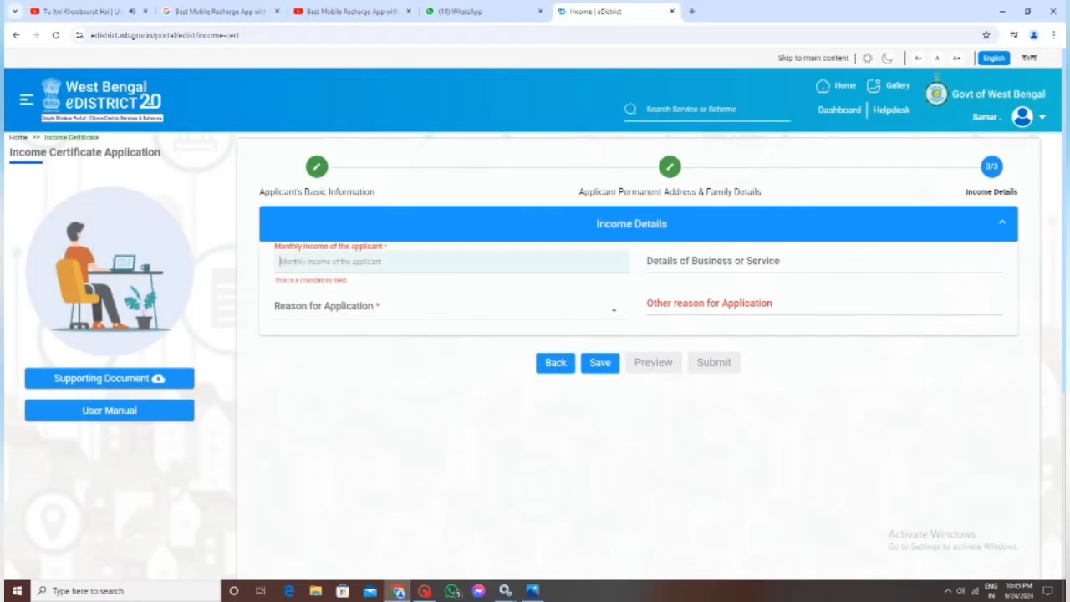
type("5000")
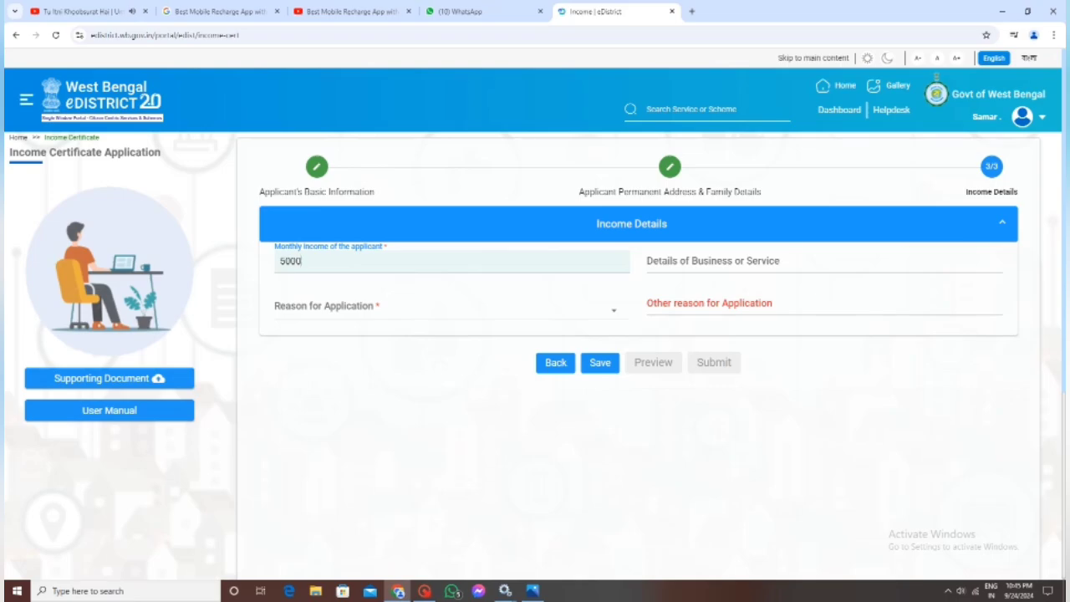
left_click(699, 263)
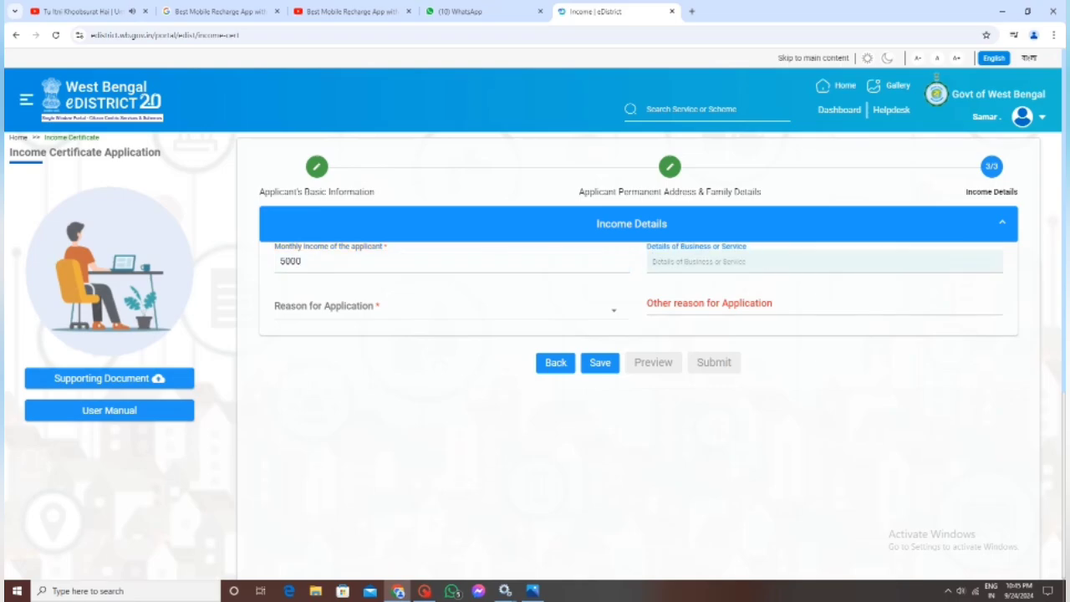
type("BUSINESS")
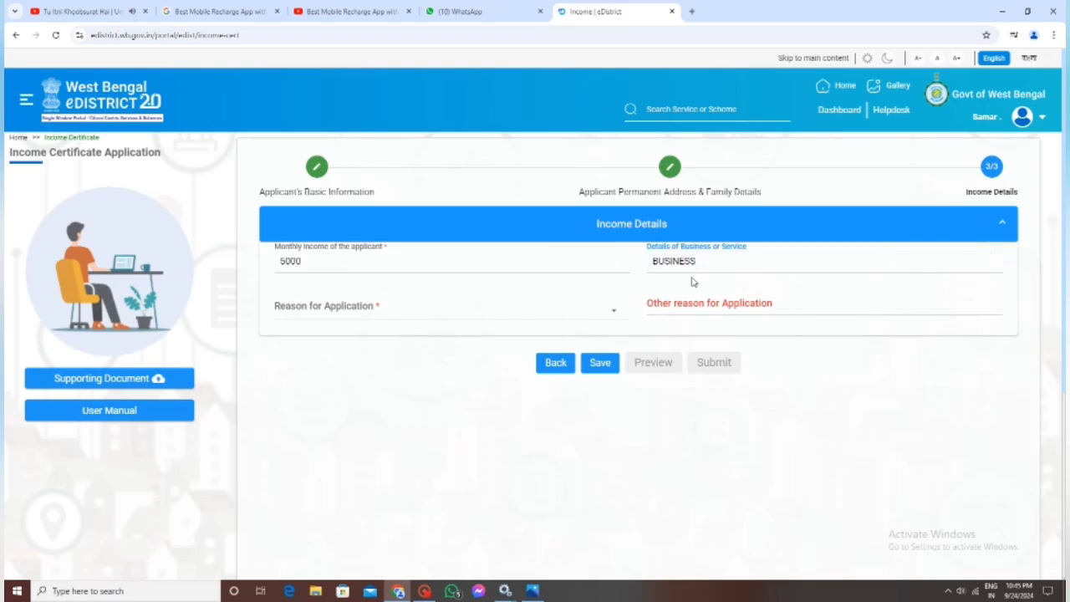
Set the application reason to Other with SCHOLARSHIP as the other reason.
left_click(444, 304)
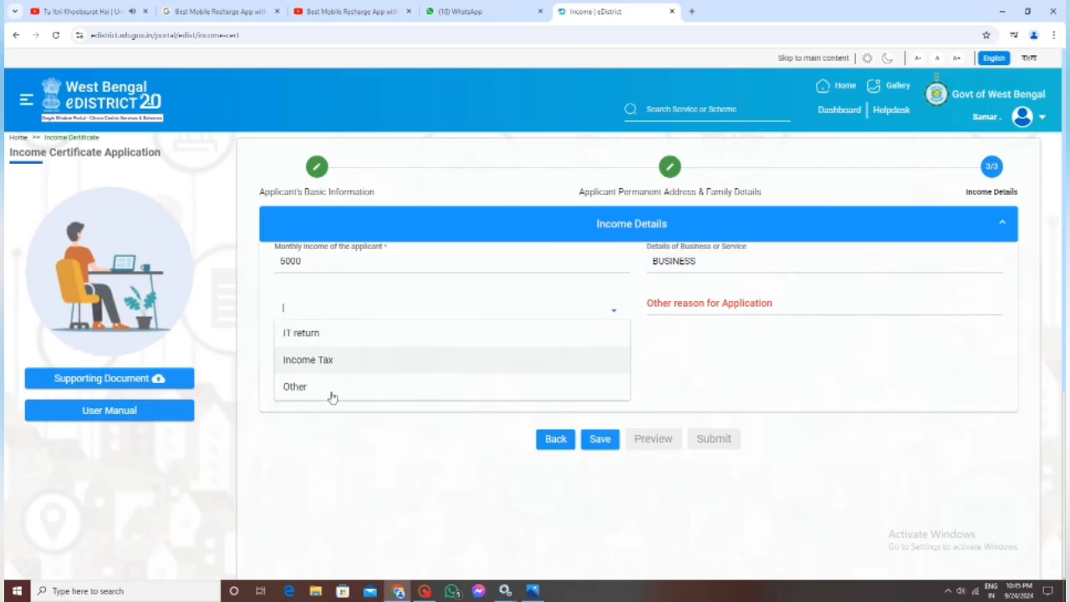
left_click(326, 392)
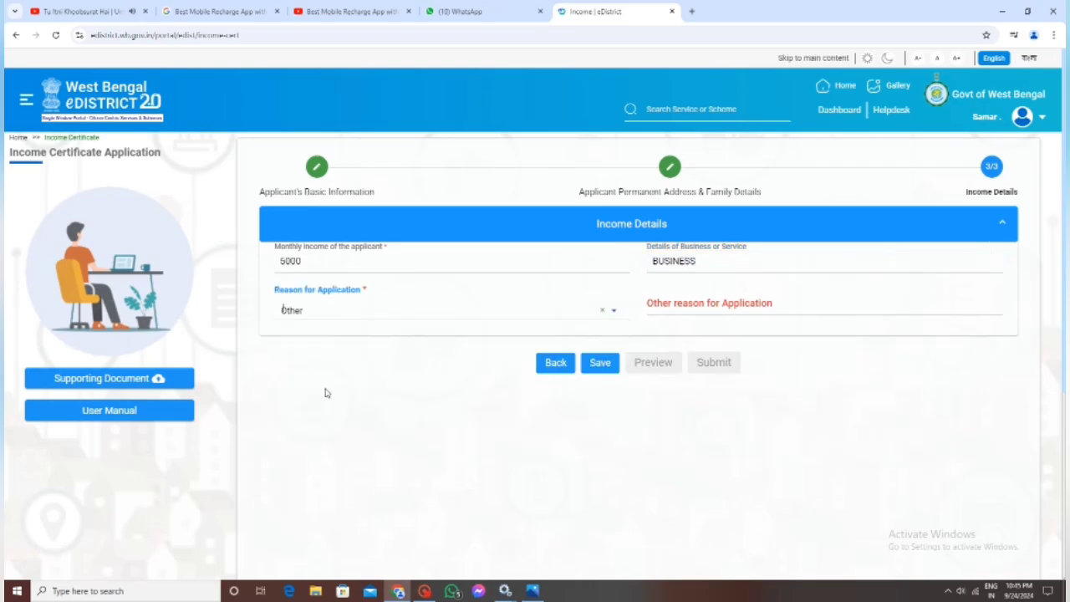
left_click(365, 312)
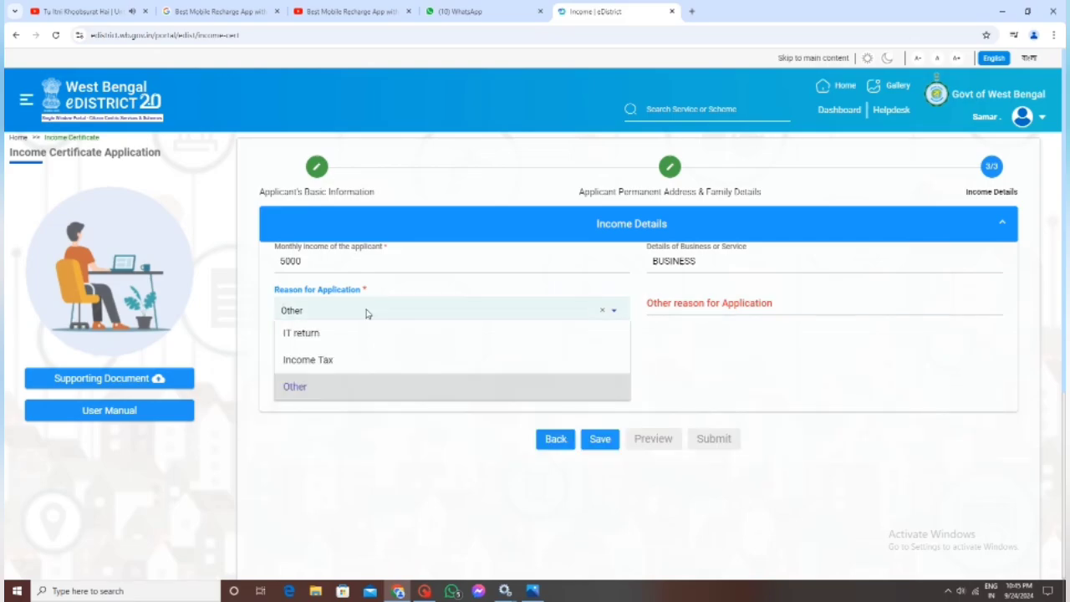
left_click(291, 386)
left_click(769, 307)
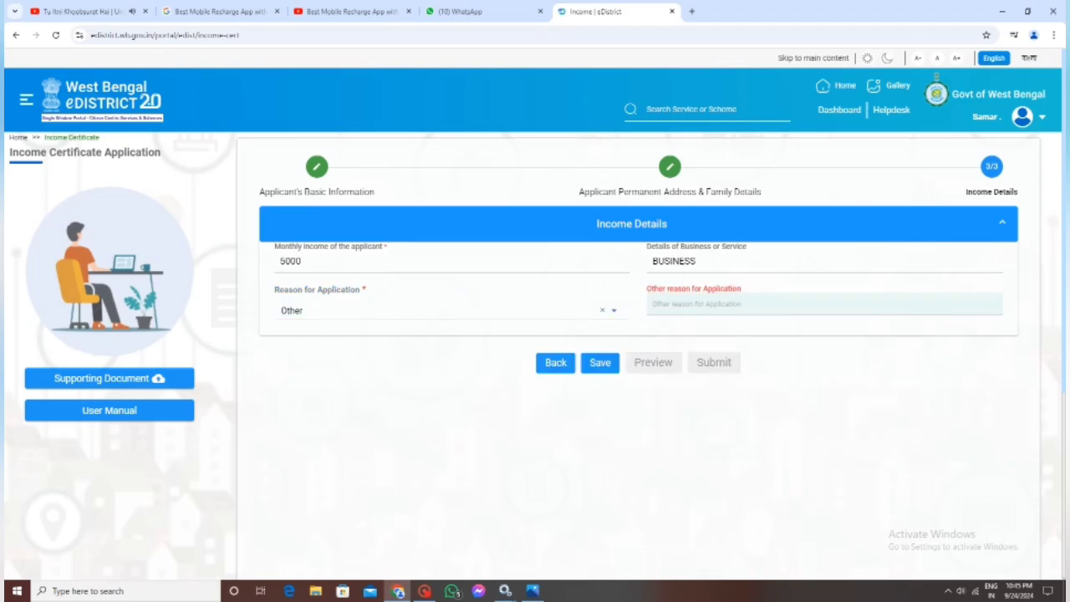
type("SCHOLRSHIP")
left_click(672, 327)
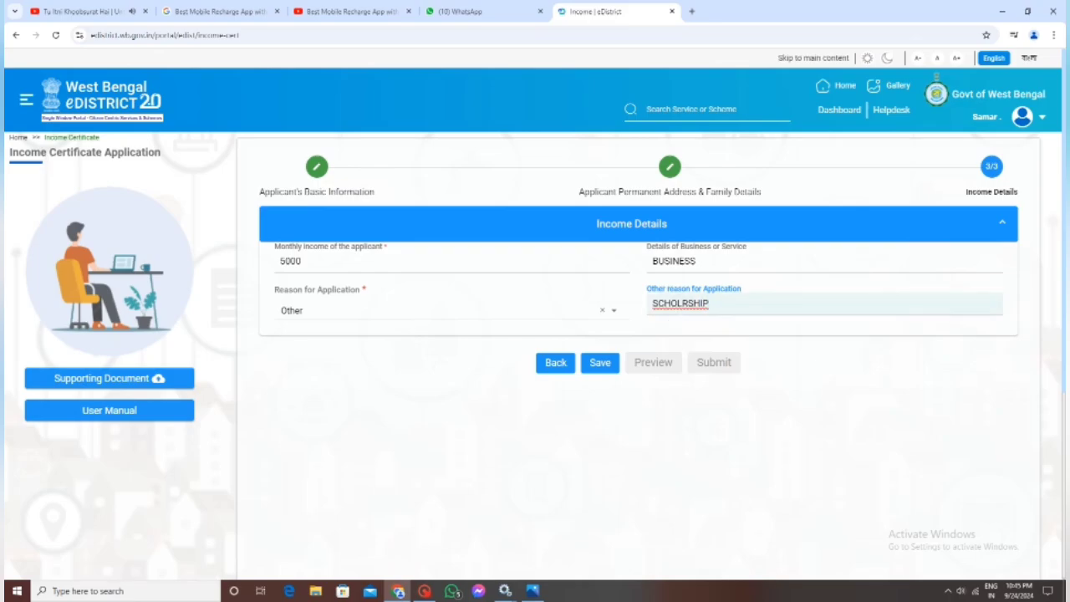
key("BackSpace")
key("BackSpace")
key("BackSpace")
key("BackSpace")
key("BackSpace")
key("BackSpace")
key("BackSpace")
key("BackSpace")
key("BackSpace")
key("BackSpace")
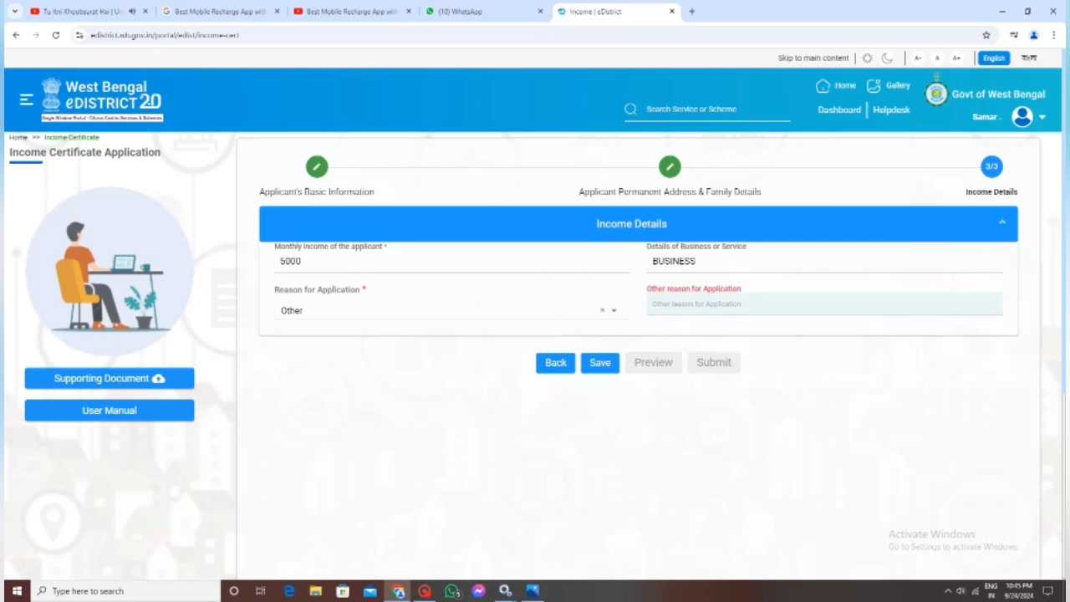
type("SCHOLARSHIP")
Save the income details, look over the application preview PDF, and submit the application.
left_click(609, 363)
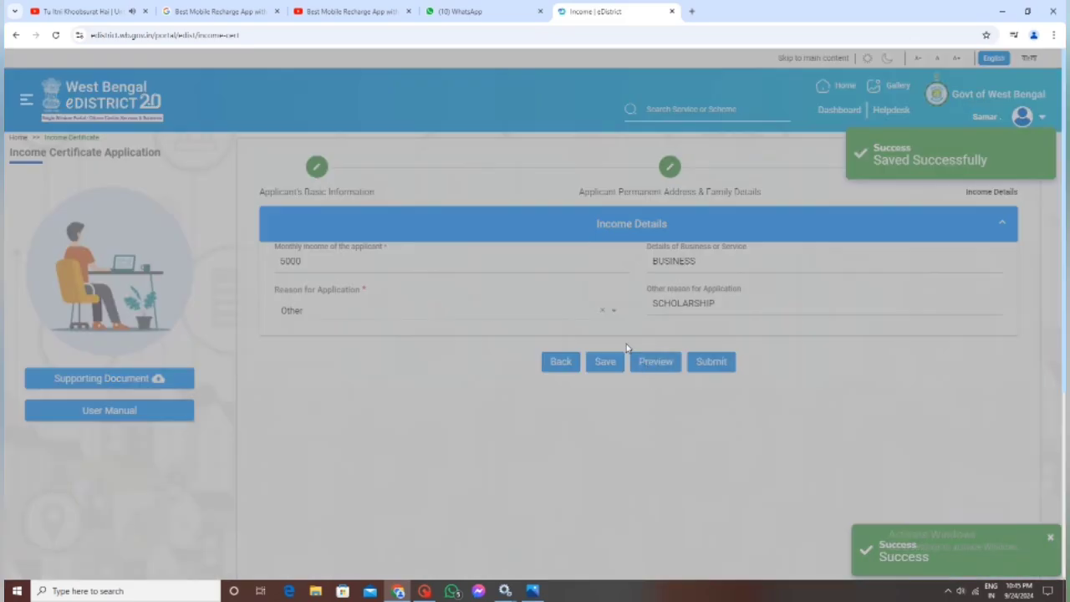
left_click(632, 355)
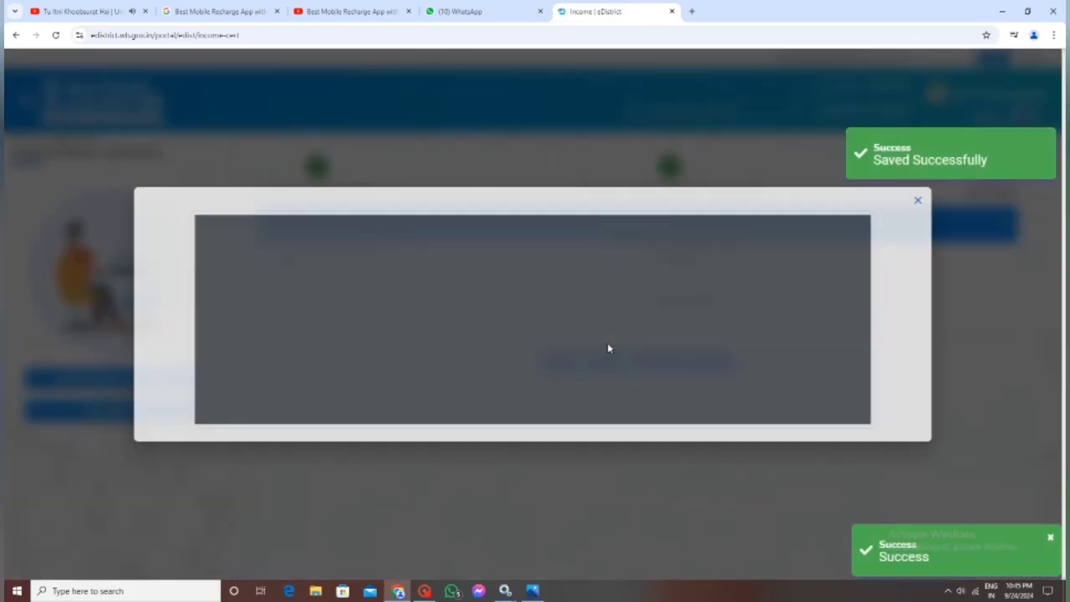
scroll(544, 301, "down", 3)
scroll(610, 334, "up", 2)
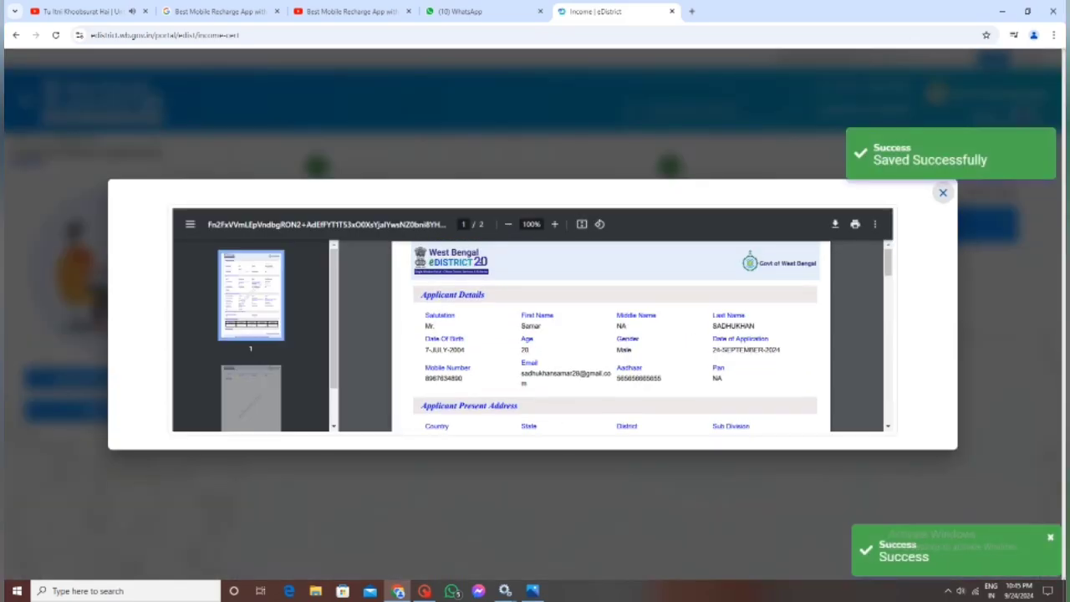
scroll(610, 334, "down", 10)
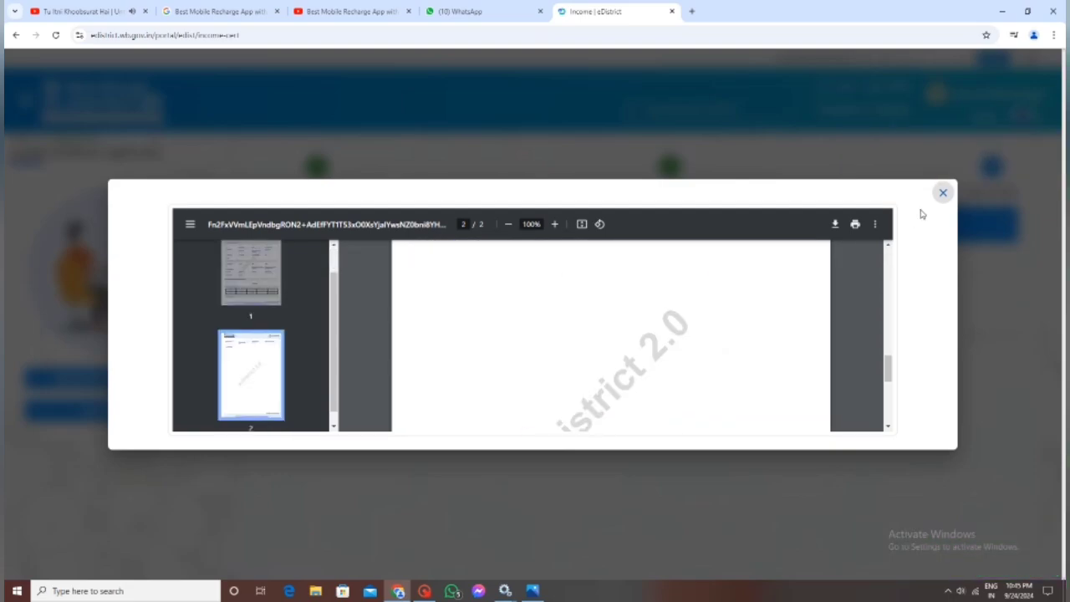
left_click(942, 194)
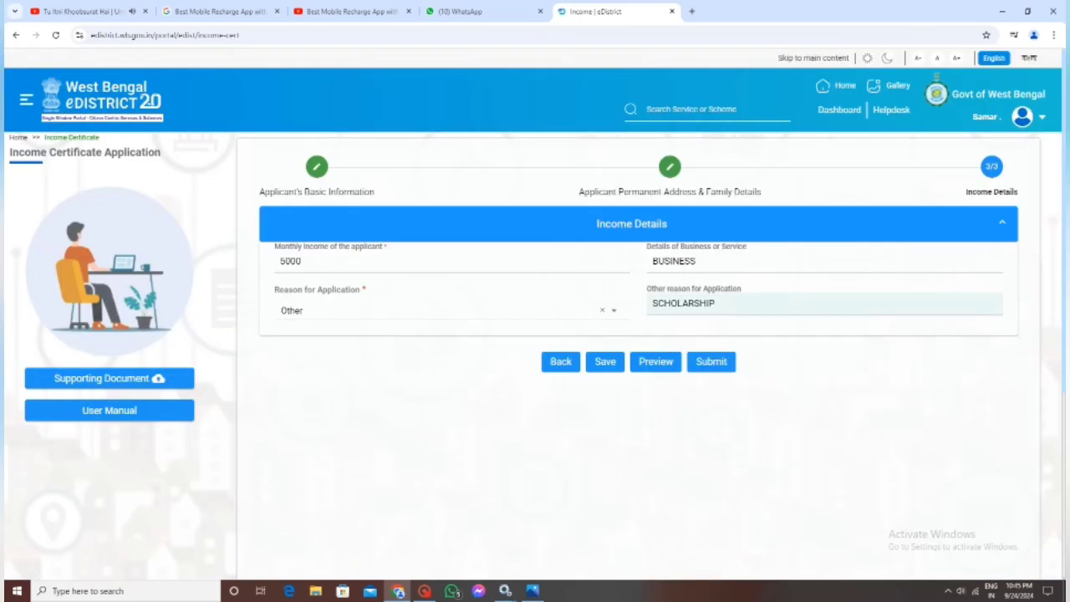
left_click(712, 361)
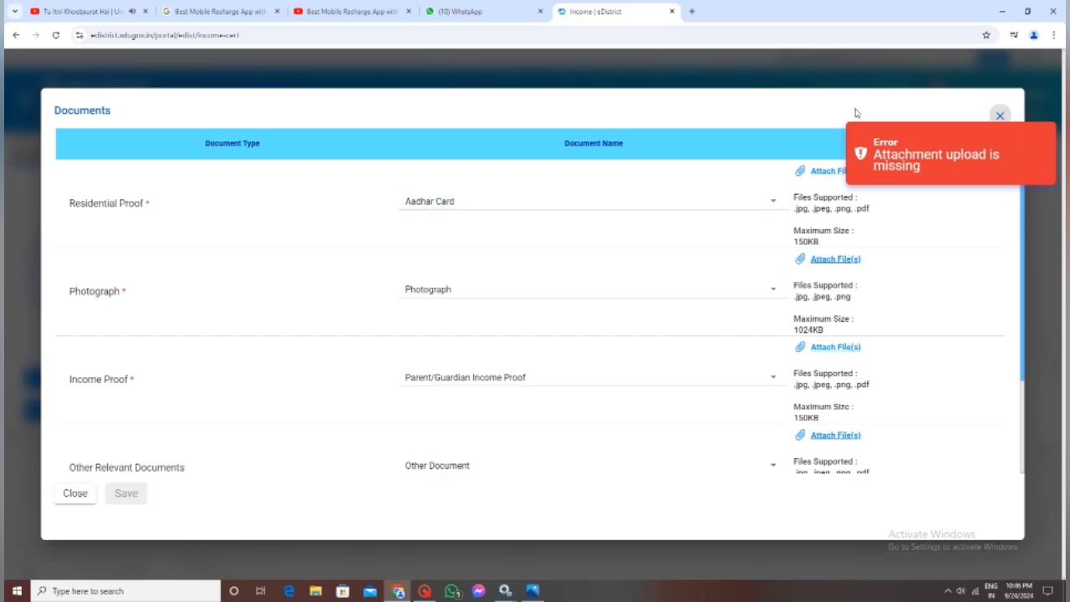
Try attaching the Aadhaar PDF as residential proof.
left_click(1007, 7)
left_click(1008, 7)
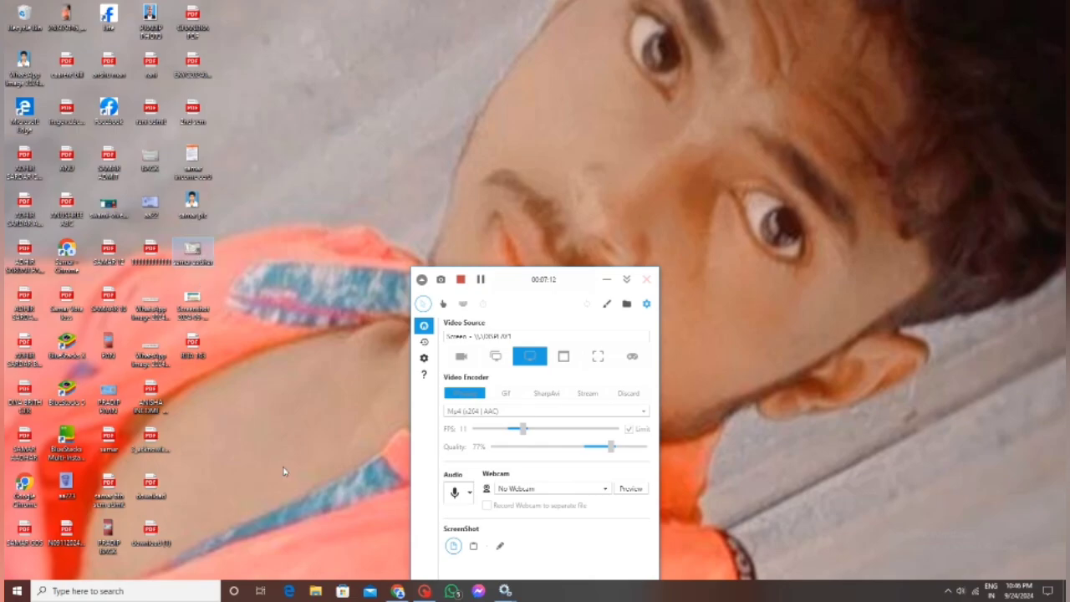
left_click(400, 589)
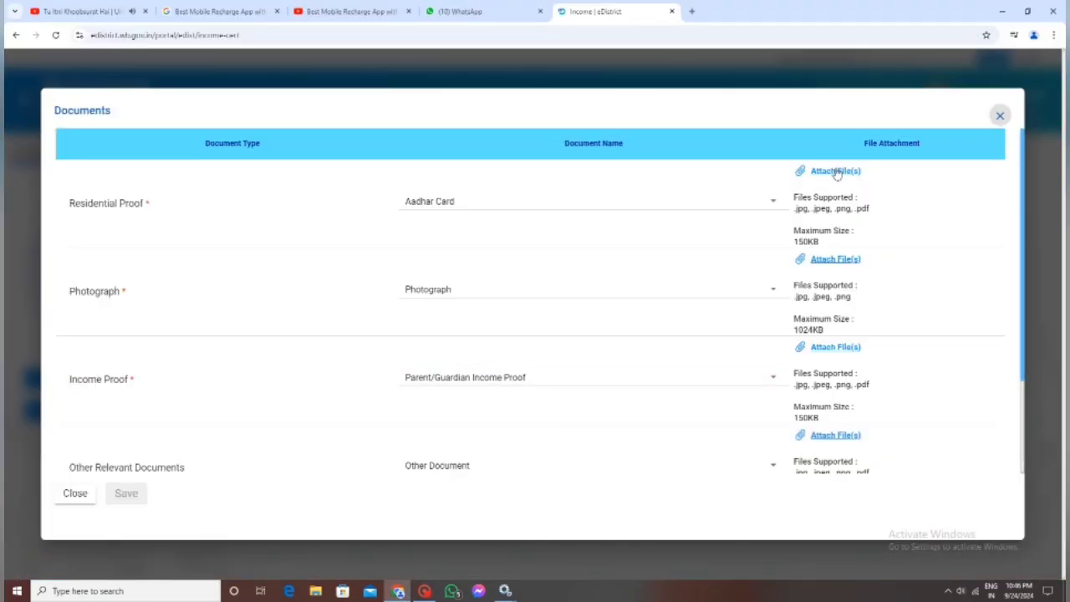
left_click(836, 170)
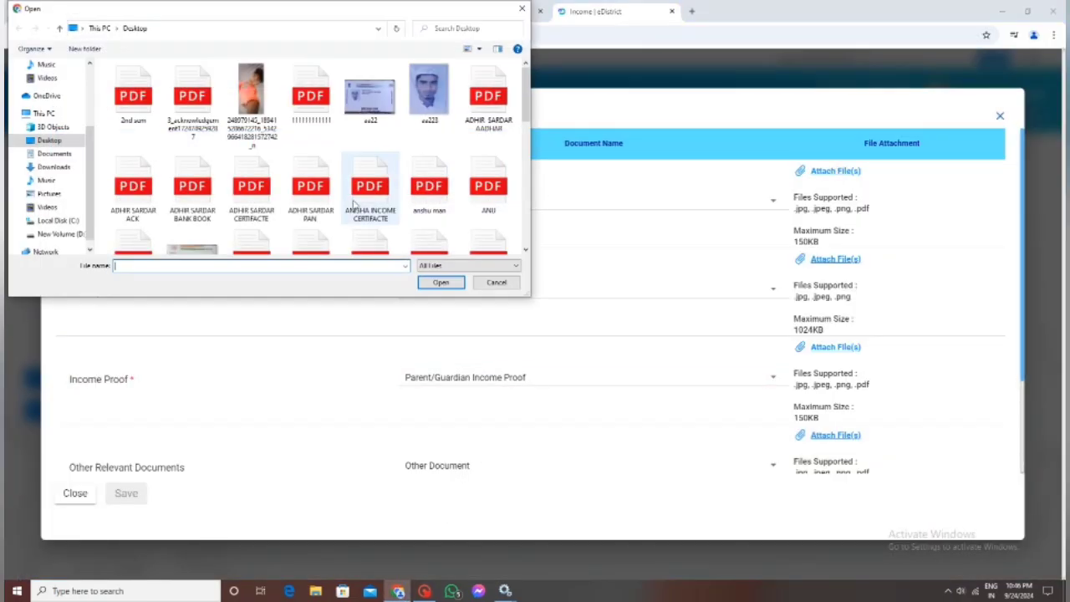
type("s")
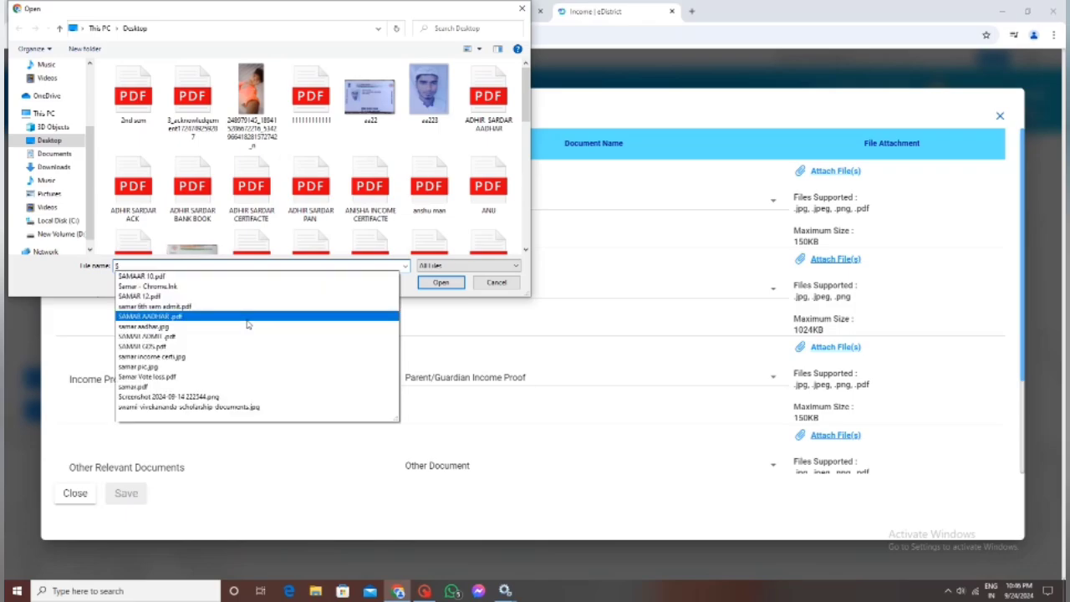
type("A")
left_click(192, 318)
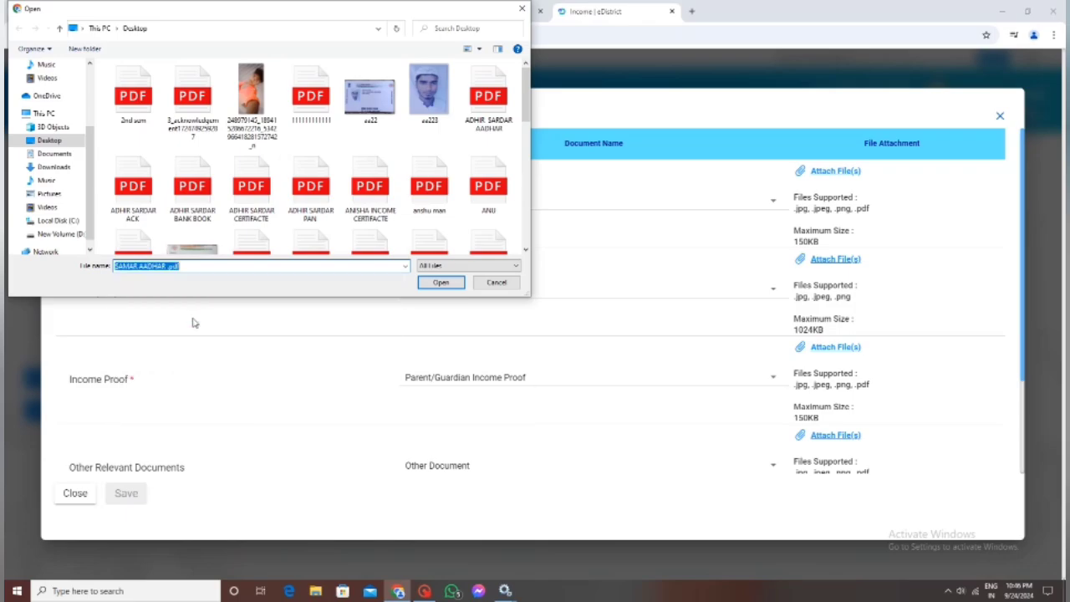
left_click(440, 283)
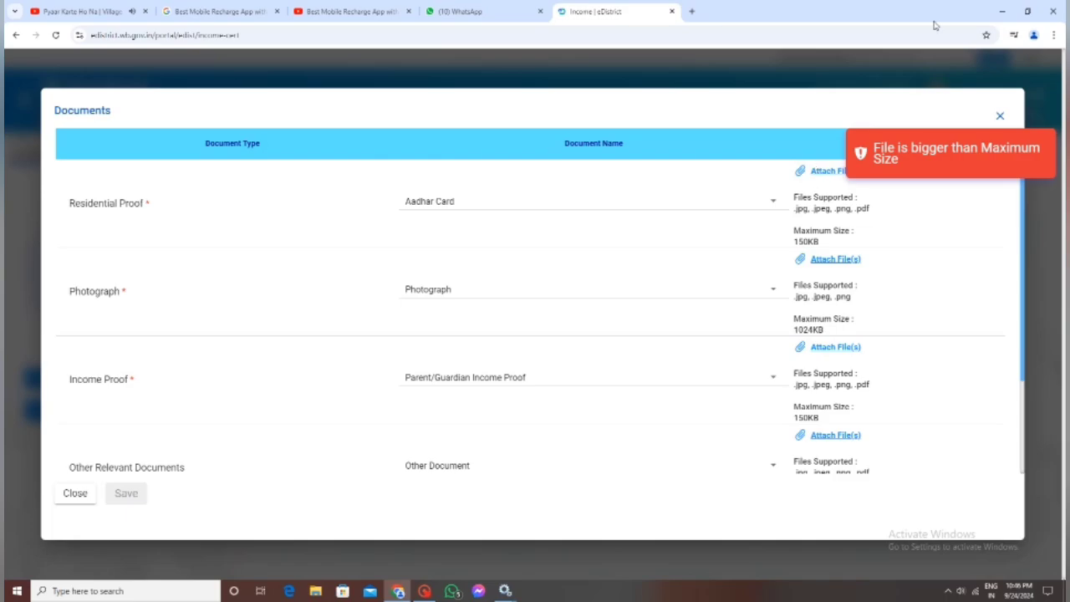
Attach the Aadhaar card image as residential proof and preview it.
left_click(825, 174)
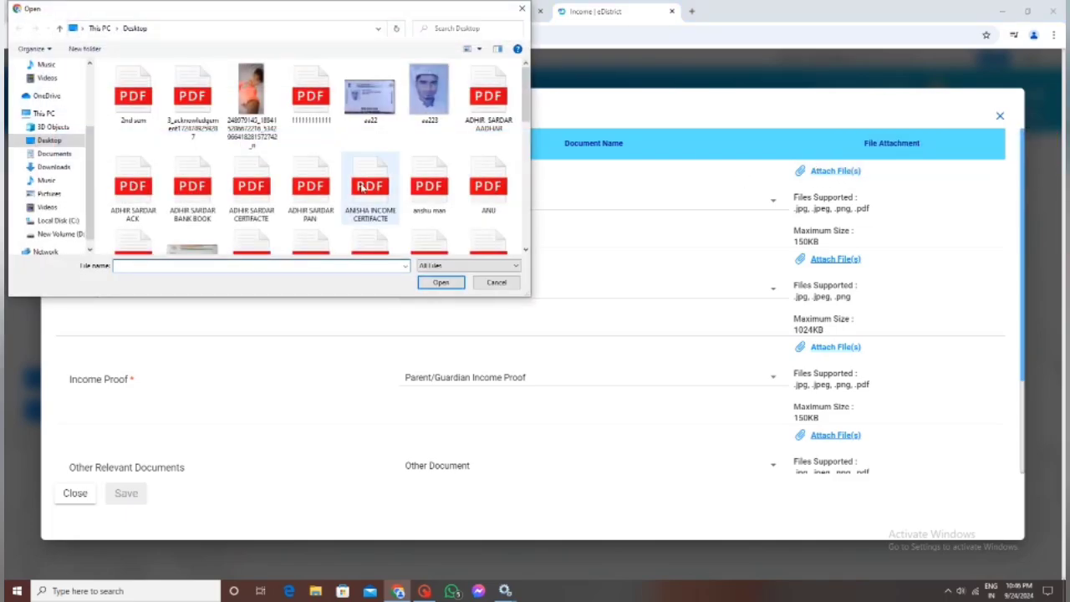
left_click_drag(522, 112, 527, 197)
double_click(370, 149)
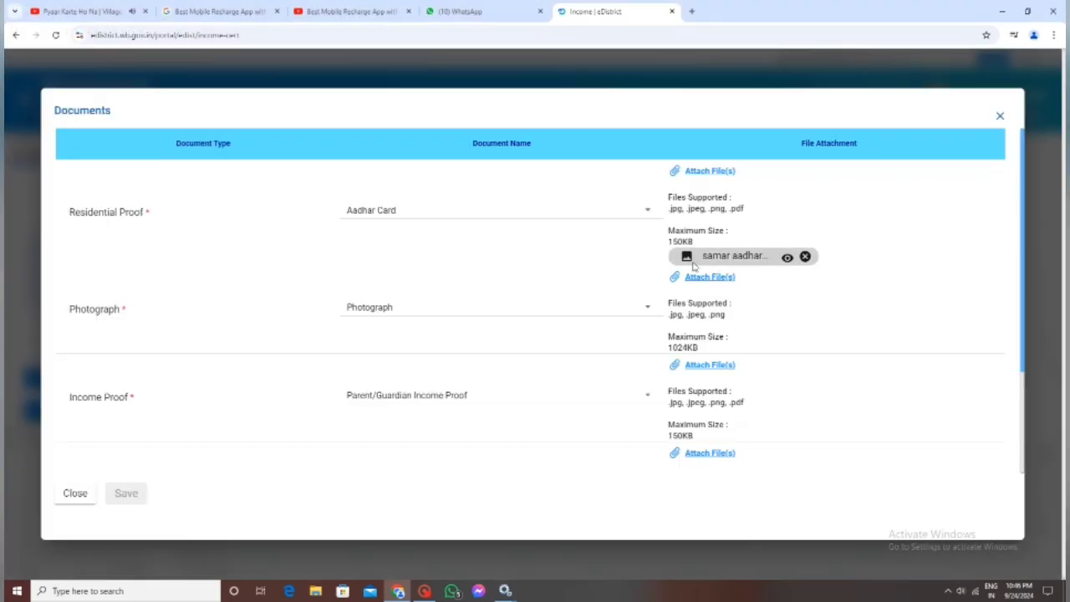
left_click(785, 259)
scroll(776, 267, "down", 5)
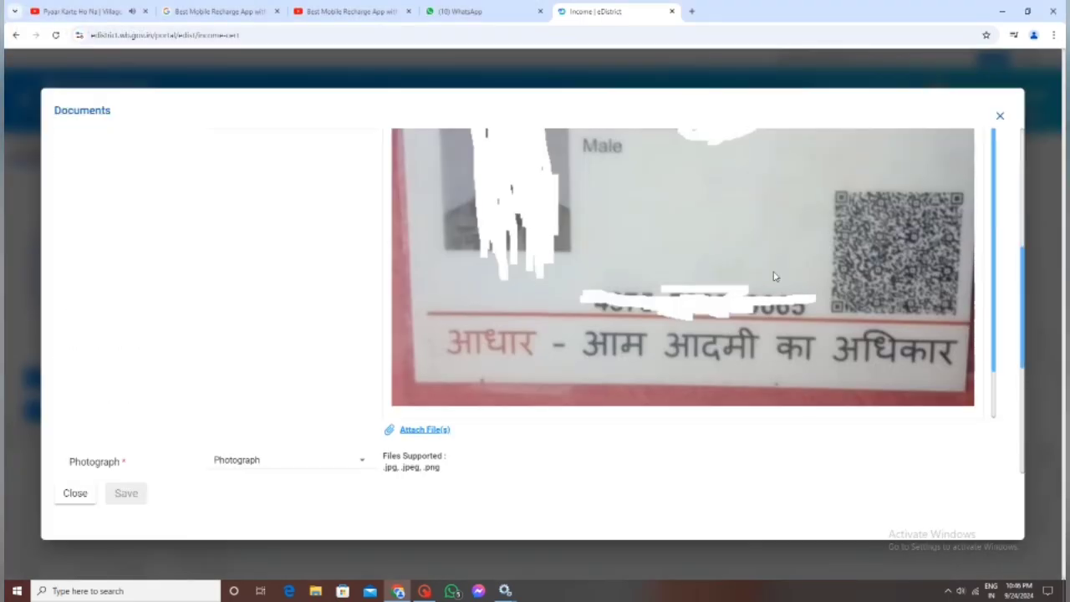
scroll(774, 277, "down", 8)
scroll(330, 359, "up", 2)
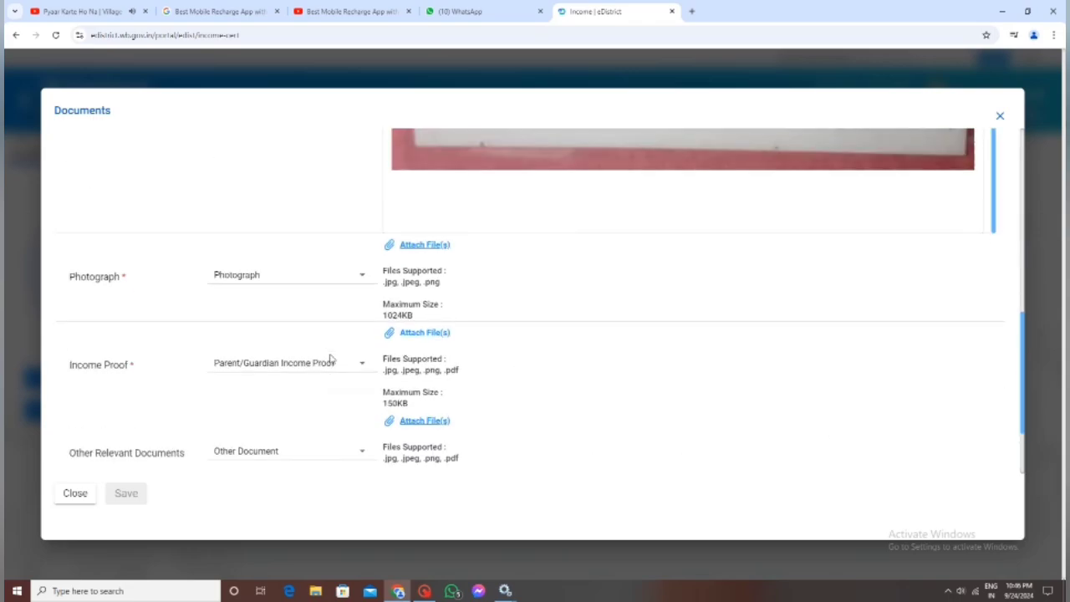
scroll(330, 359, "up", 1)
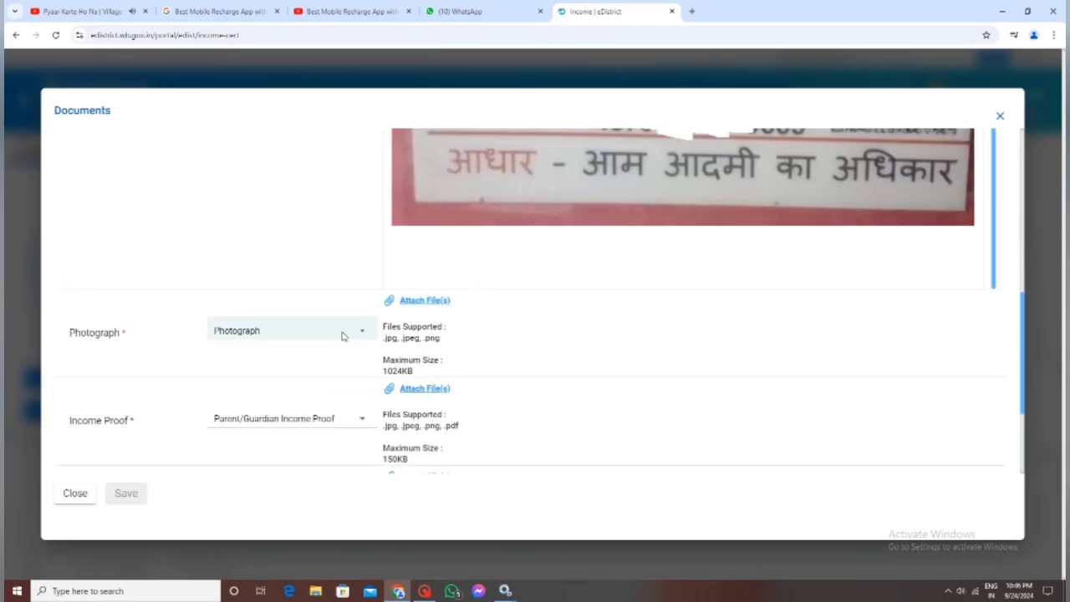
Attach the applicant's photo under Photograph and preview it.
left_click(424, 301)
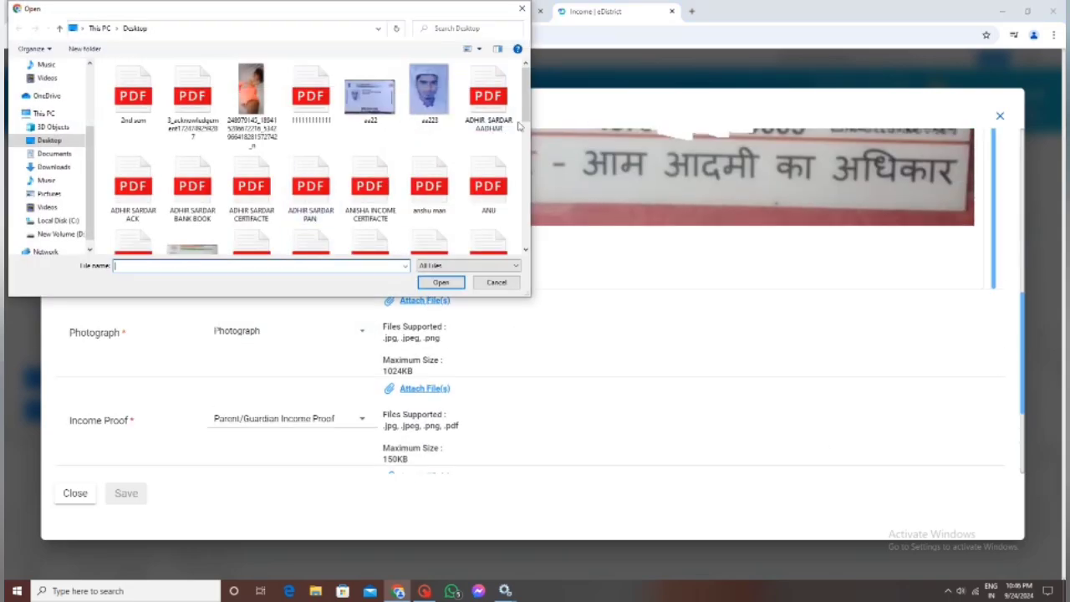
left_click_drag(525, 119, 525, 245)
double_click(193, 112)
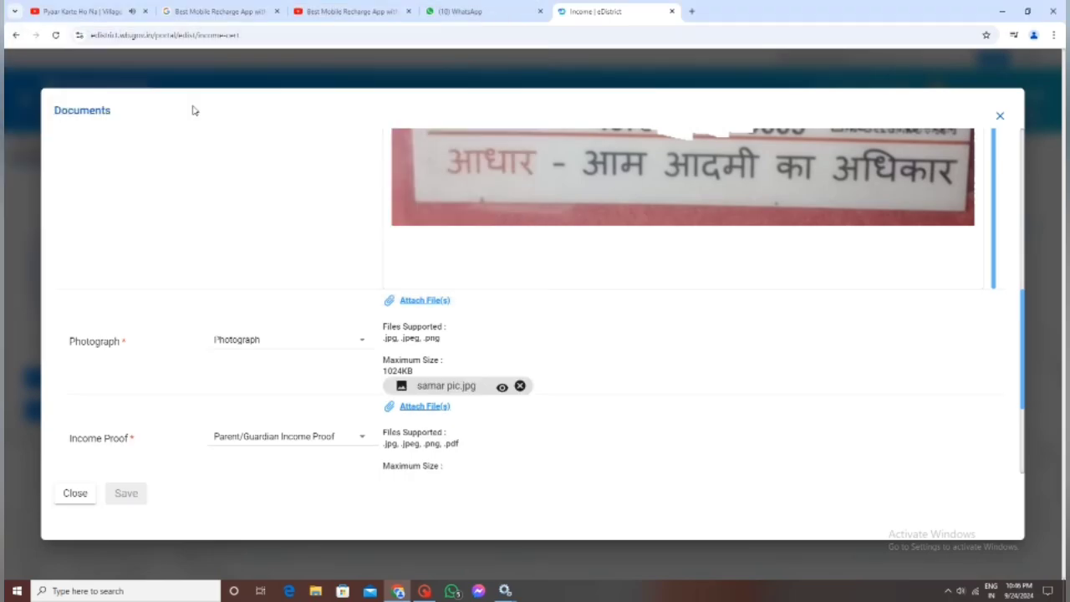
left_click(501, 387)
scroll(504, 388, "down", 4)
scroll(504, 388, "down", 6)
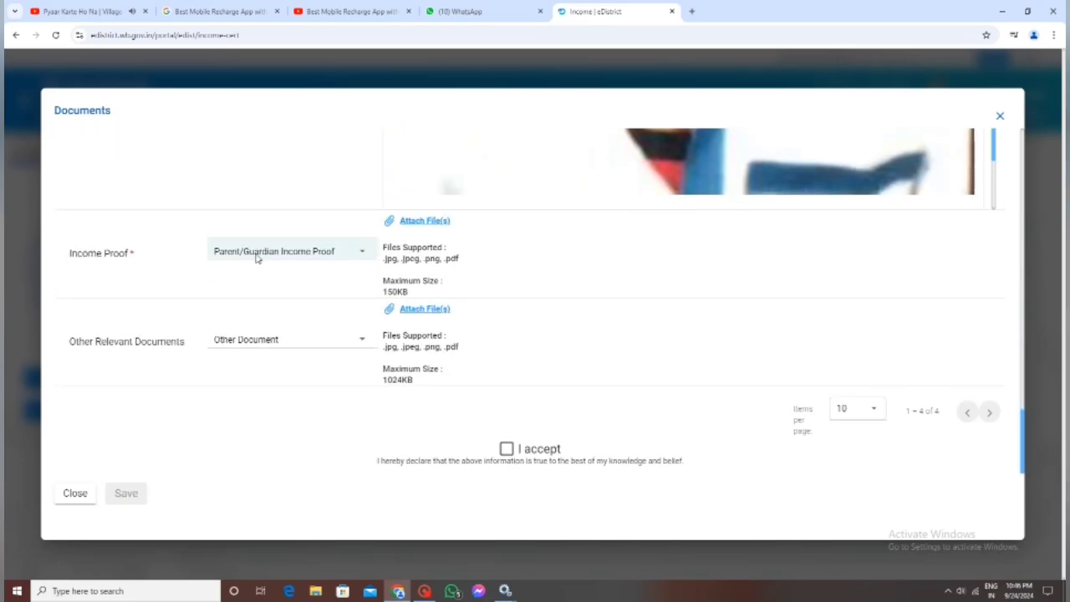
Switch the income proof type to Gram Pradhan, then back to Parent/Guardian Income Proof.
left_click(263, 254)
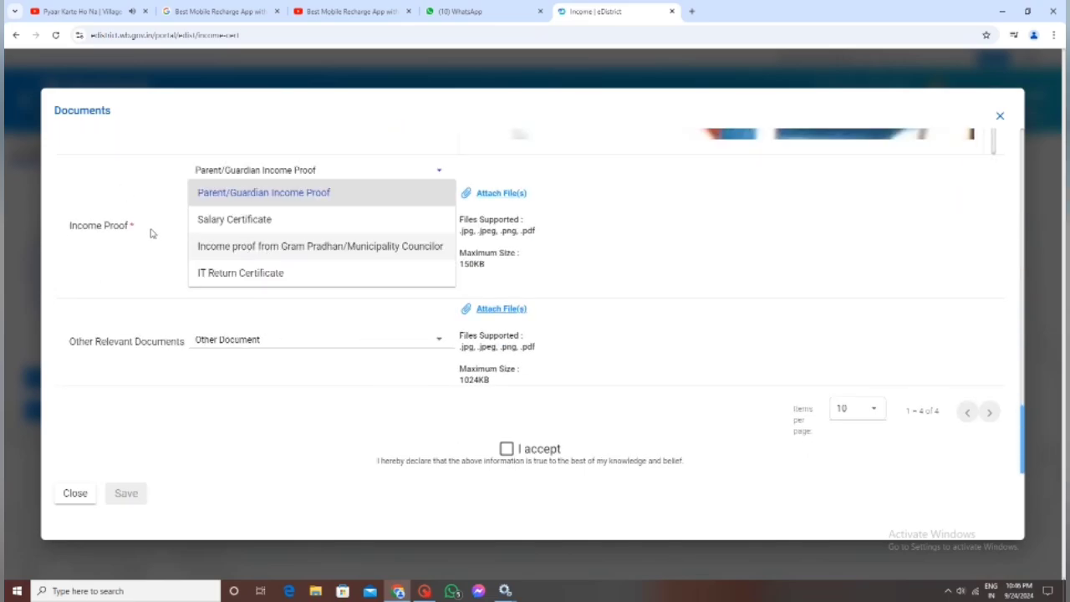
left_click(373, 247)
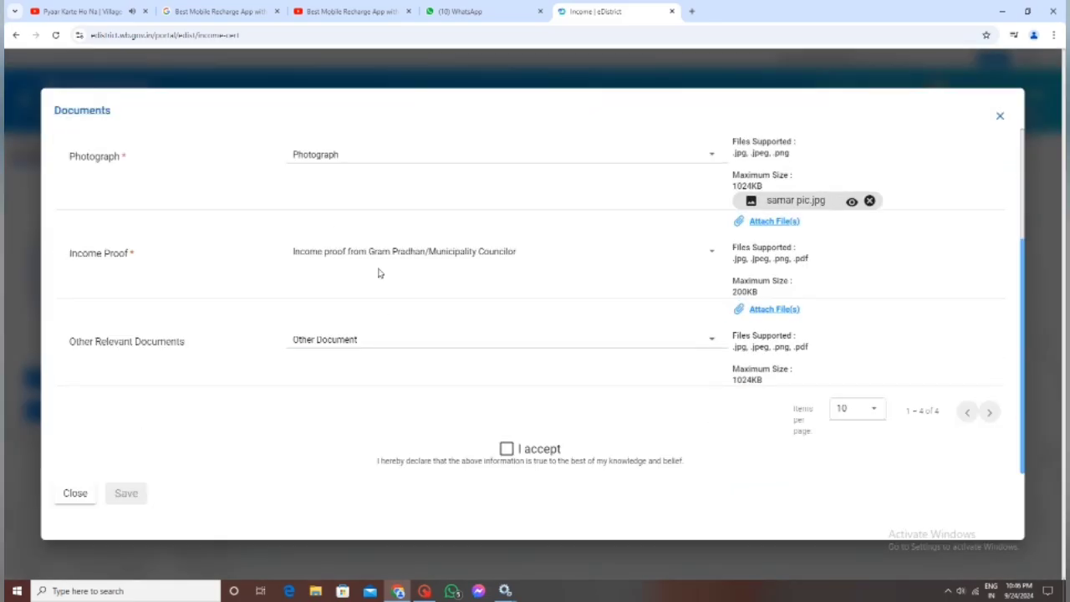
left_click(378, 273)
left_click(350, 251)
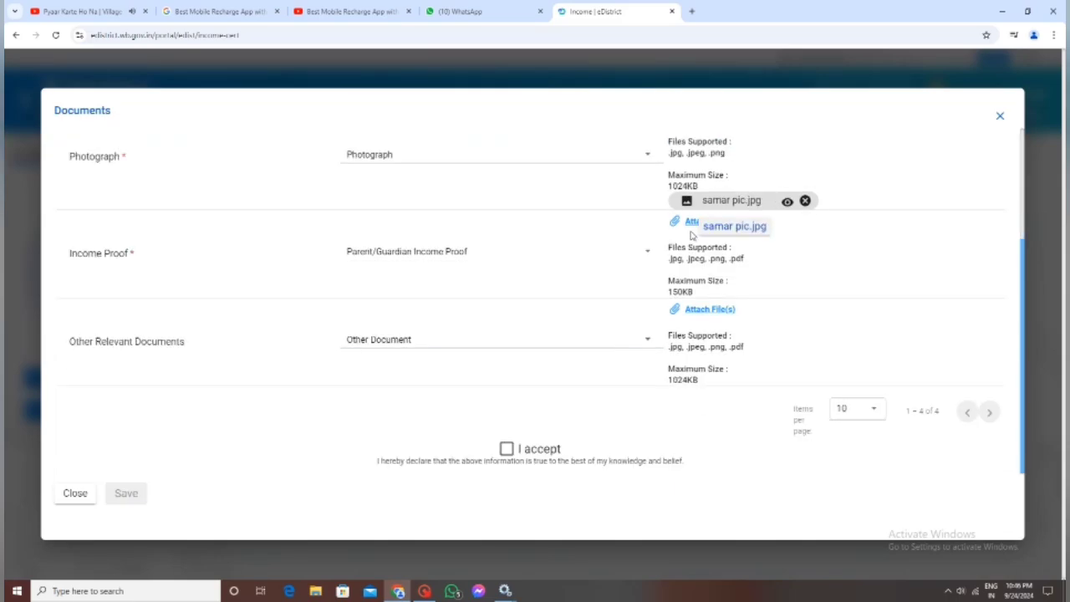
Try the income certificate as income proof (rejected as over 150KB), then pick a file for Other Relevant Documents.
left_click(694, 222)
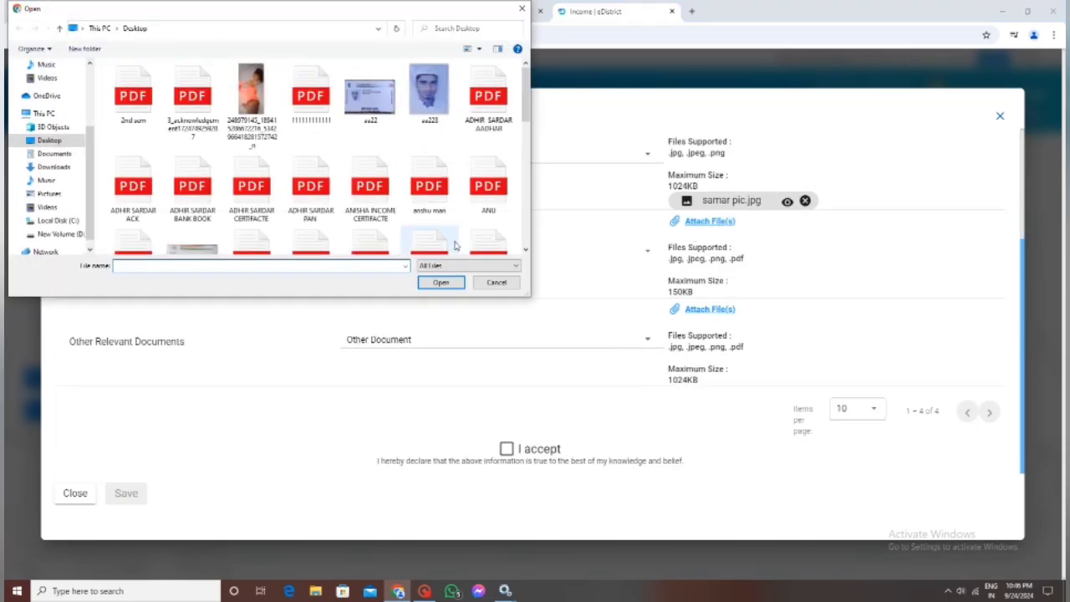
type("SA")
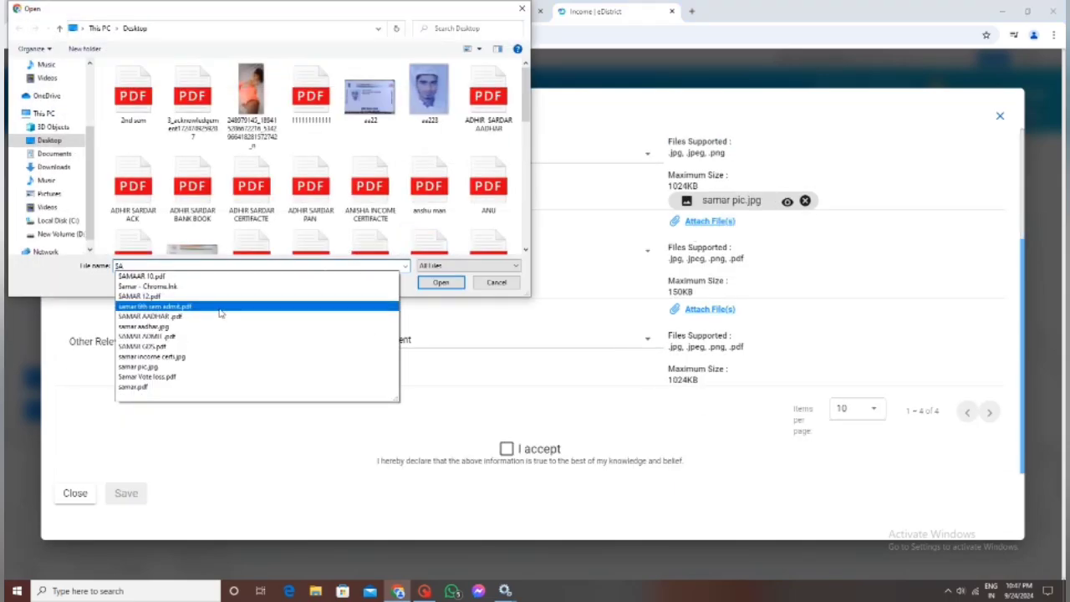
left_click(224, 357)
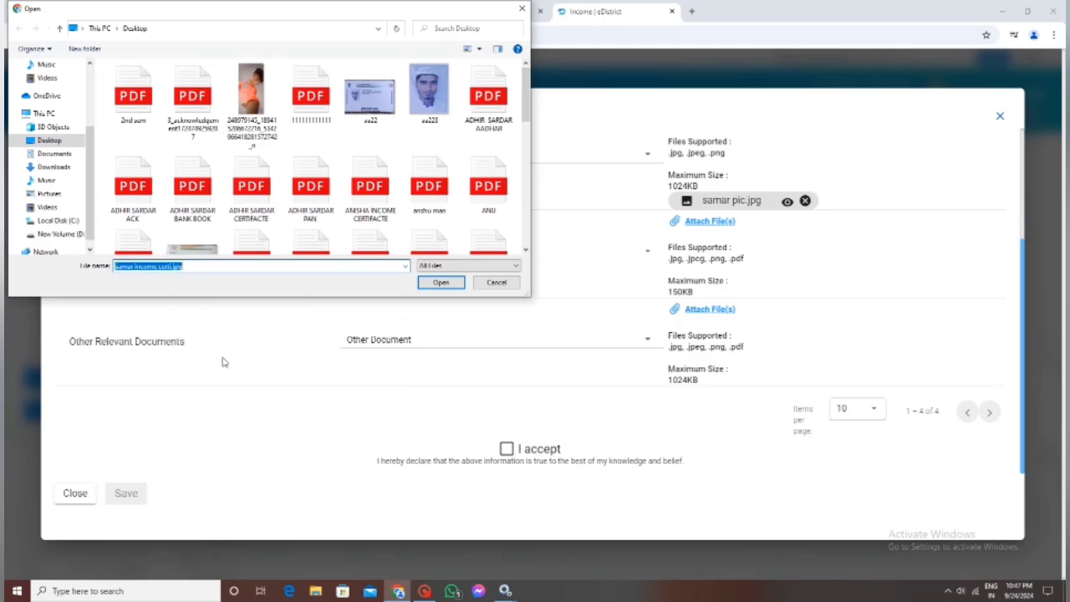
left_click(455, 282)
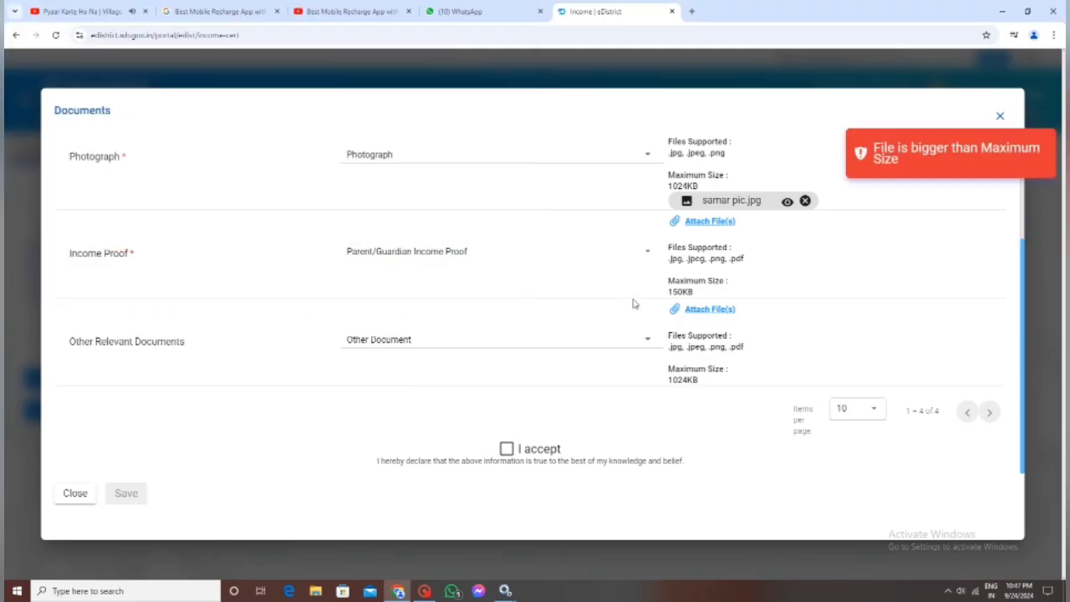
left_click(696, 312)
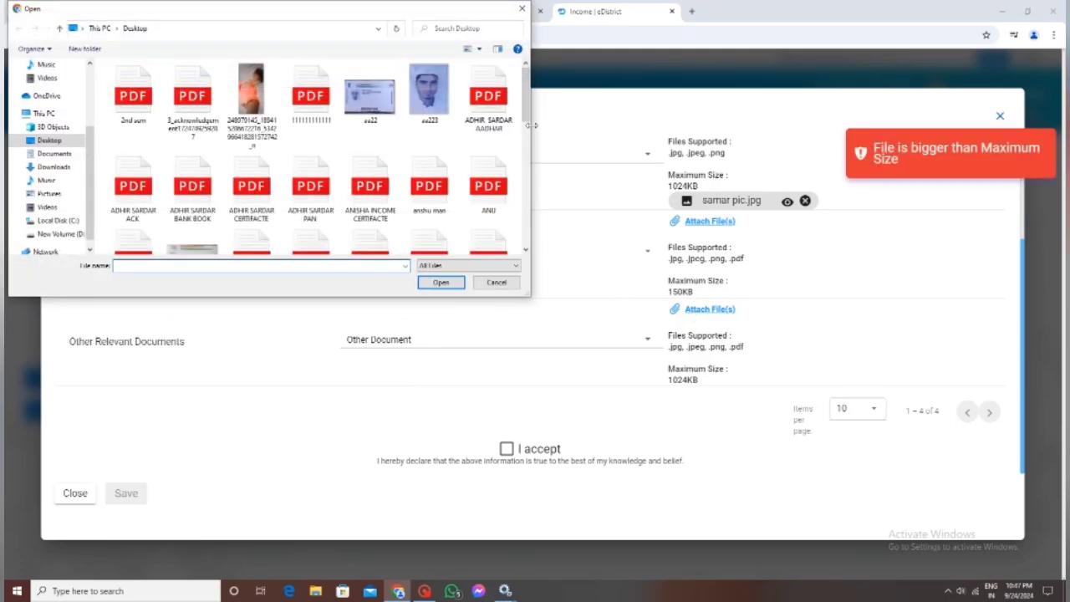
left_click_drag(532, 125, 528, 220)
Attach the income certificate image under Other Relevant Documents and preview it.
double_click(132, 182)
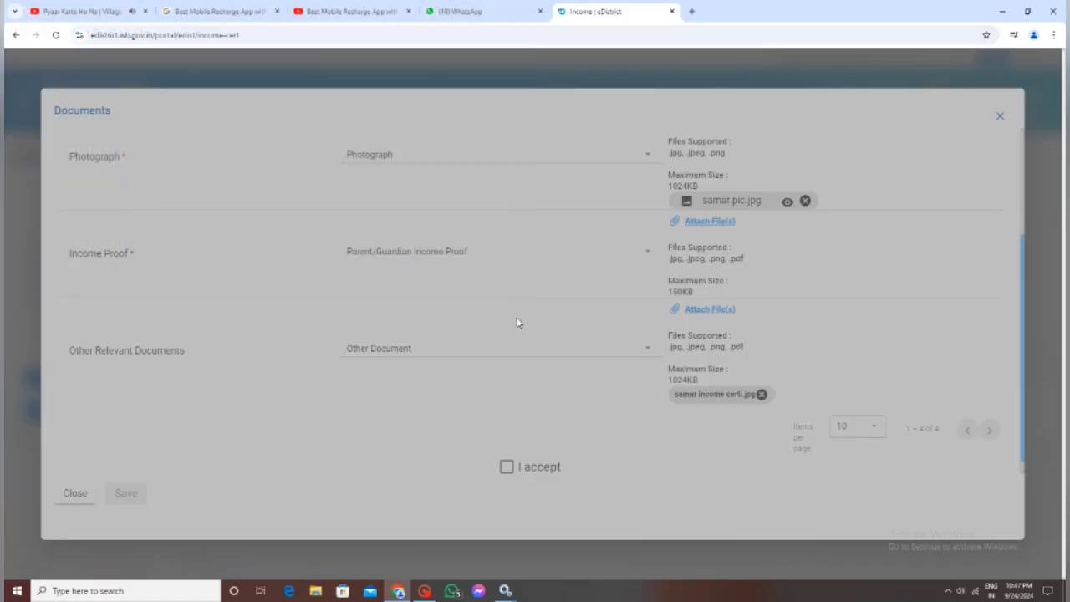
scroll(655, 359, "down", 1)
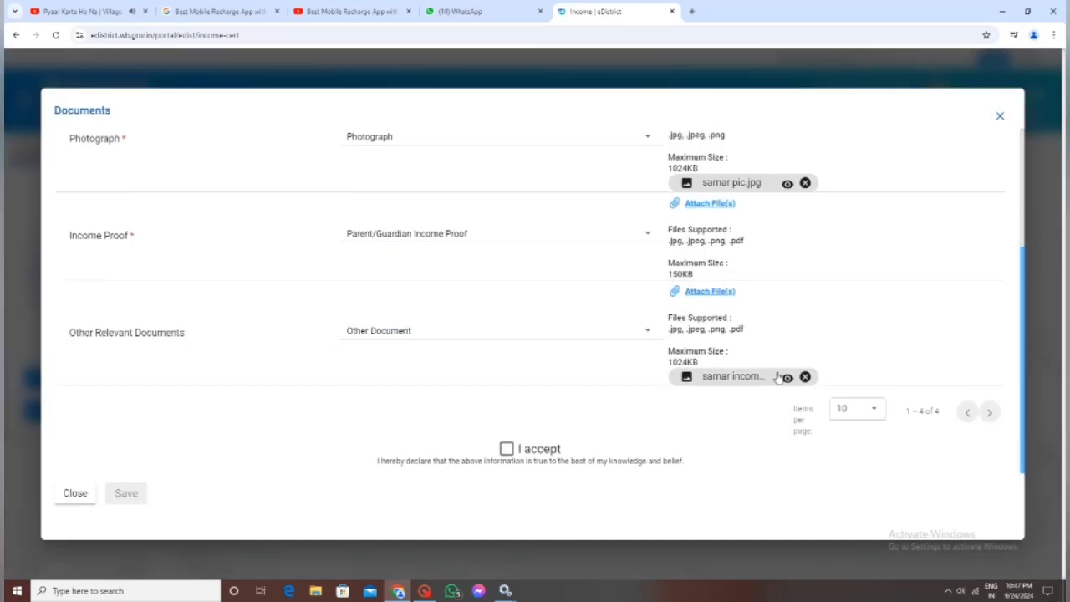
left_click(786, 377)
scroll(730, 377, "down", 3)
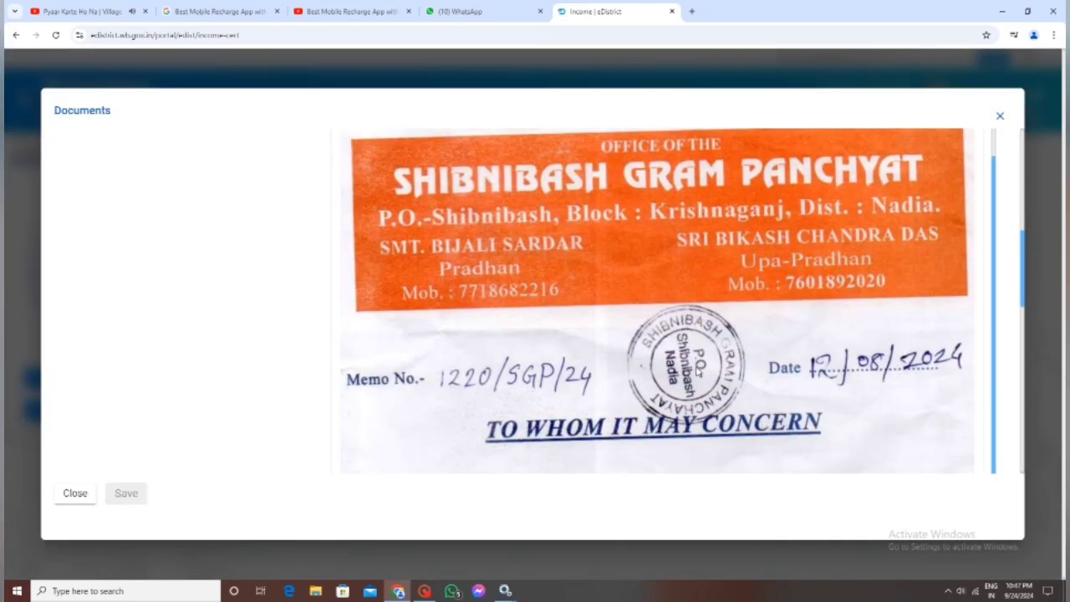
scroll(832, 352, "down", 4)
scroll(831, 352, "down", 5)
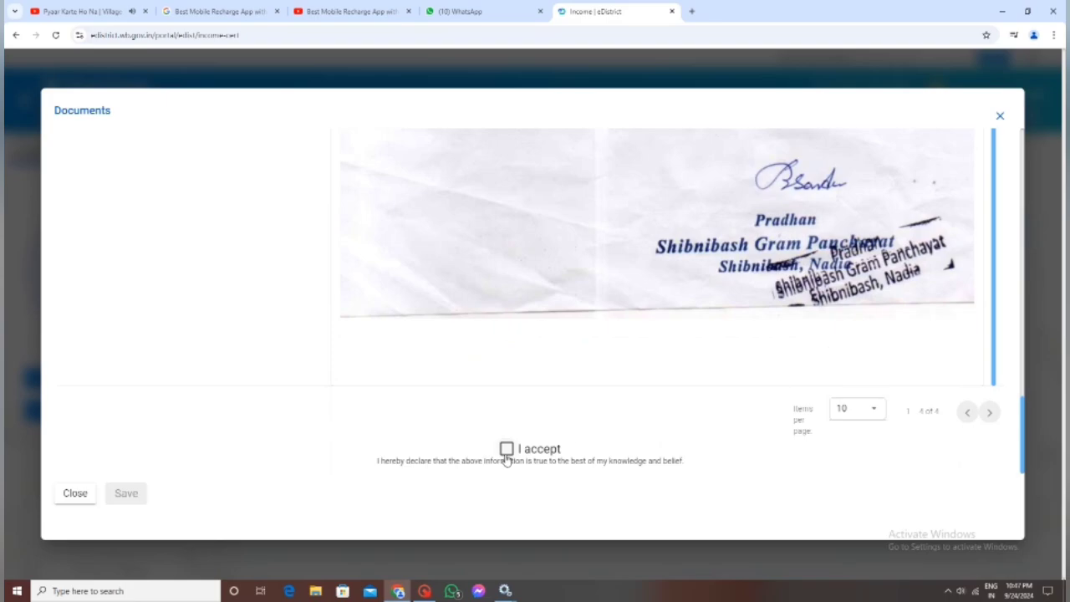
Tick the declaration that the information provided is true.
left_click(507, 449)
scroll(323, 442, "up", 12)
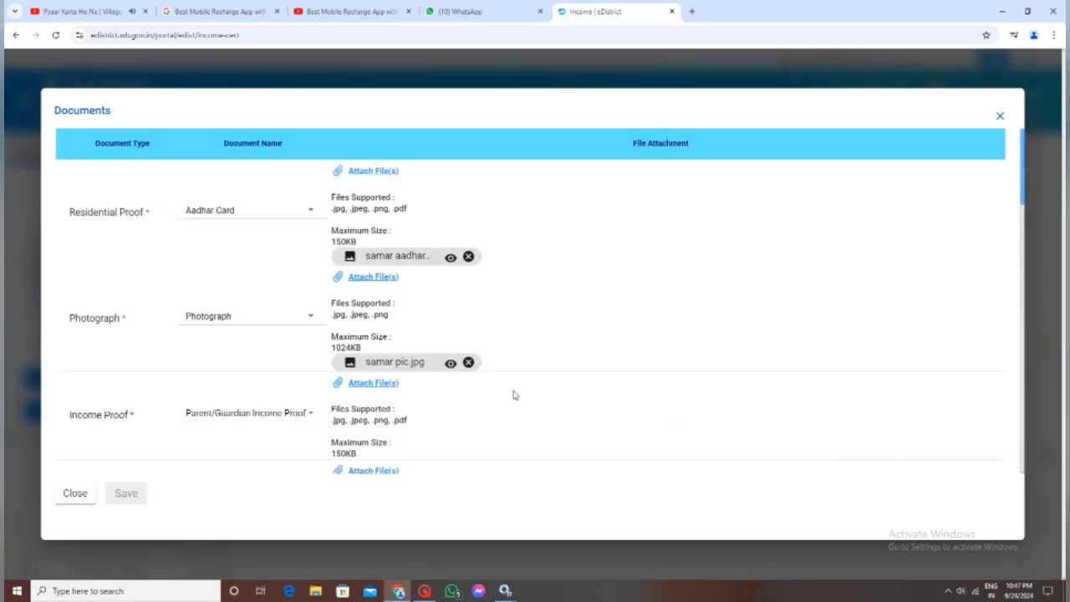
scroll(514, 402, "down", 4)
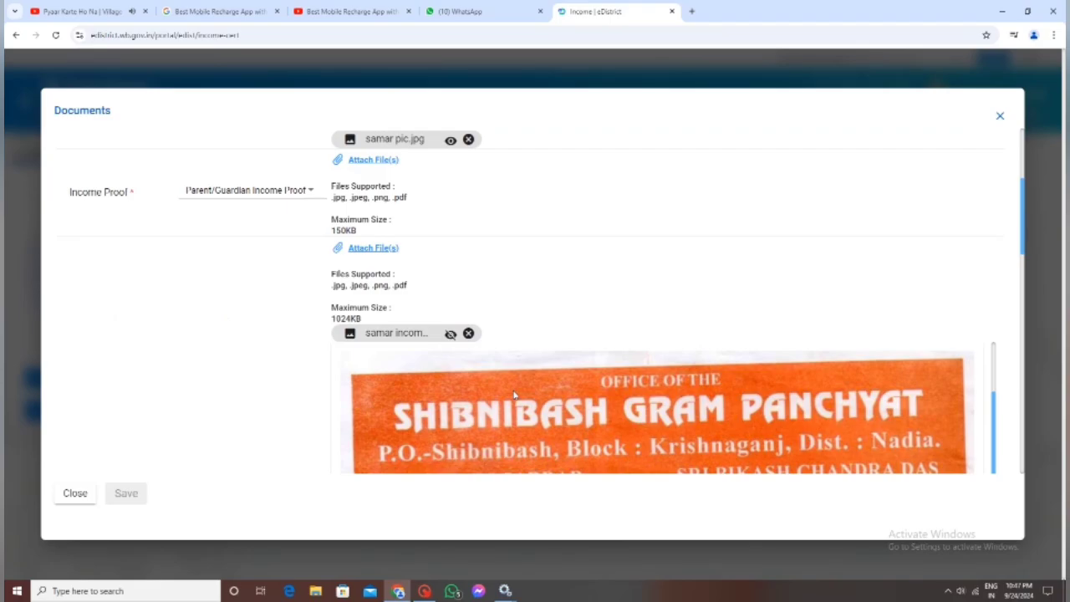
scroll(514, 395, "down", 10)
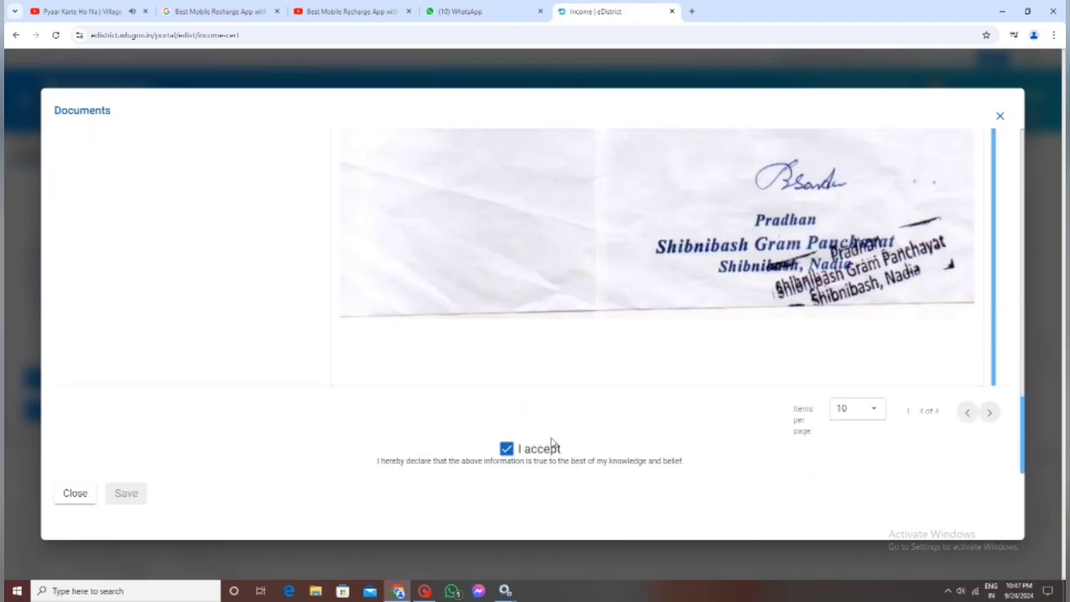
scroll(697, 449, "up", 10)
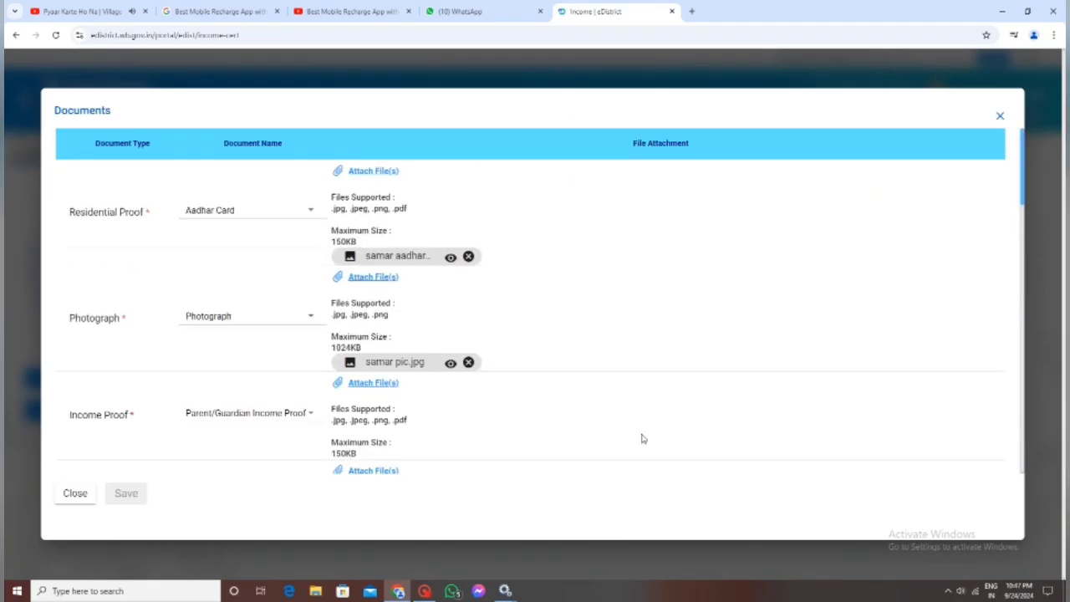
Re-preview the attached Aadhaar image and photograph.
left_click(450, 257)
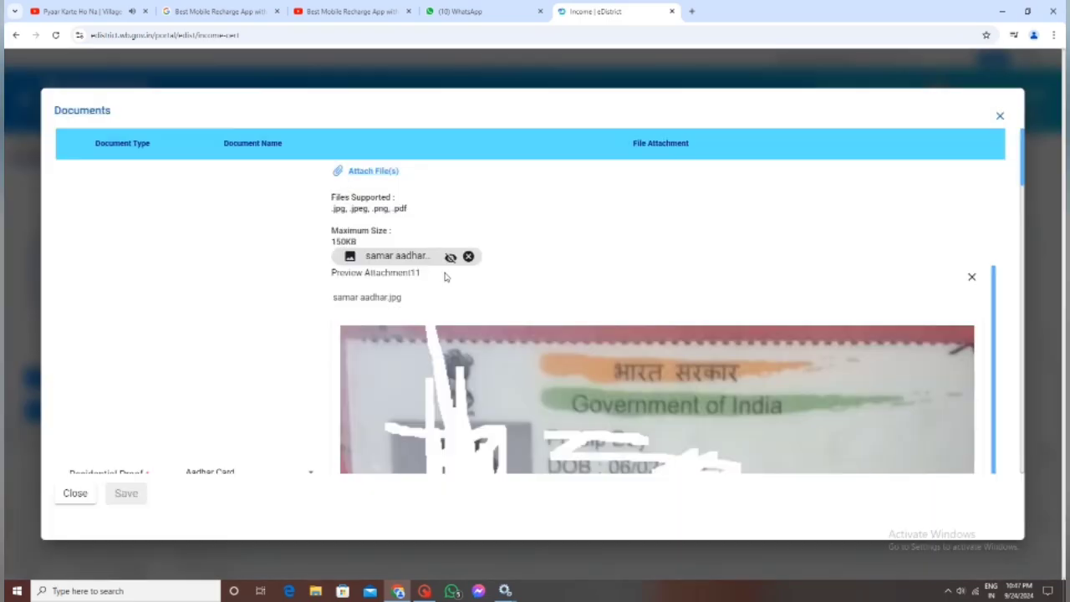
scroll(459, 292, "down", 2)
scroll(459, 291, "down", 5)
left_click(450, 385)
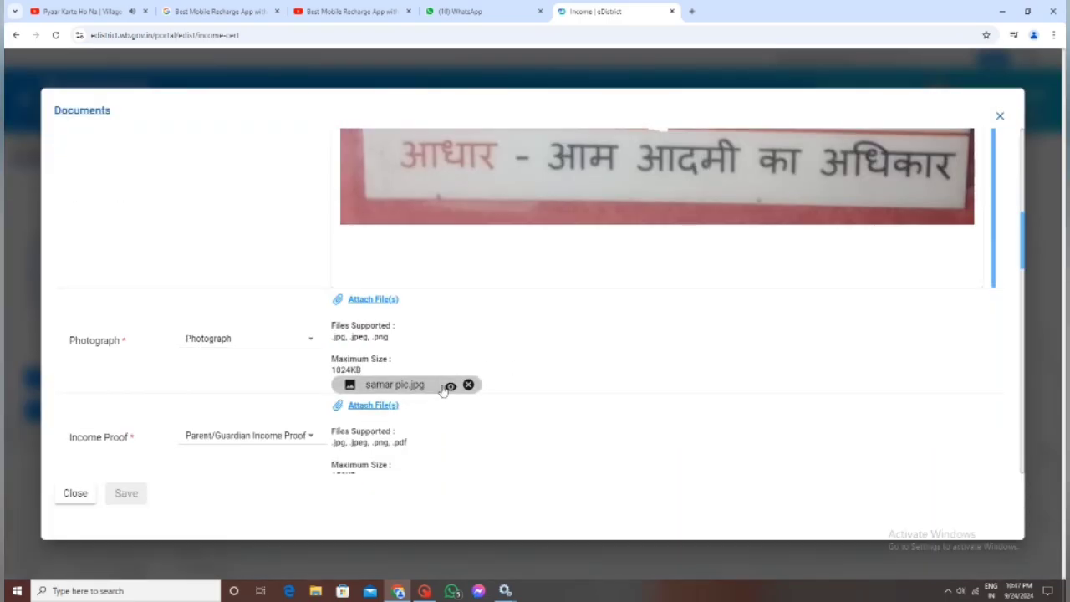
scroll(443, 389, "down", 10)
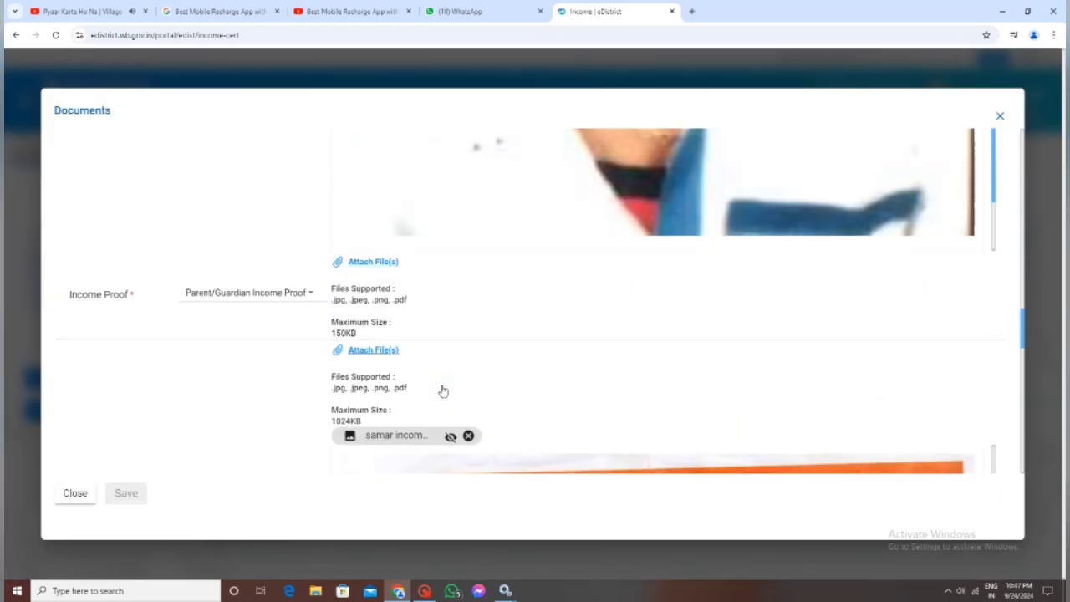
scroll(444, 391, "down", 10)
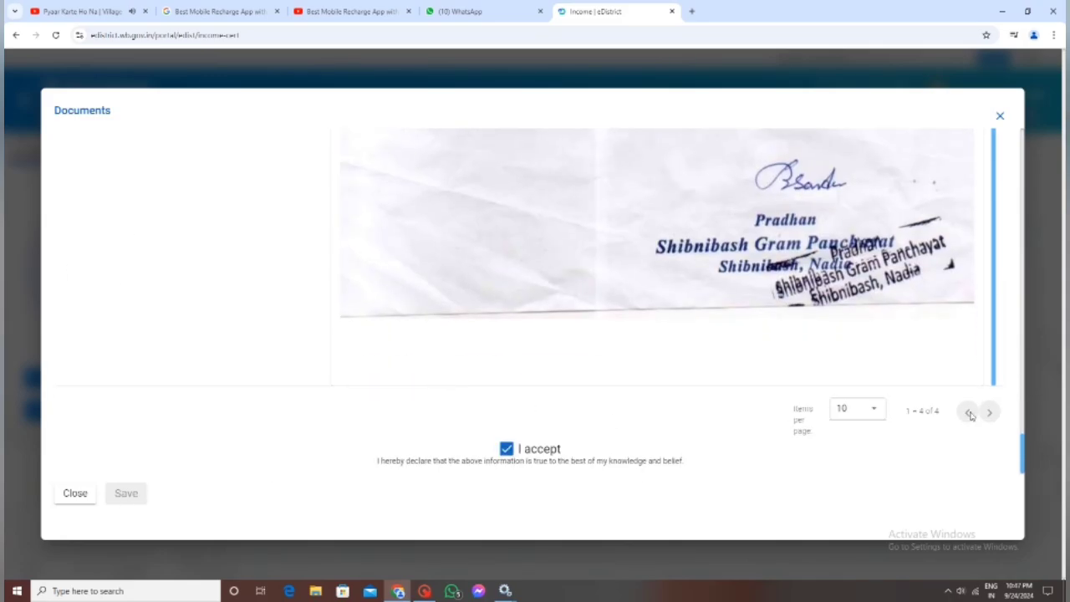
scroll(496, 266, "up", 1)
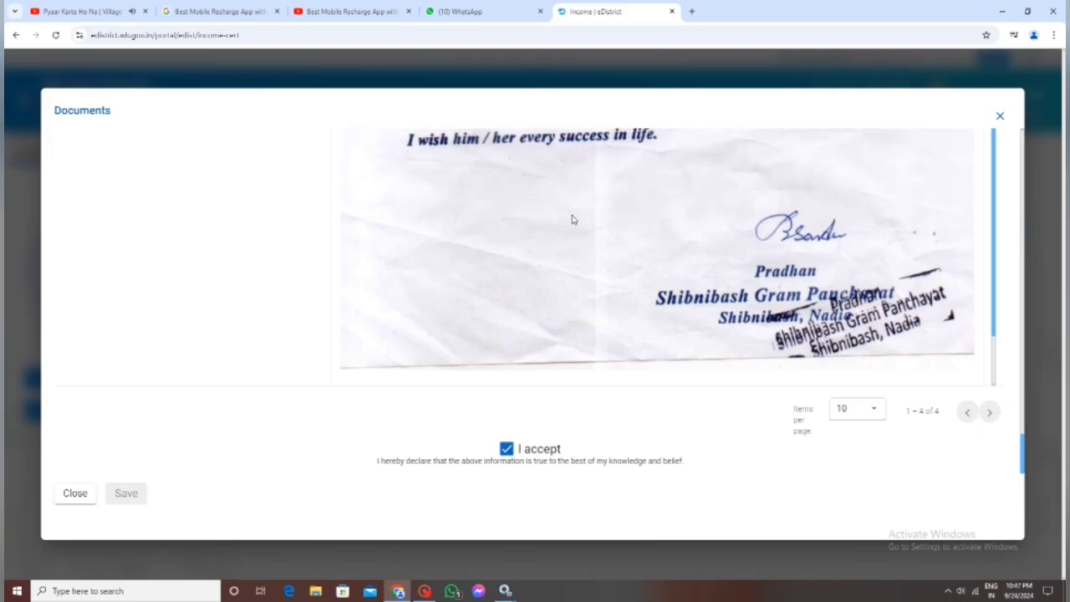
scroll(572, 219, "up", 12)
scroll(489, 352, "down", 5)
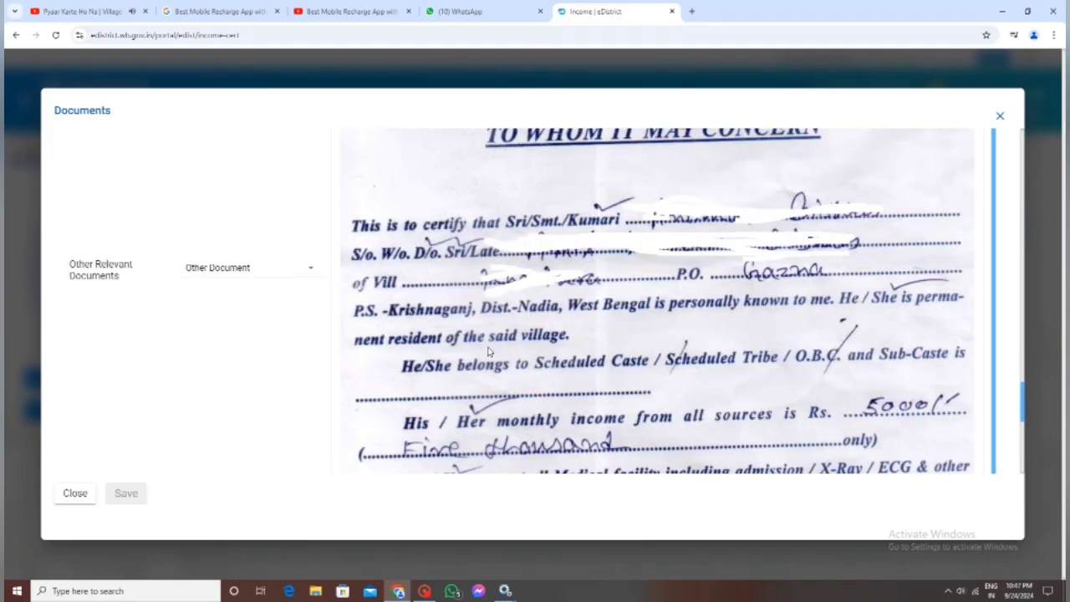
scroll(489, 352, "down", 1)
Keep Other Document as the document type and scroll through all attachments.
left_click(278, 218)
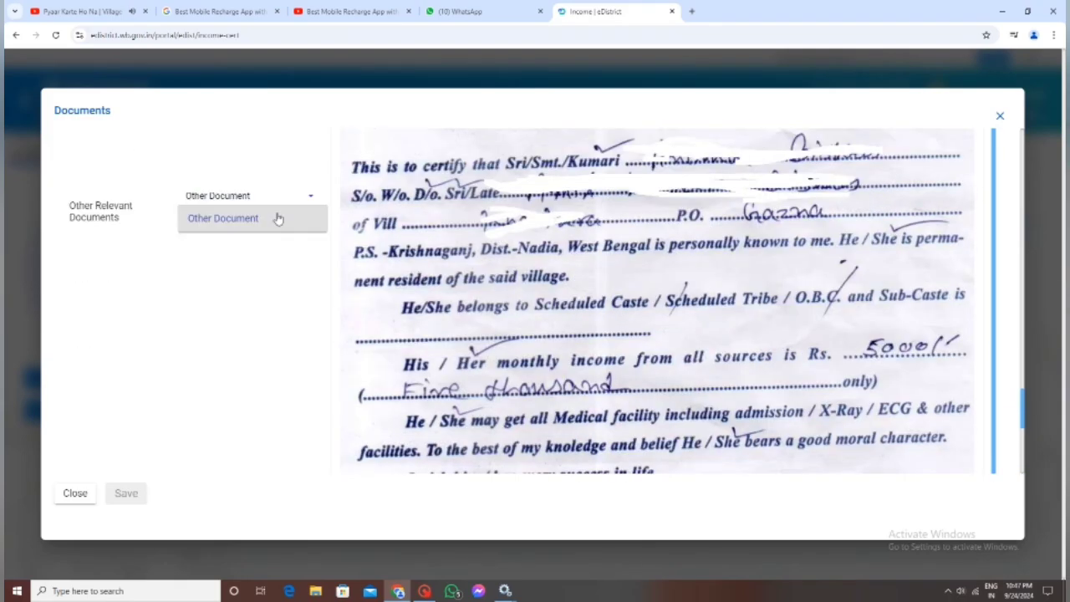
left_click(278, 219)
scroll(279, 219, "down", 8)
scroll(289, 253, "up", 10)
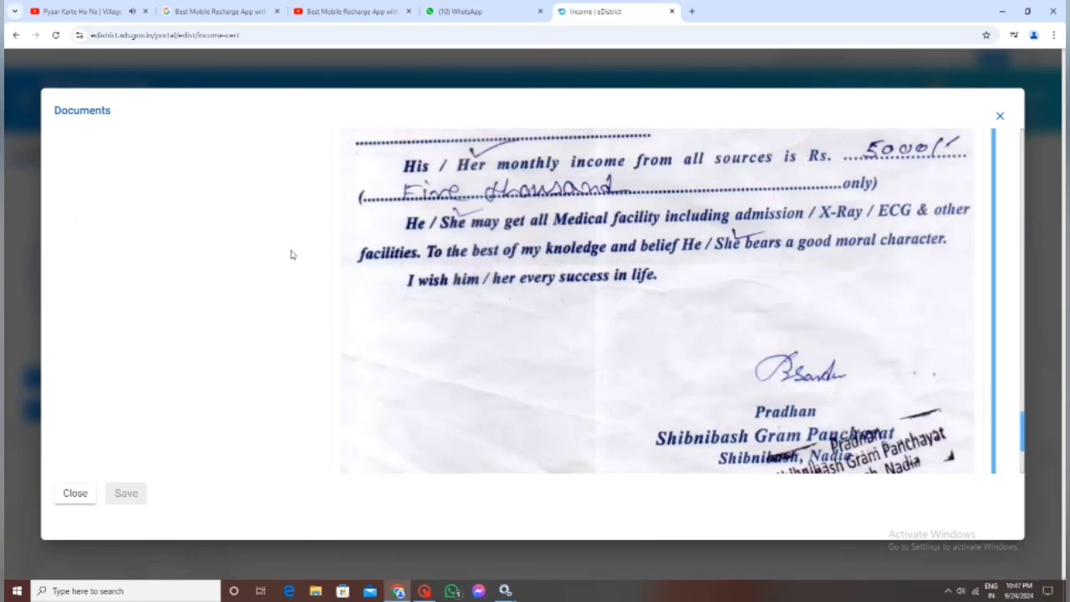
scroll(291, 255, "up", 4)
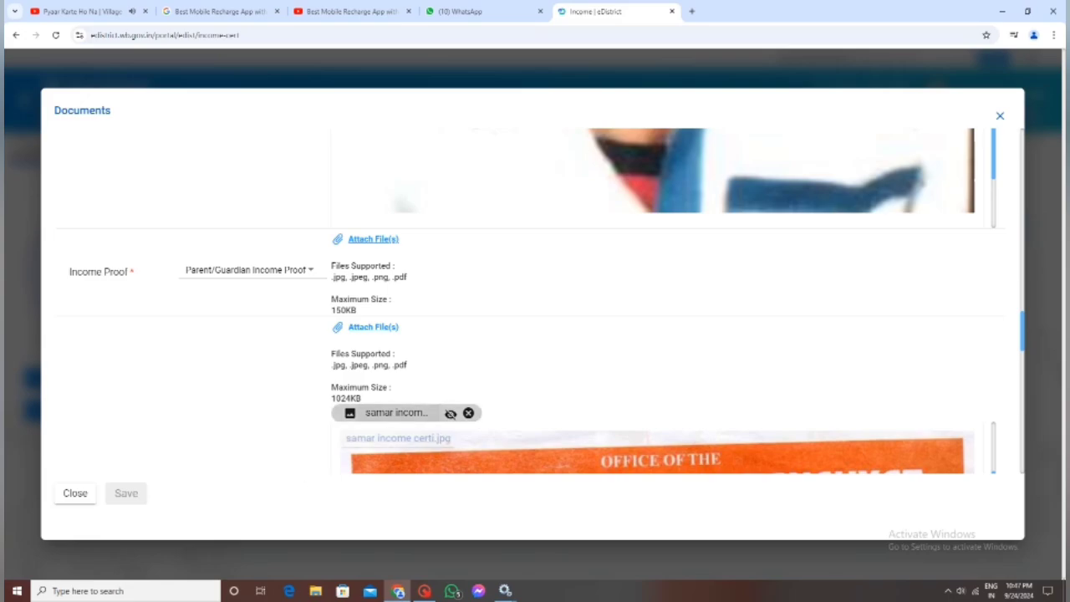
scroll(411, 274, "up", 4)
scroll(409, 273, "up", 8)
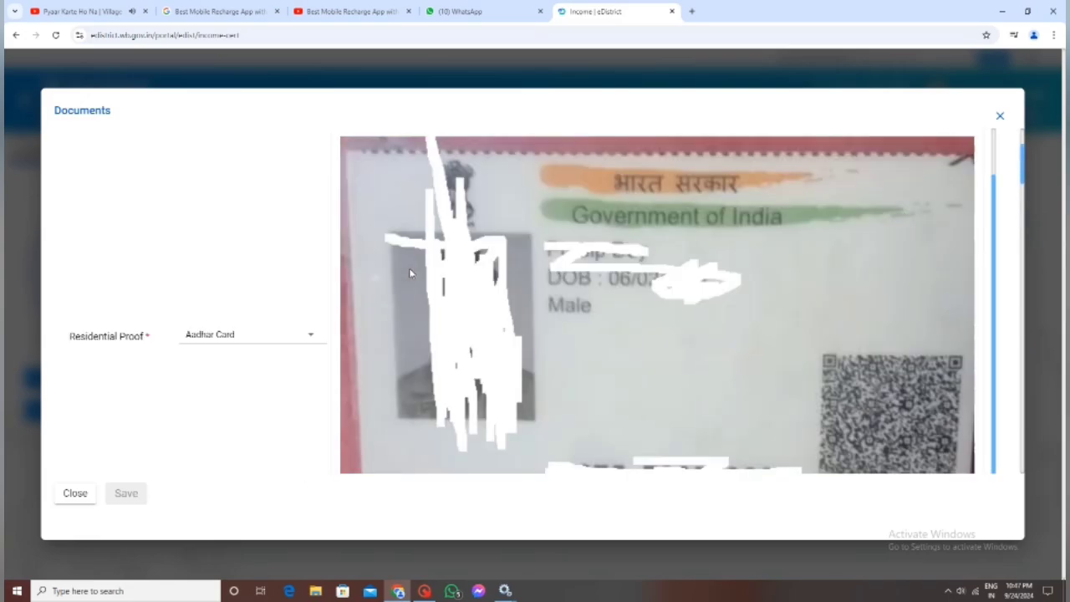
scroll(443, 251, "down", 10)
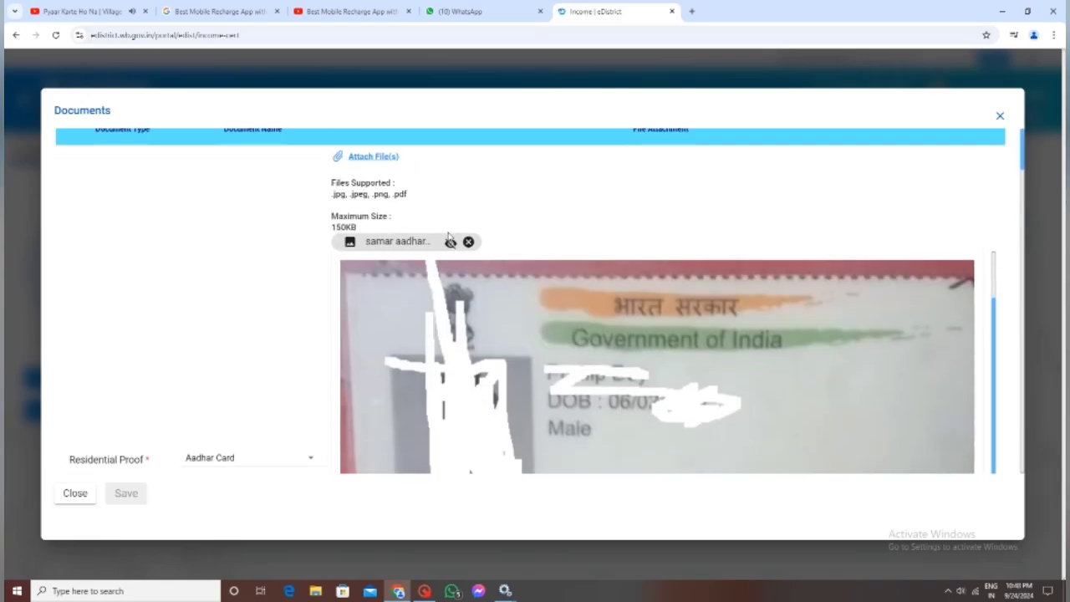
scroll(372, 209, "down", 6)
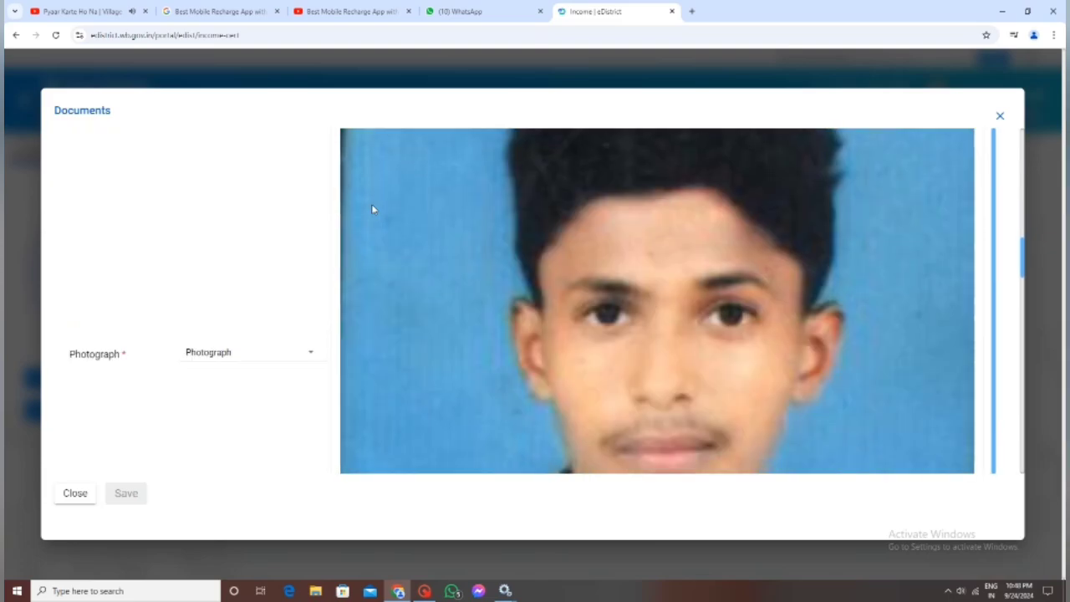
scroll(220, 317, "down", 5)
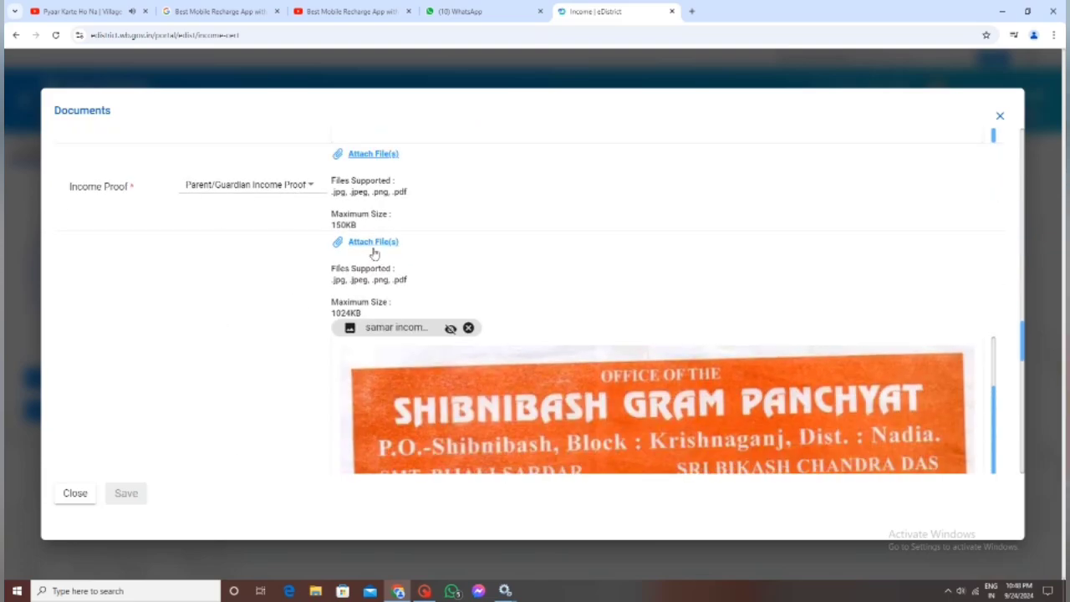
Remove the certificate from Other Relevant Documents and try it twice as Income Proof, exceeding 150KB.
left_click(469, 328)
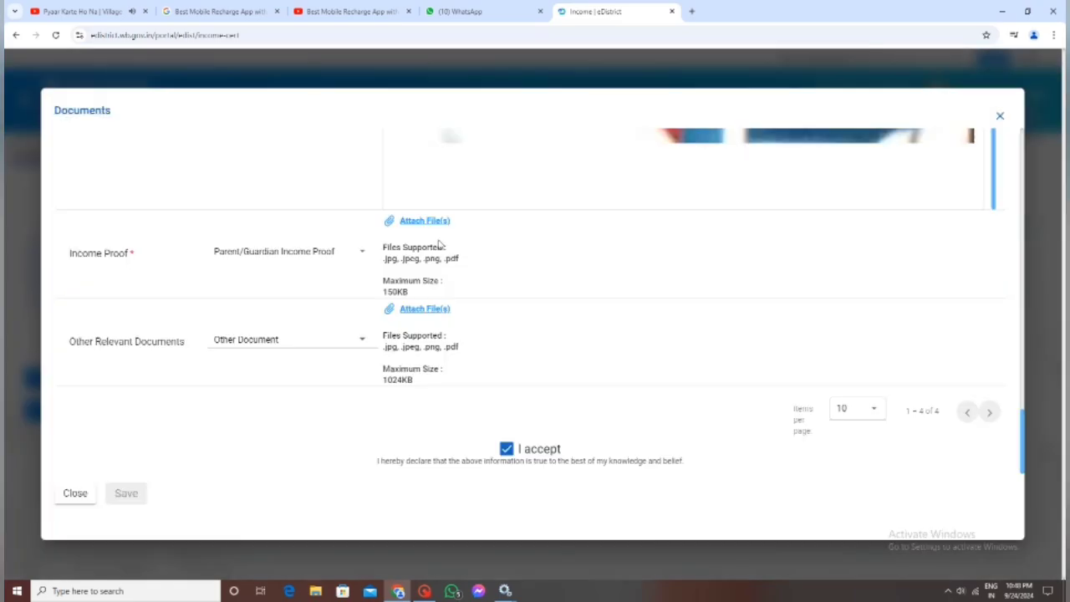
left_click(418, 221)
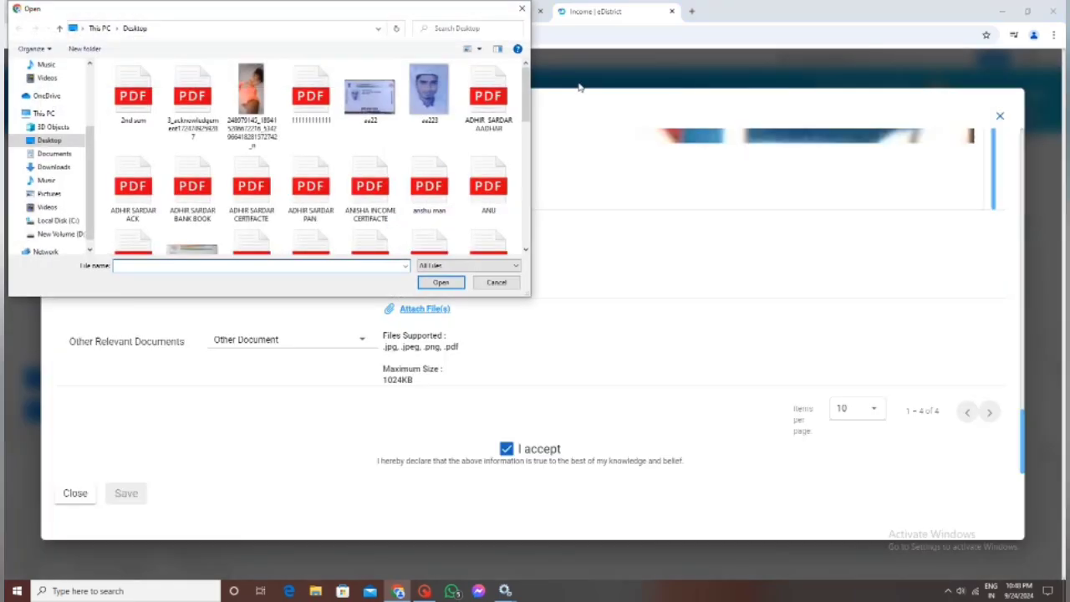
left_click_drag(523, 109, 525, 212)
double_click(151, 117)
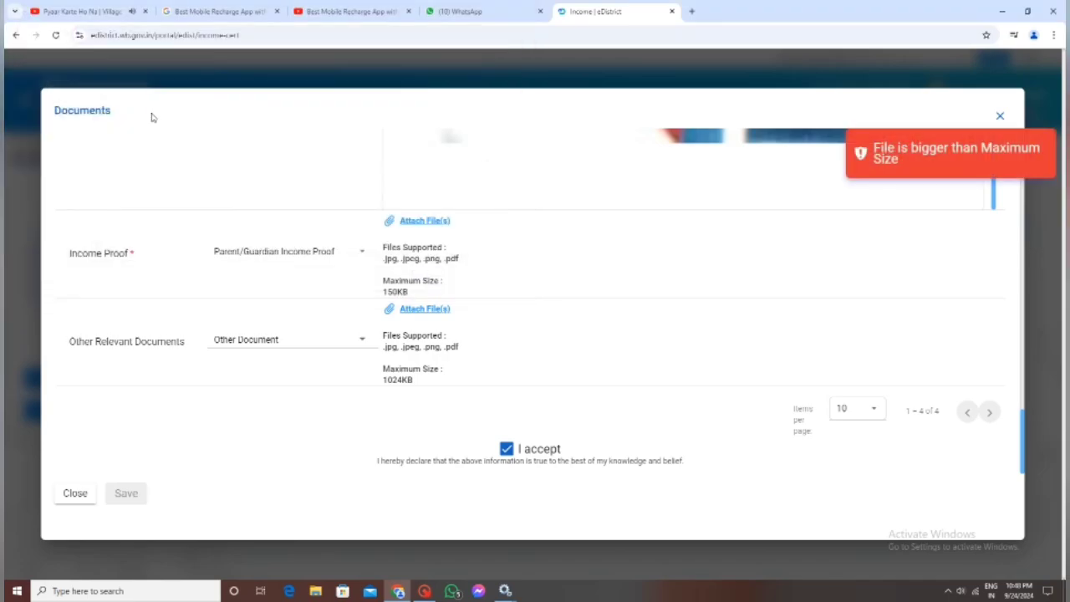
left_click(428, 224)
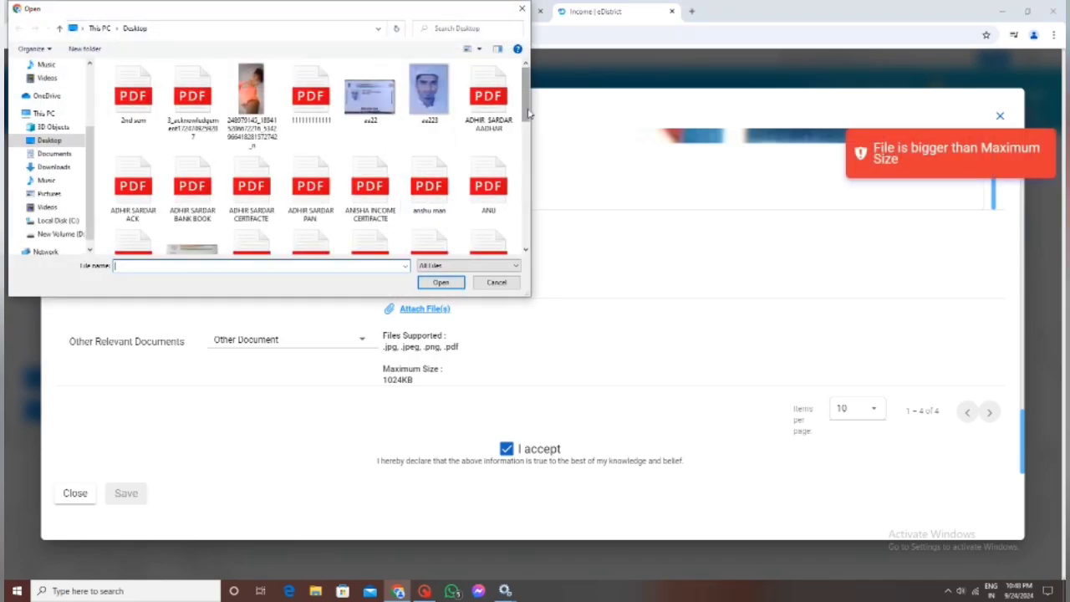
left_click_drag(528, 113, 525, 209)
double_click(145, 177)
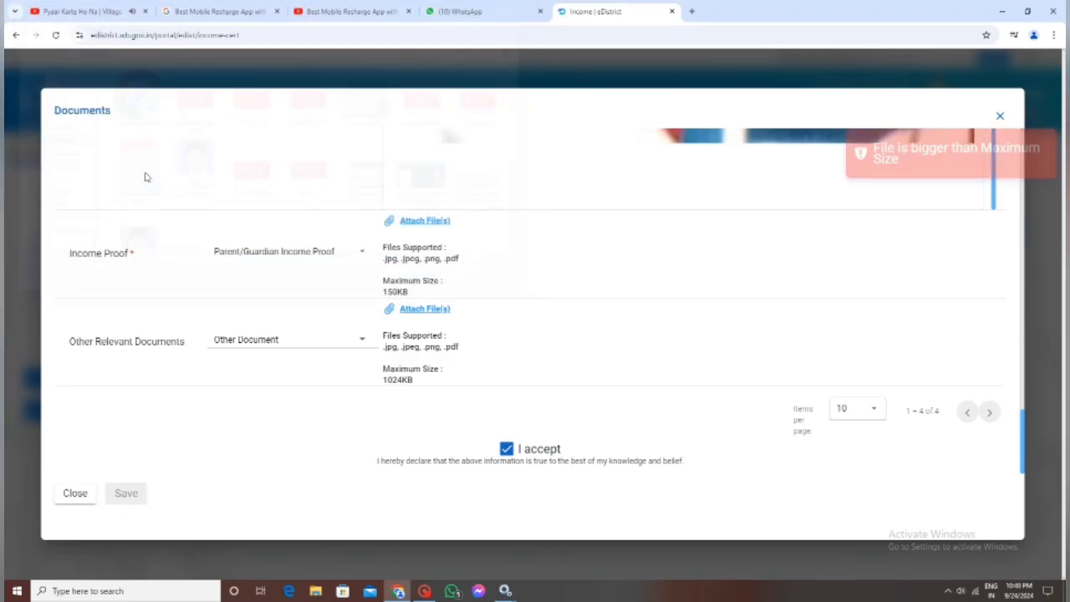
Open the income certificate image in Paint from the desktop.
left_click(1003, 11)
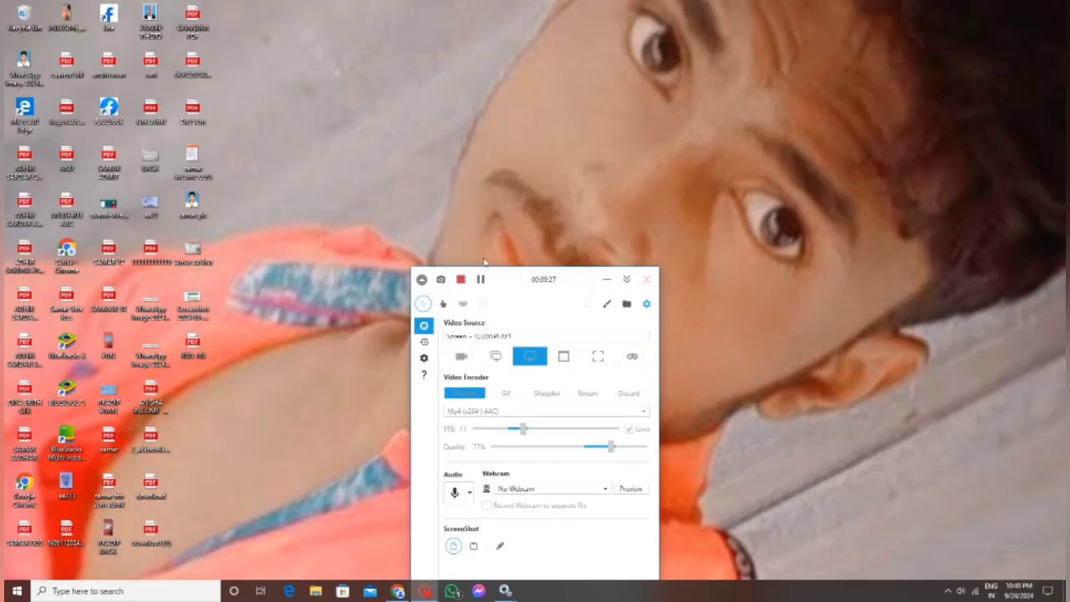
right_click(198, 153)
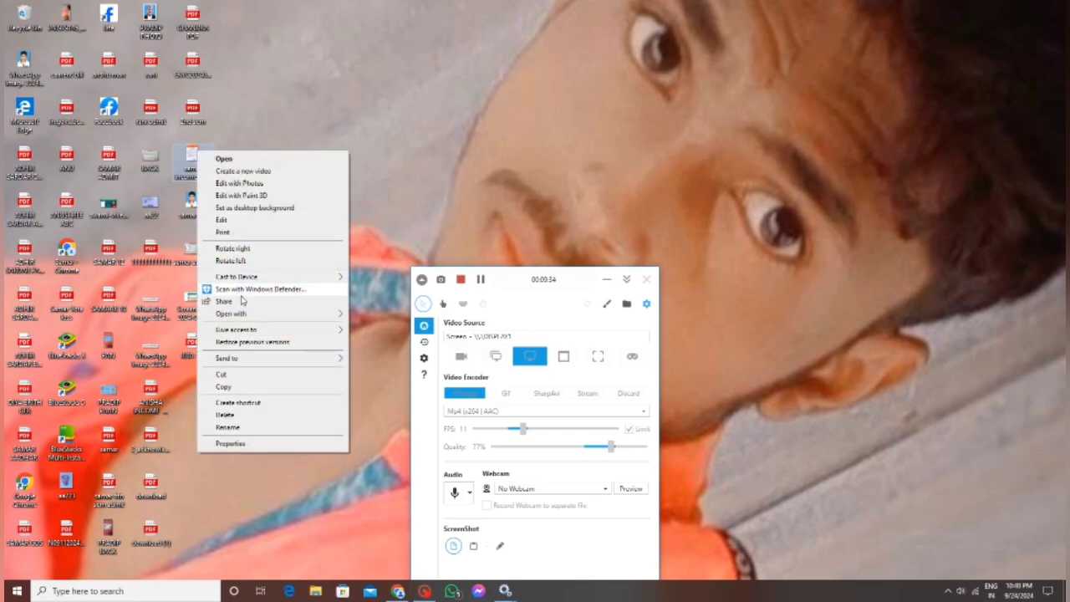
mouse_move(296, 318)
left_click(367, 328)
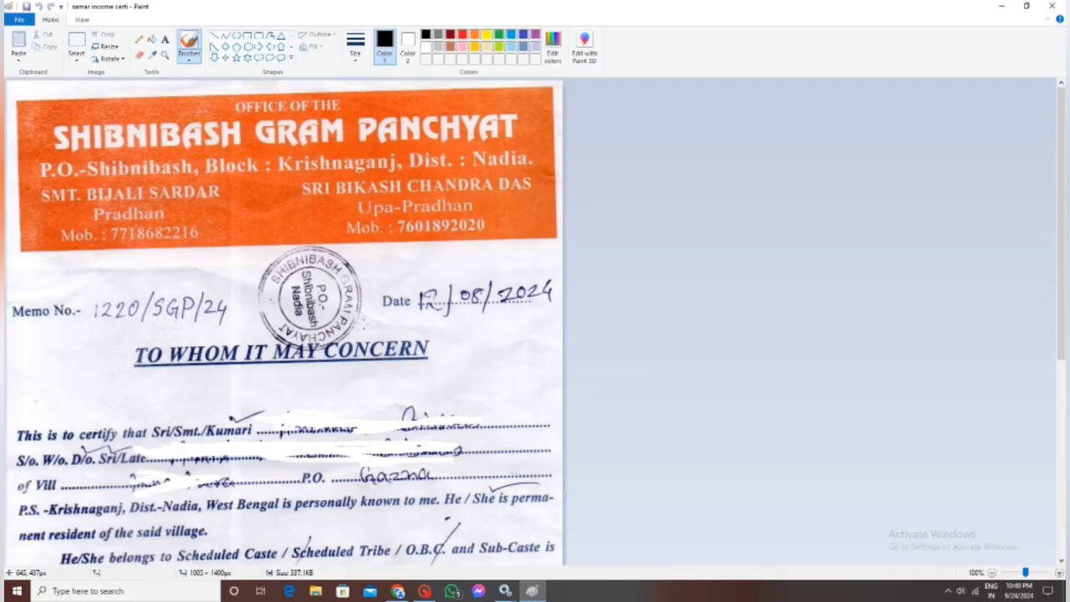
scroll(284, 317, "down", 3)
Resize the image to 30% (302 × 447 px) and save it at 70.3KB.
left_click(111, 59)
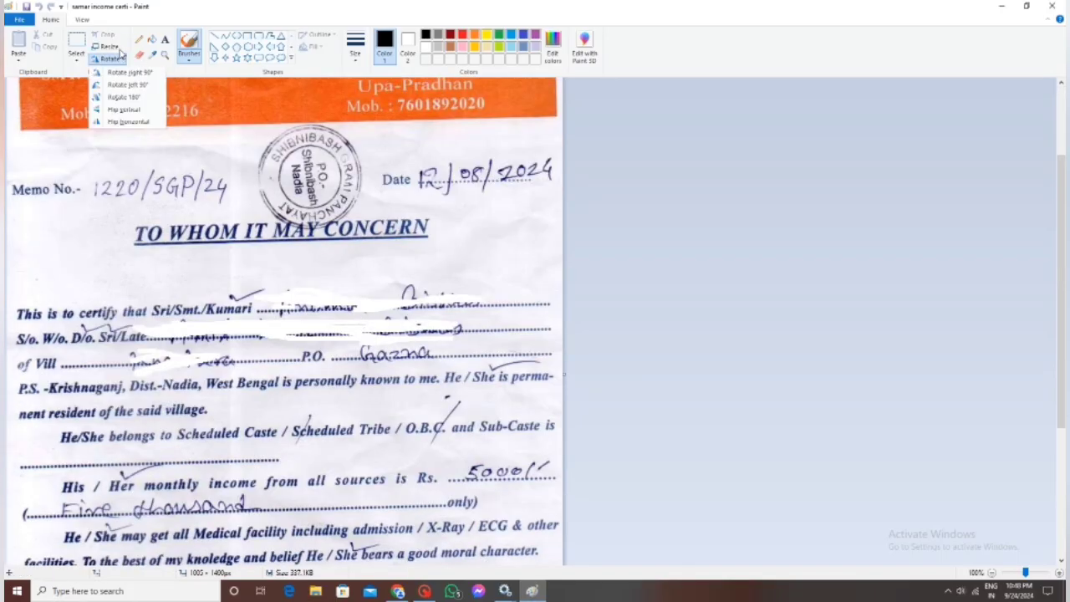
left_click(109, 47)
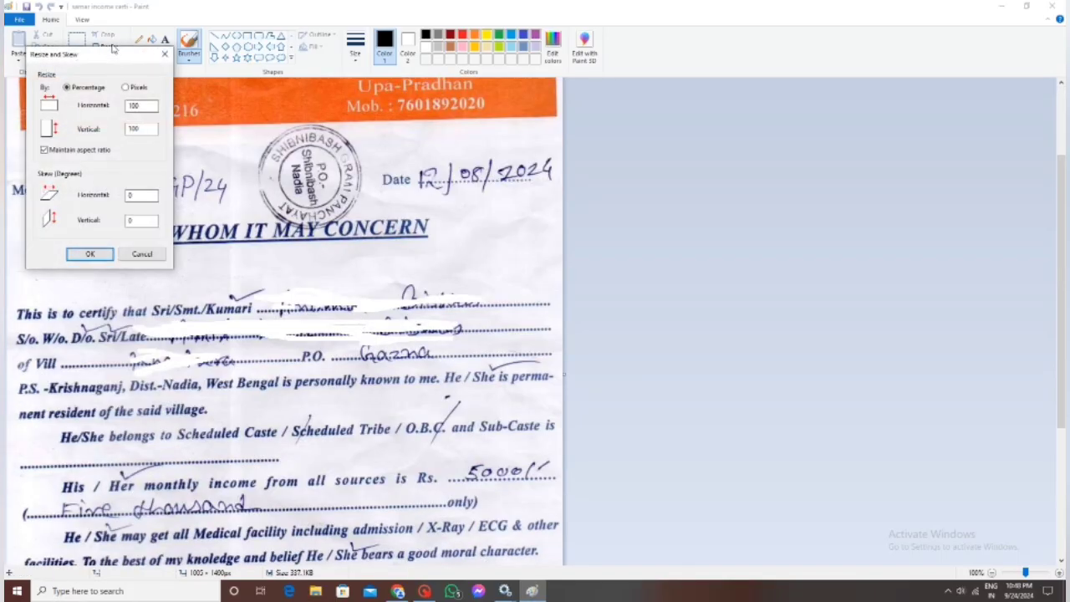
left_click(150, 110)
type("30")
key("Return")
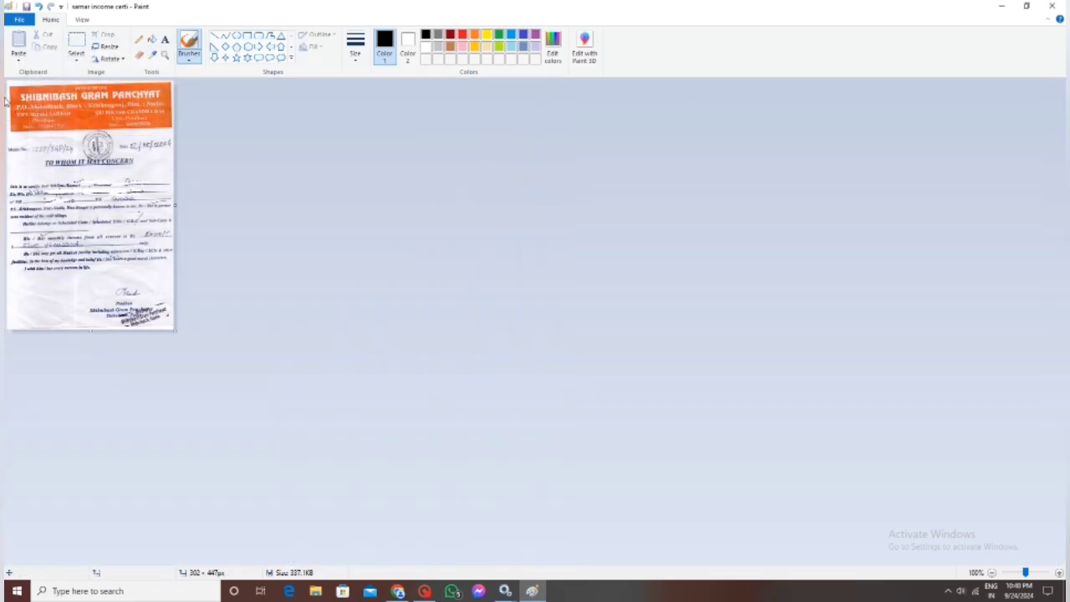
left_click(18, 23)
left_click(38, 87)
left_click(397, 591)
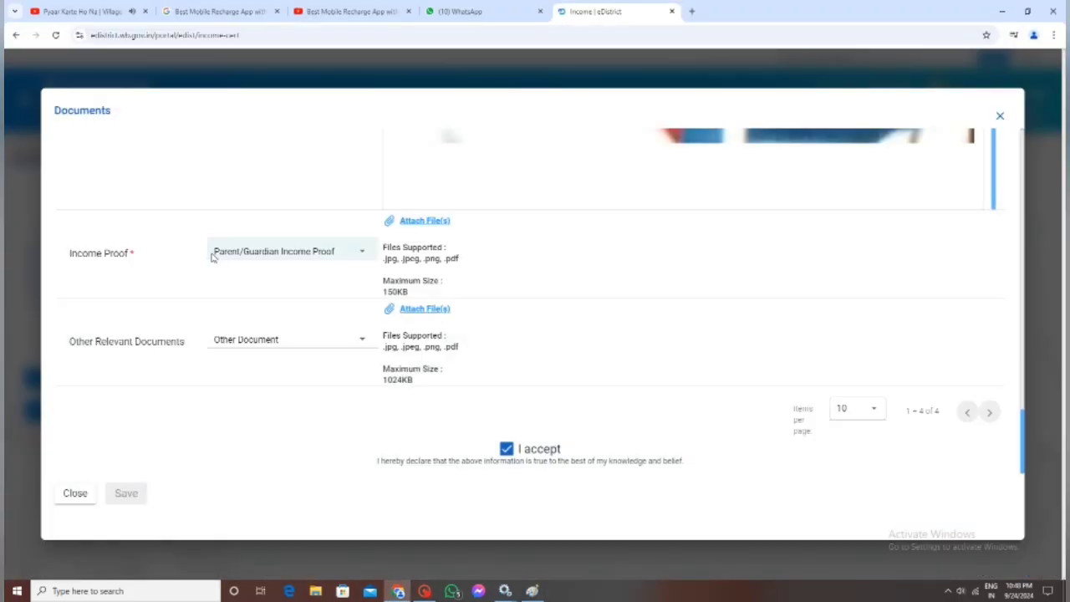
Attach the resized certificate as Income Proof, re-accept the declaration, and save the documents.
left_click(402, 228)
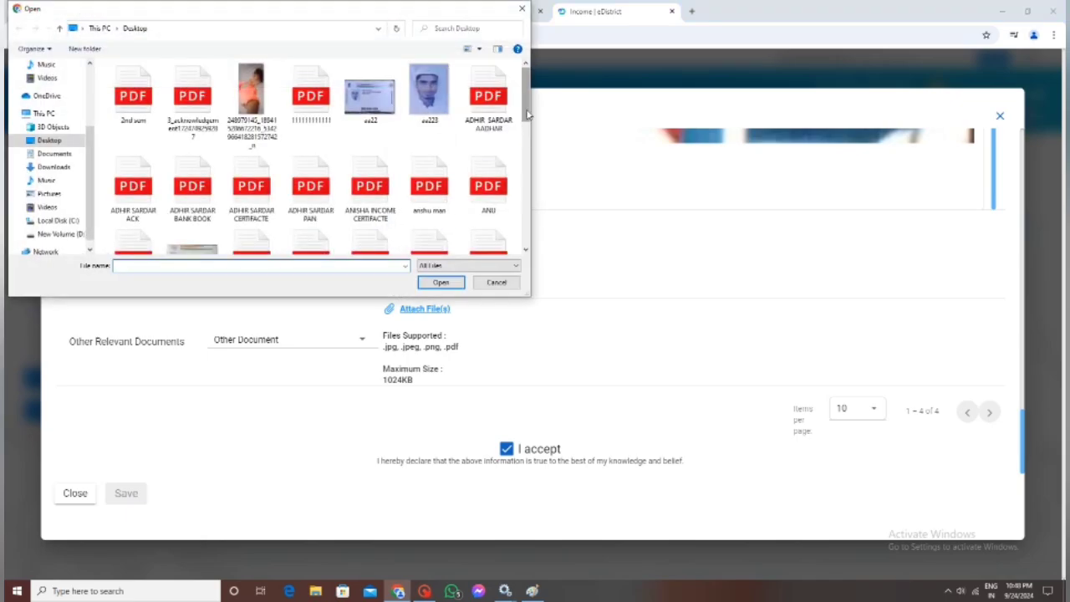
left_click_drag(526, 117, 520, 204)
scroll(520, 203, "down", 5)
double_click(134, 121)
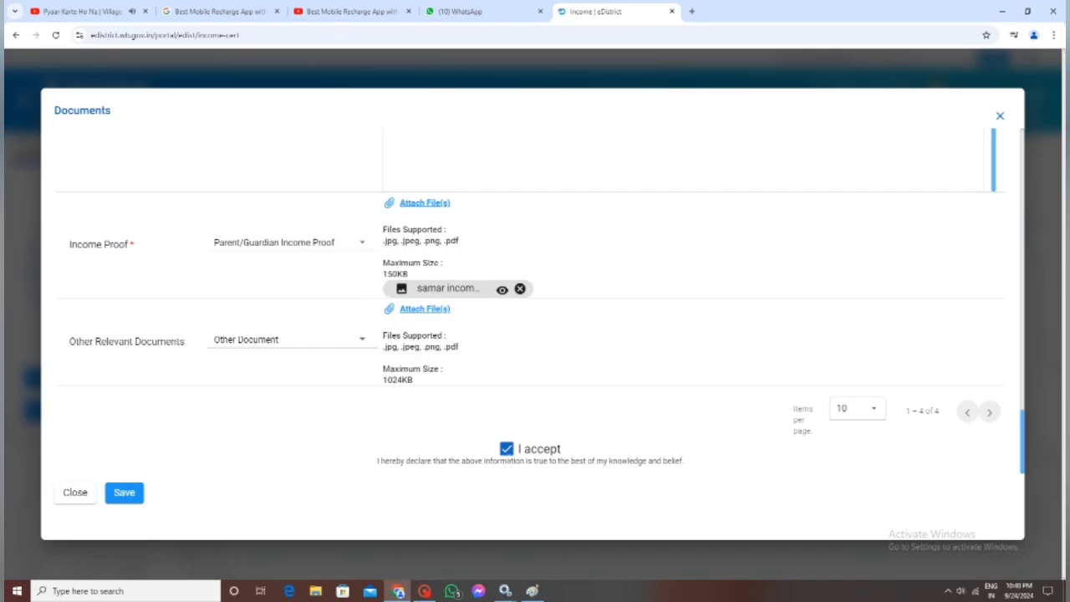
left_click(507, 450)
left_click(507, 450)
left_click(123, 494)
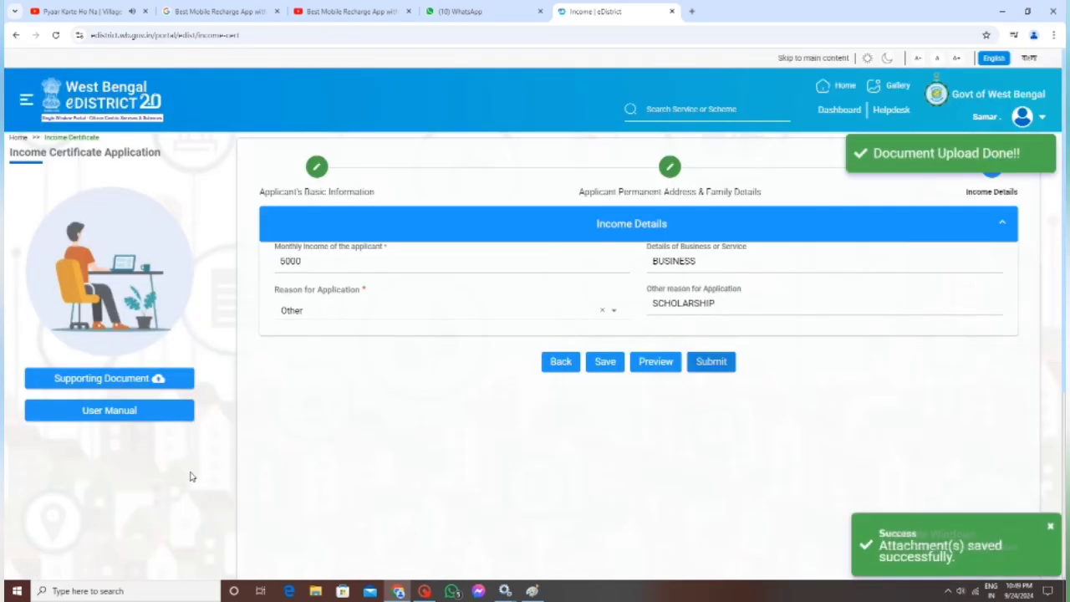
Submit the Income Certificate application and download its acknowledgement.
left_click(707, 363)
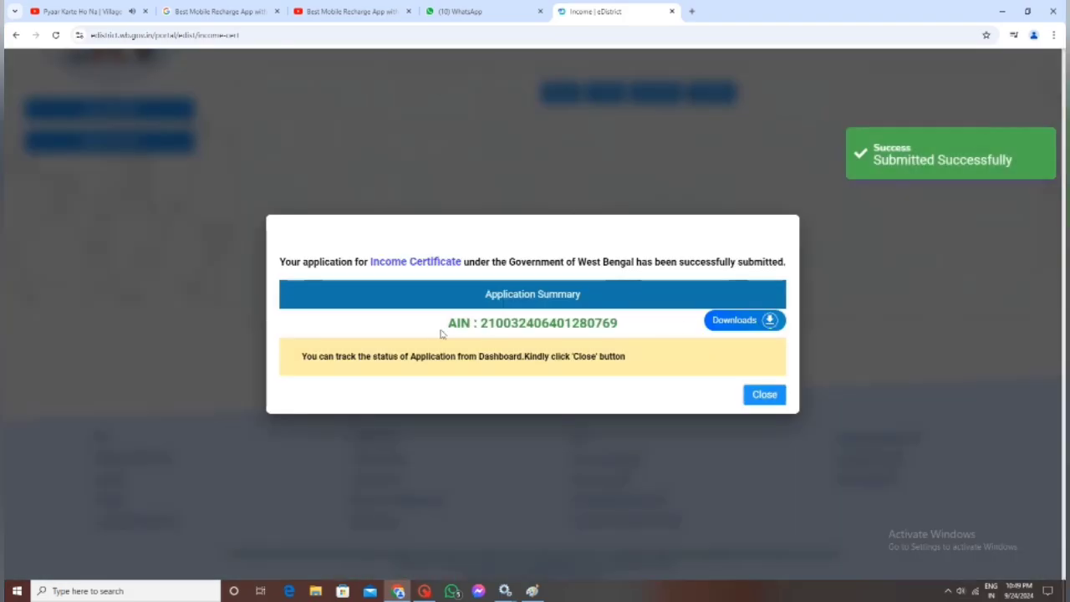
left_click(783, 324)
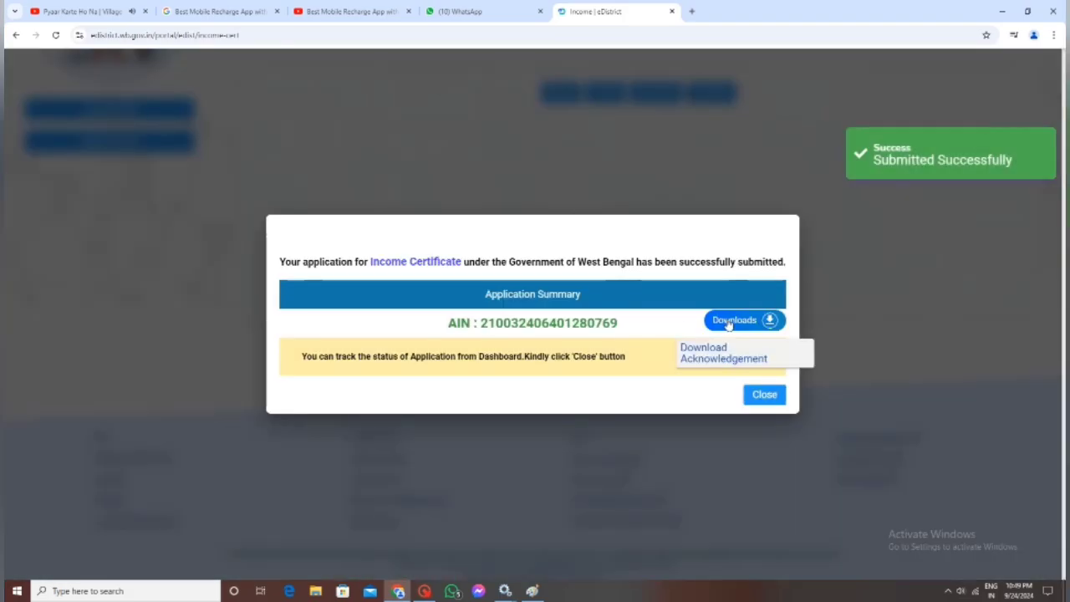
left_click(727, 348)
Open the downloaded acknowledgement PDF and scroll through its Application Summary confirming the 24-Sep-2024 submission.
left_click(954, 67)
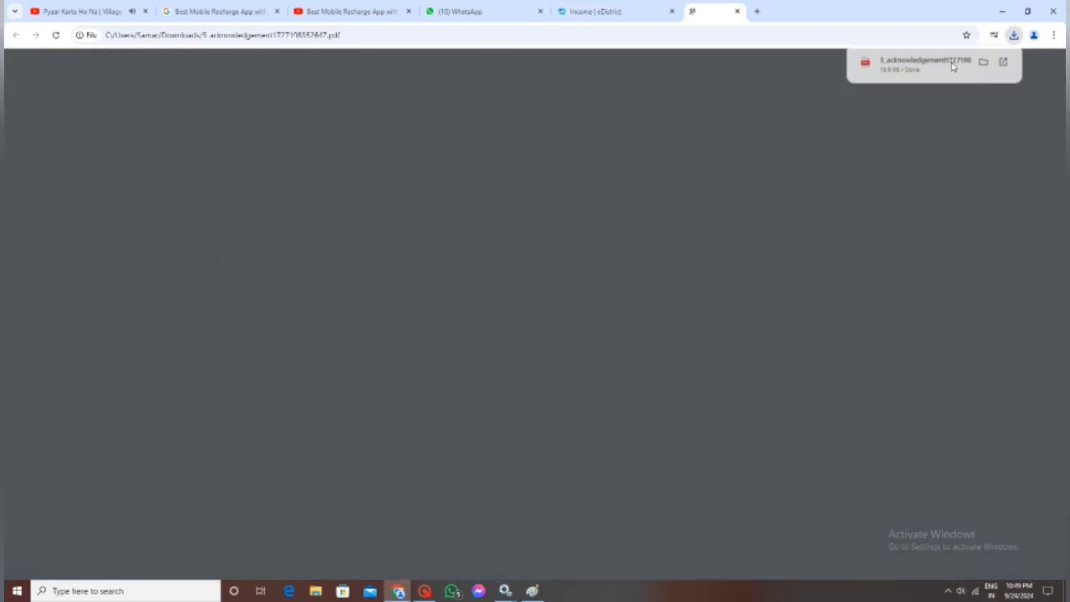
scroll(793, 294, "down", 3)
scroll(793, 294, "up", 2)
scroll(792, 294, "down", 2)
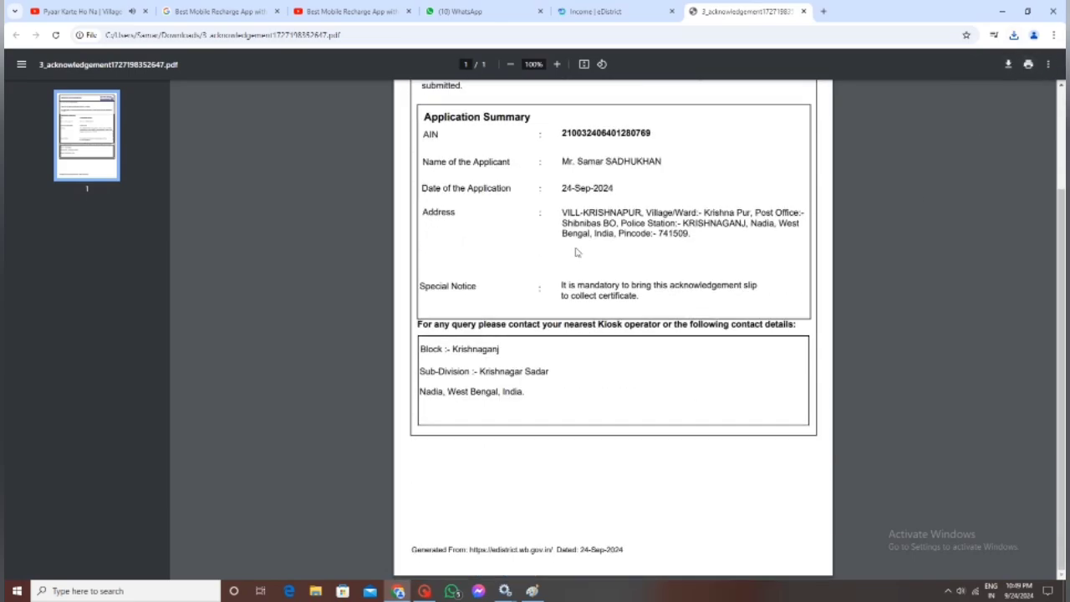
scroll(575, 252, "up", 2)
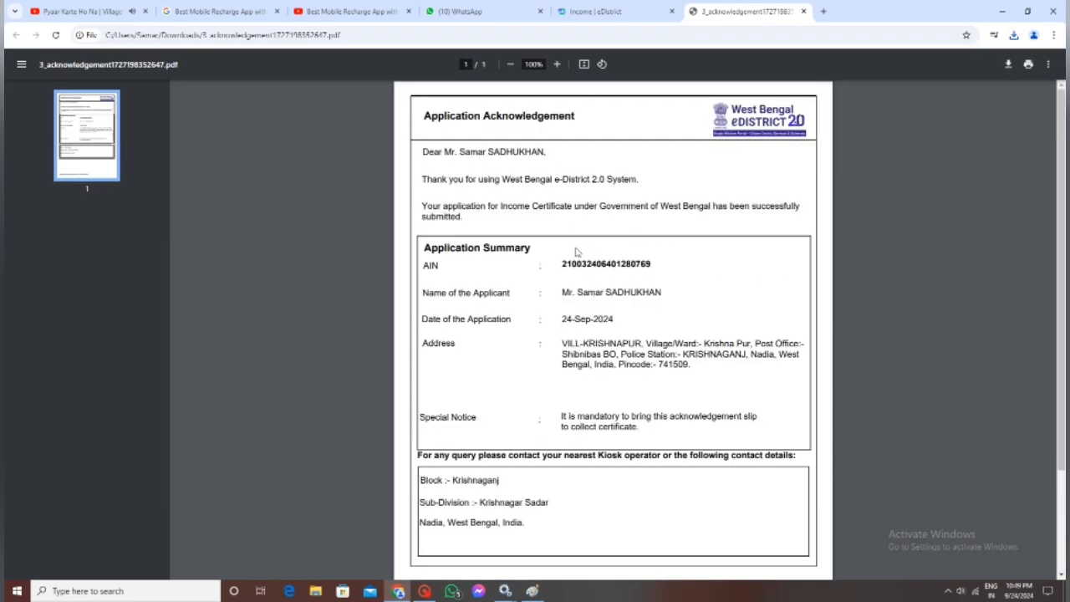
scroll(575, 252, "down", 2)
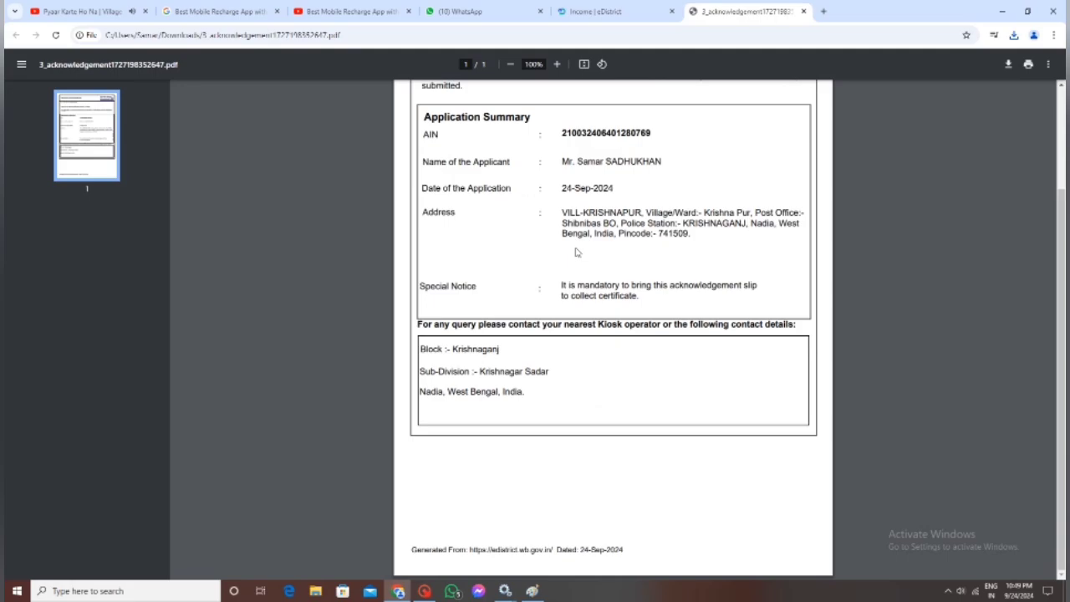
scroll(575, 251, "up", 2)
scroll(576, 251, "down", 1)
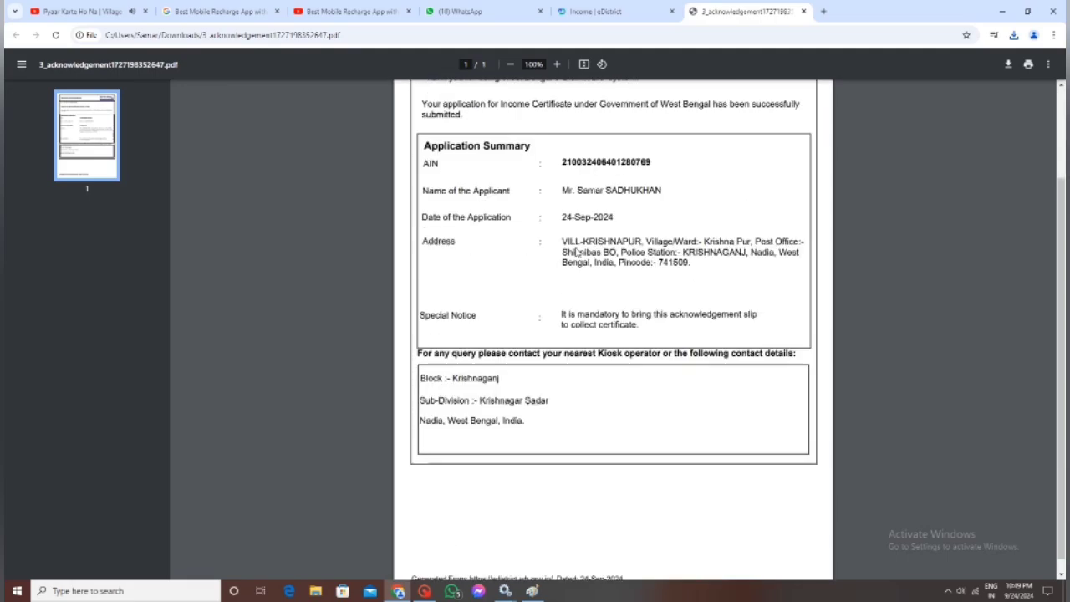
scroll(575, 252, "up", 2)
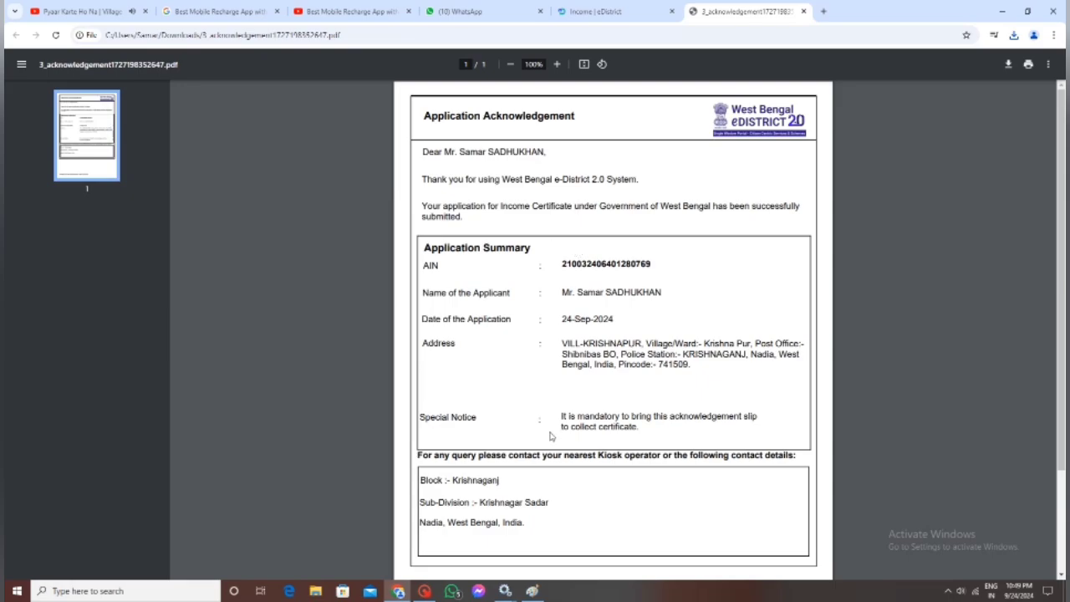
Briefly show the Paint image, bring the acknowledgement PDF back, then restore the screen recorder window.
left_click(399, 591)
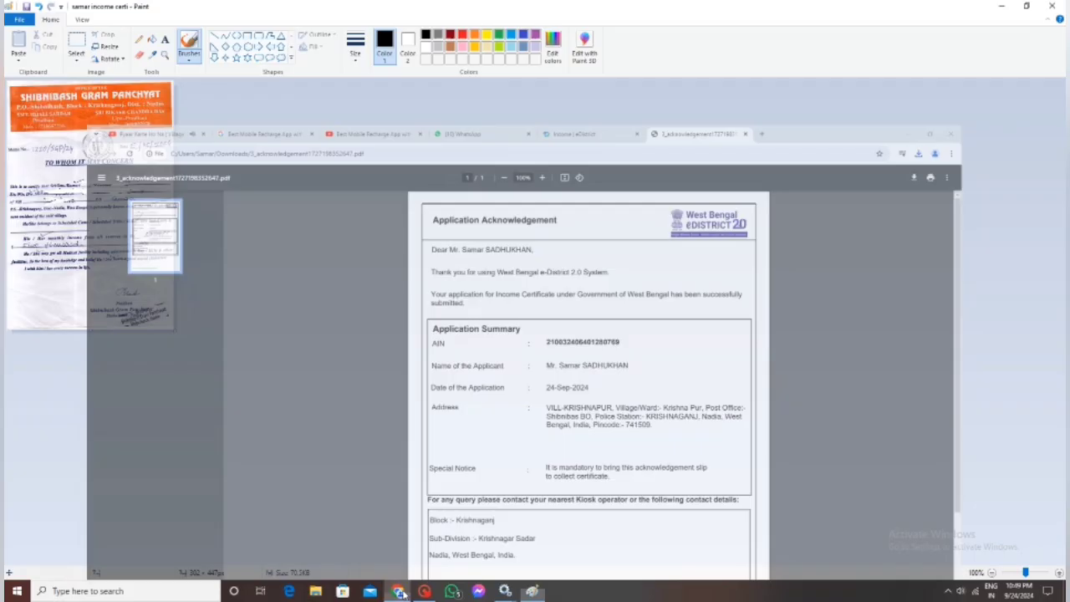
left_click(400, 591)
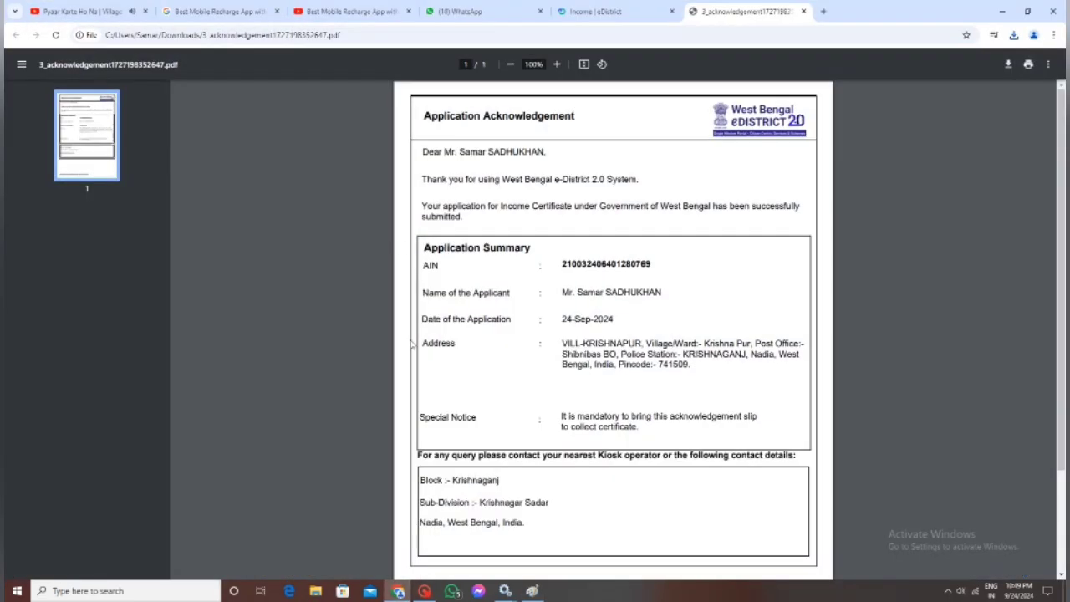
left_click(424, 591)
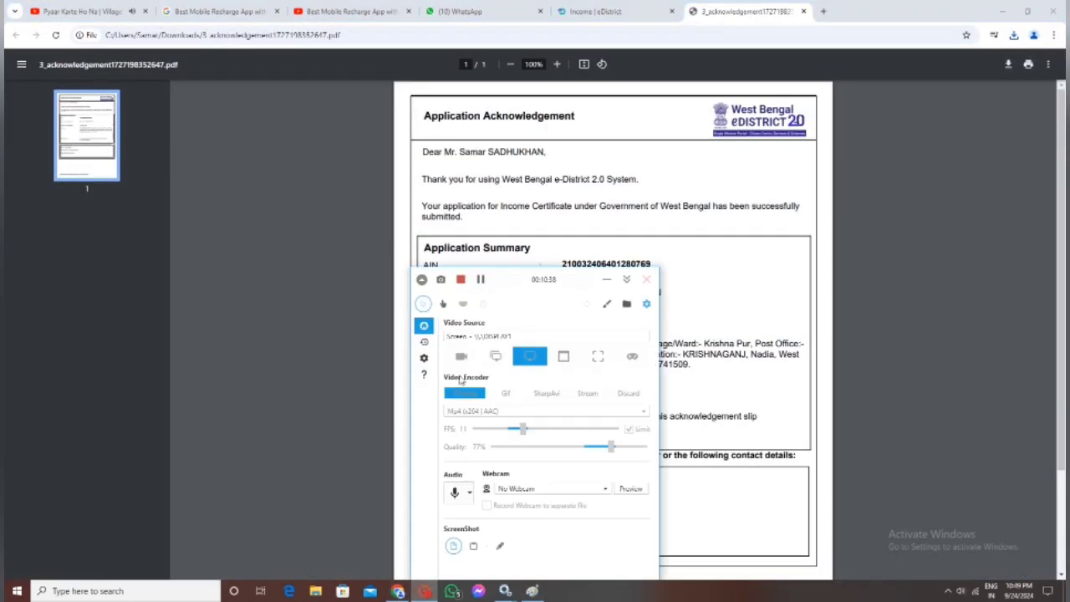